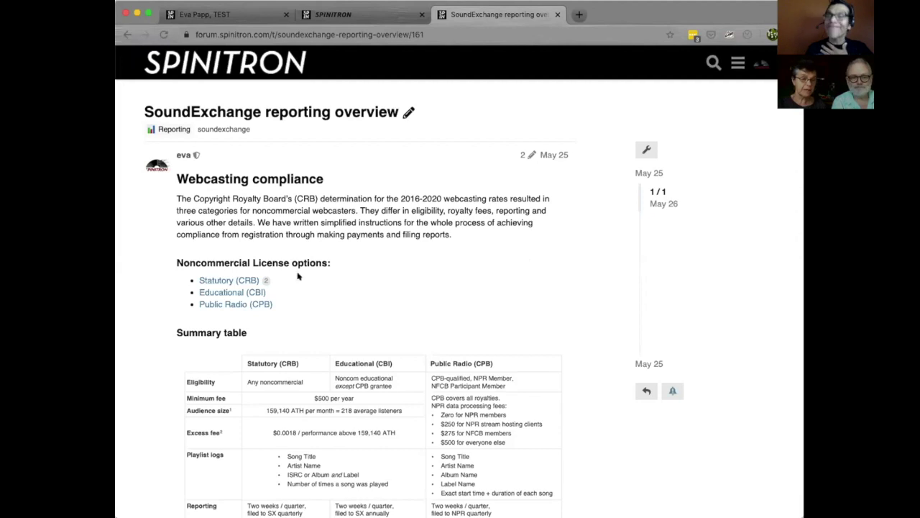
Step: Read the Statutory (CRB) and Public Radio (CPB) SoundExchange forum topics, then return to the Spinitron account page
click(229, 280)
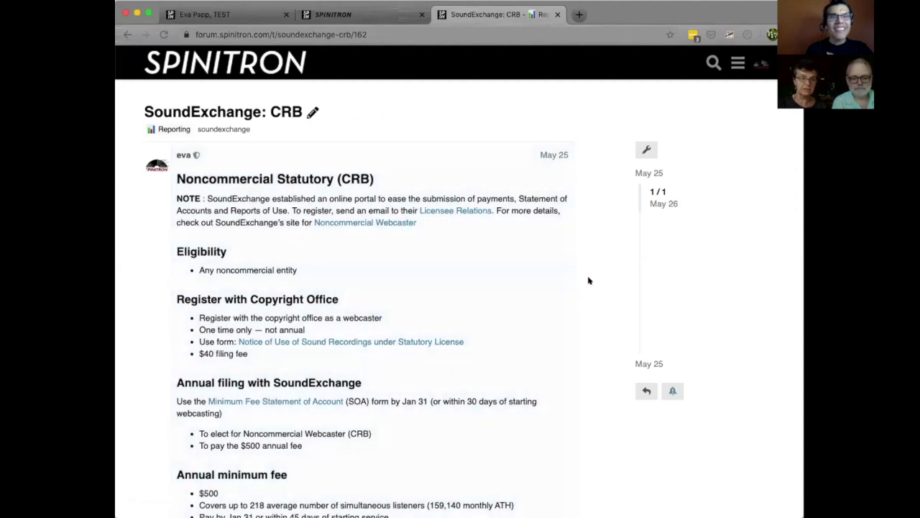
key(super+bracketleft)
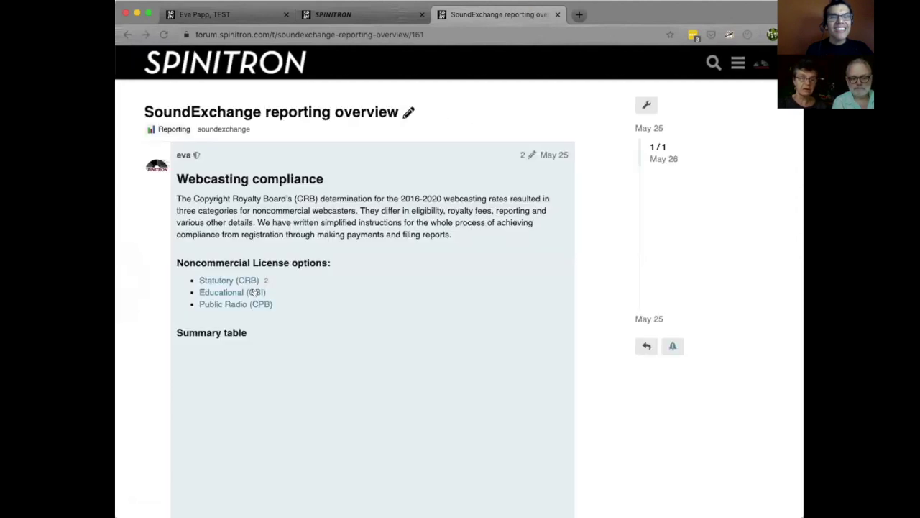
click(239, 302)
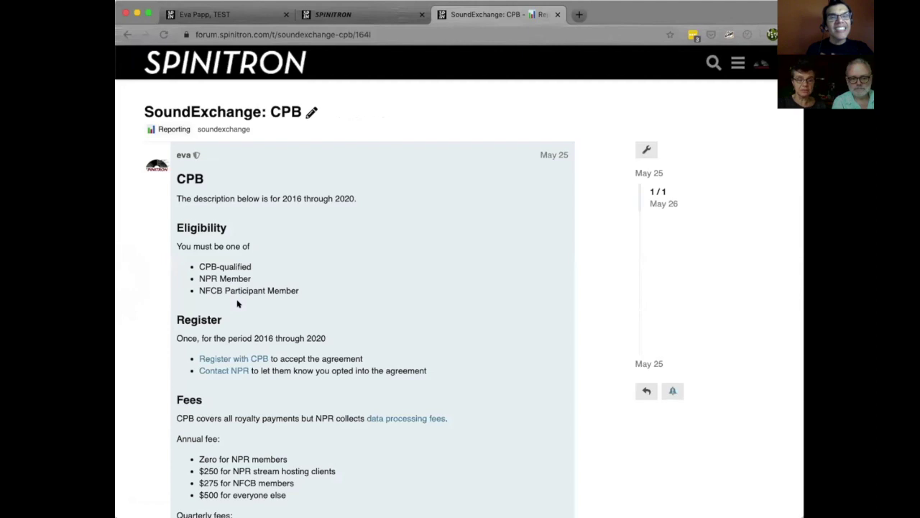
scroll(467, 297, down, 3)
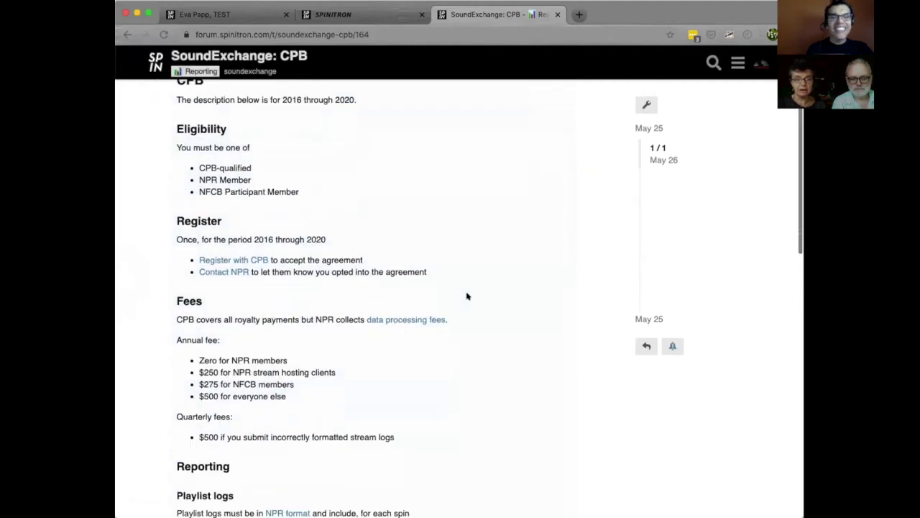
scroll(467, 296, down, 3)
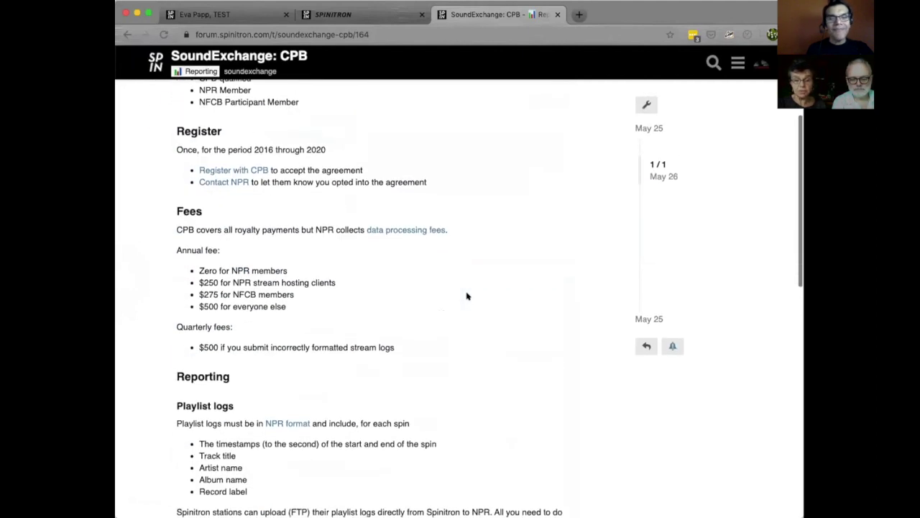
scroll(466, 297, up, 4)
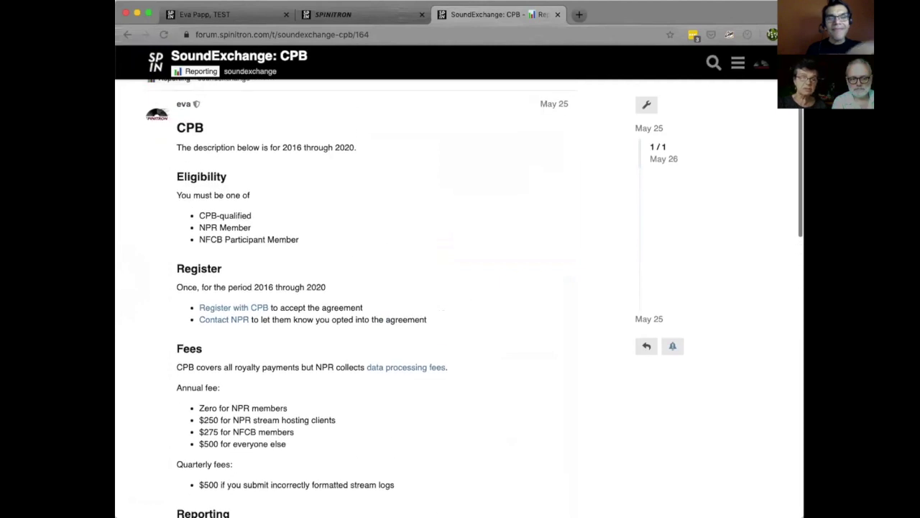
click(223, 15)
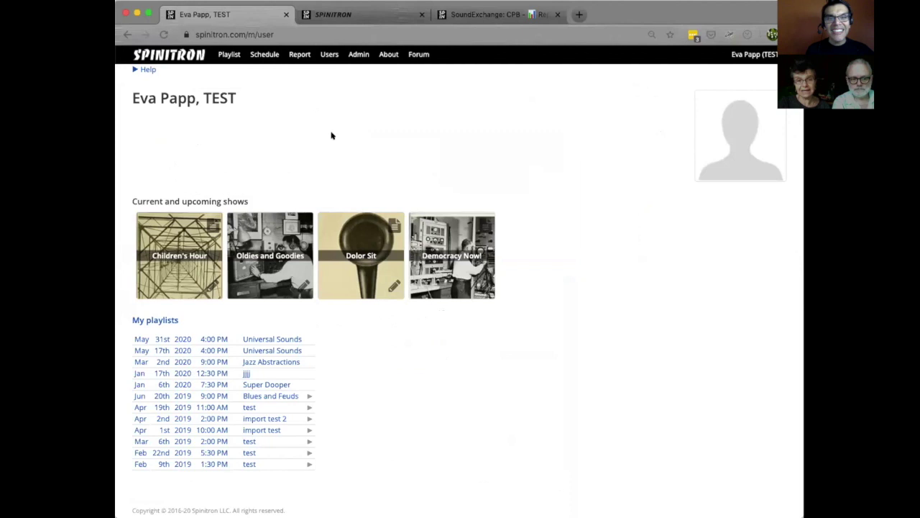
Step: Go to Admin > Station settings and open the SoundExchange report settings
click(359, 55)
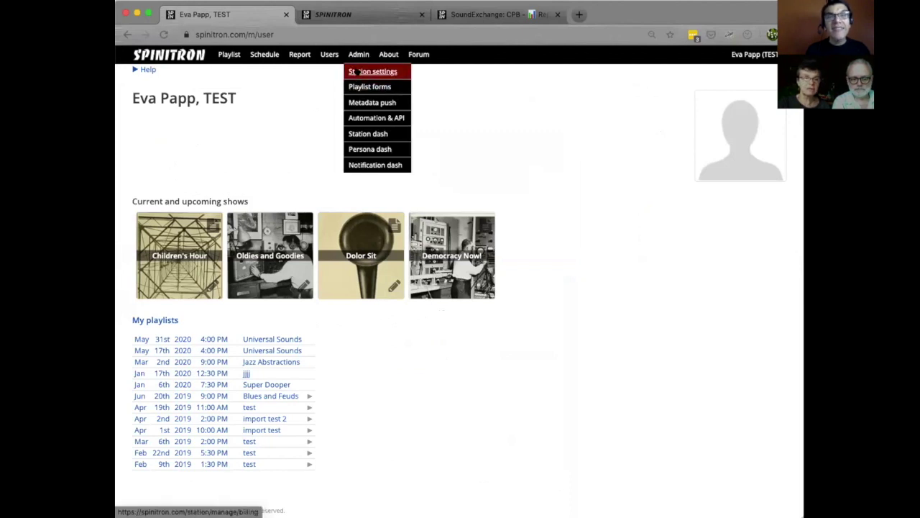
click(358, 72)
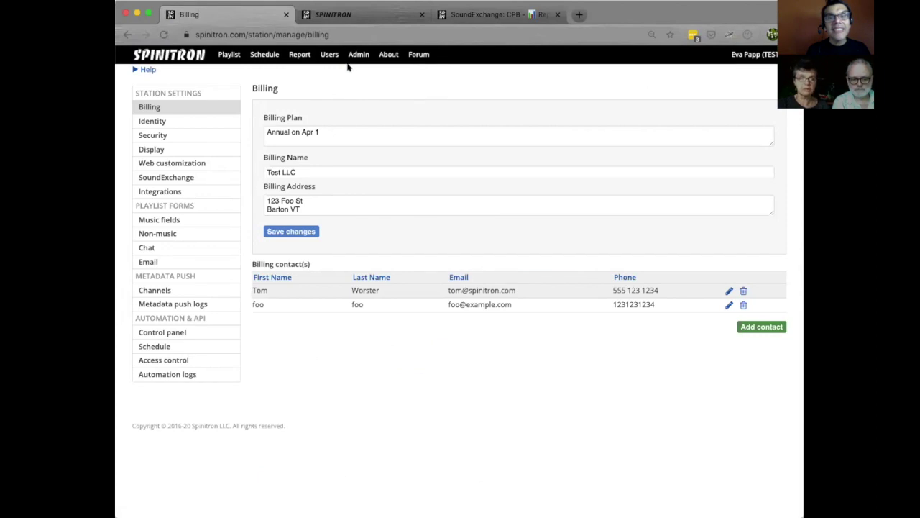
click(351, 63)
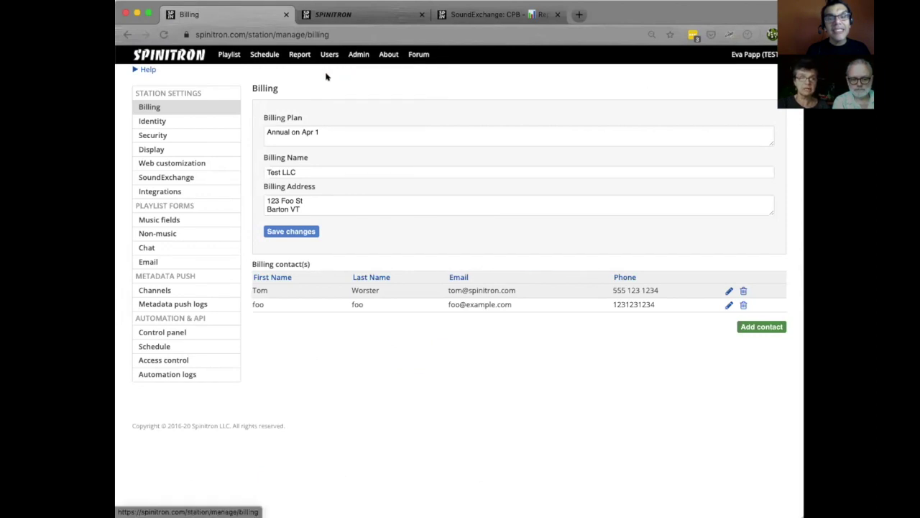
click(180, 176)
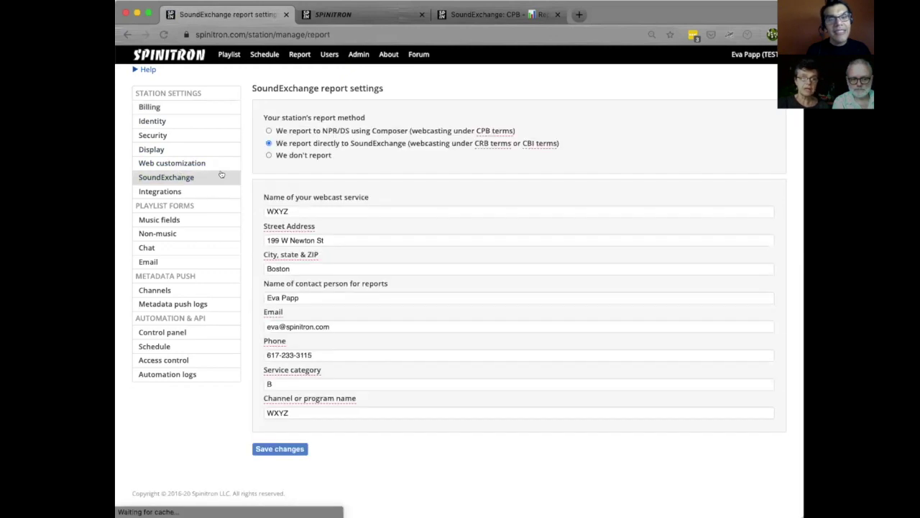
click(268, 131)
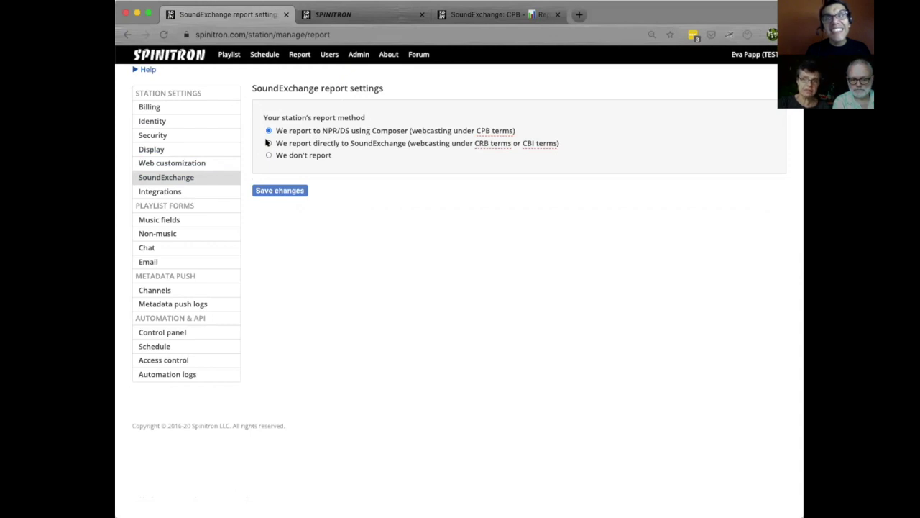
click(268, 143)
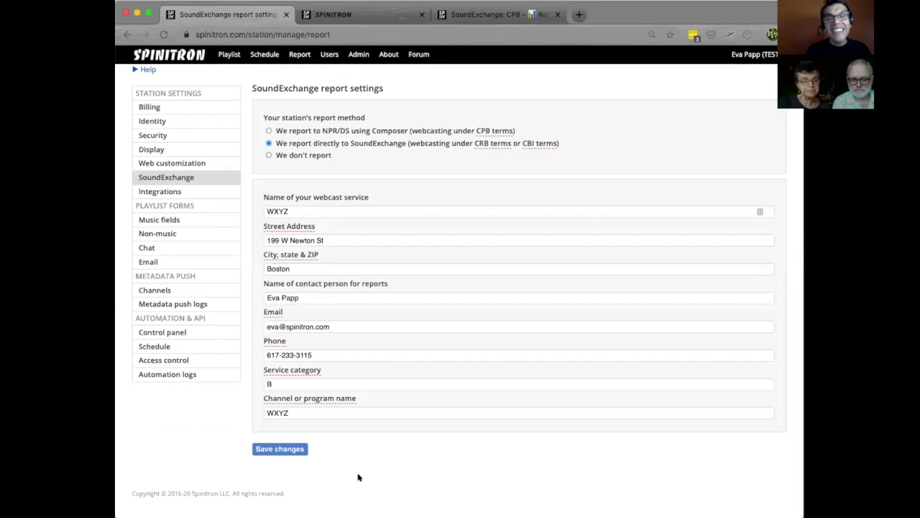
click(314, 278)
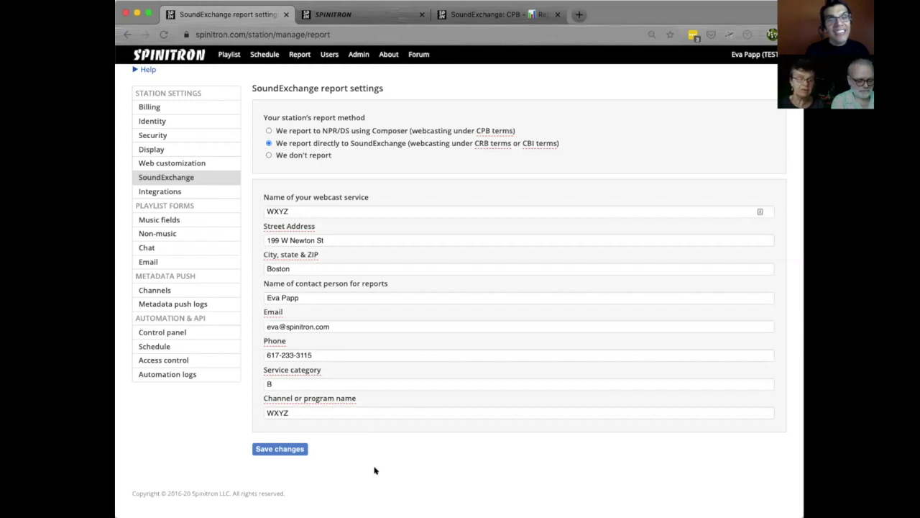
Step: Review the service category codes and report methods, keeping direct SoundExchange reporting, then list available reports
click(288, 369)
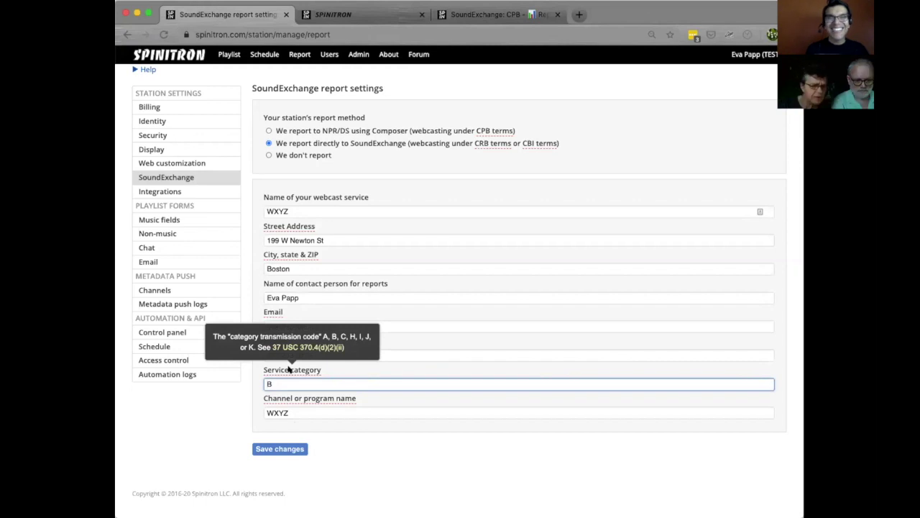
click(345, 432)
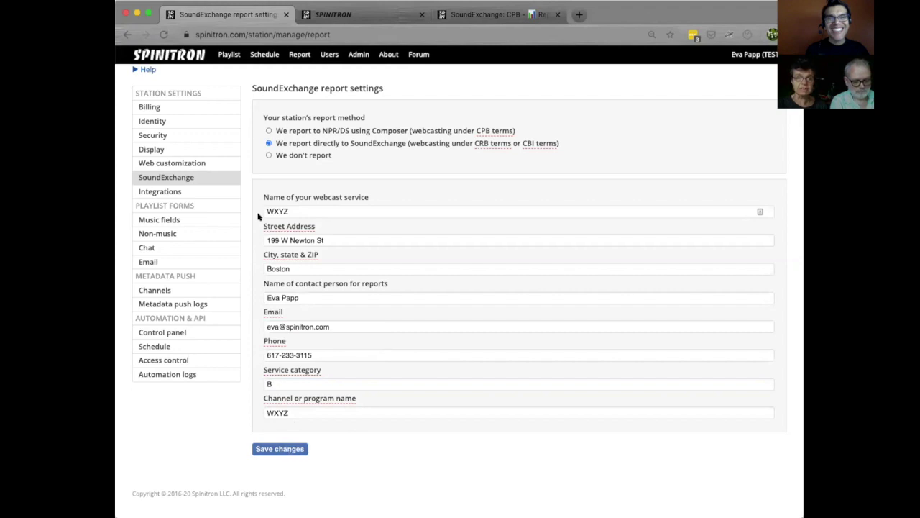
click(268, 130)
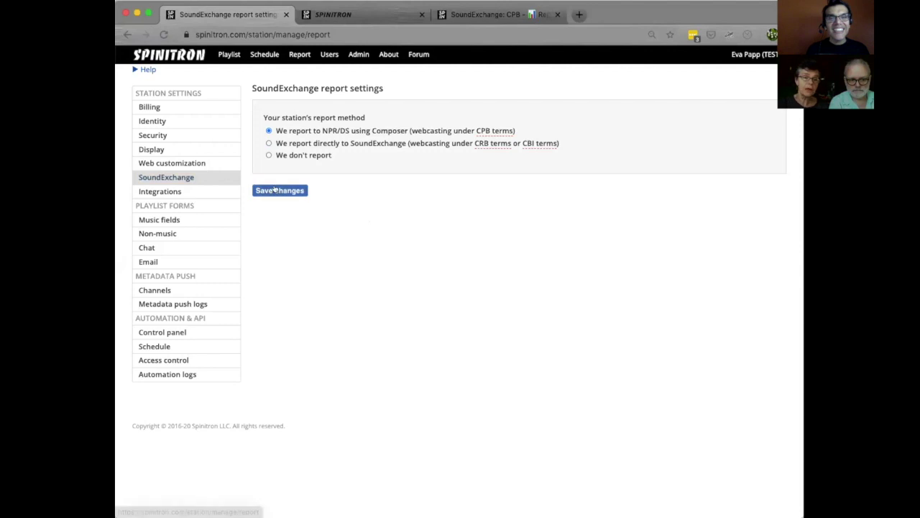
click(268, 143)
click(268, 131)
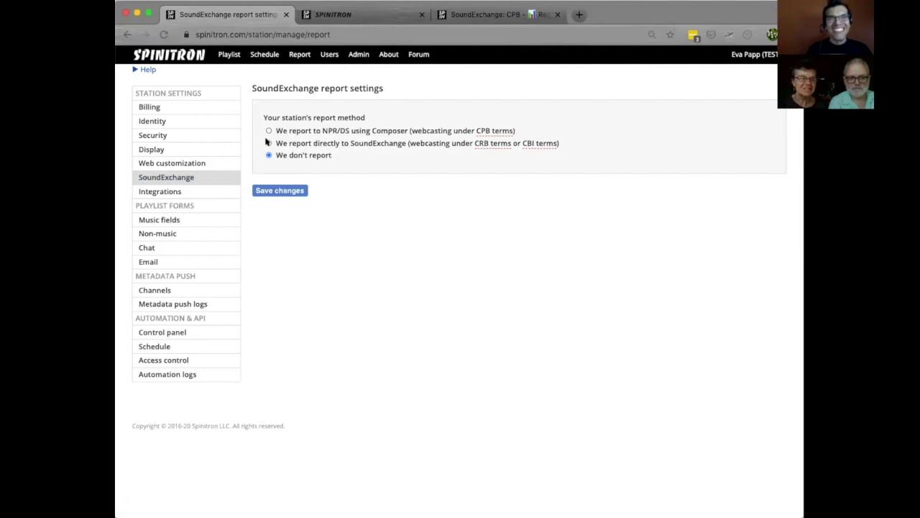
click(268, 143)
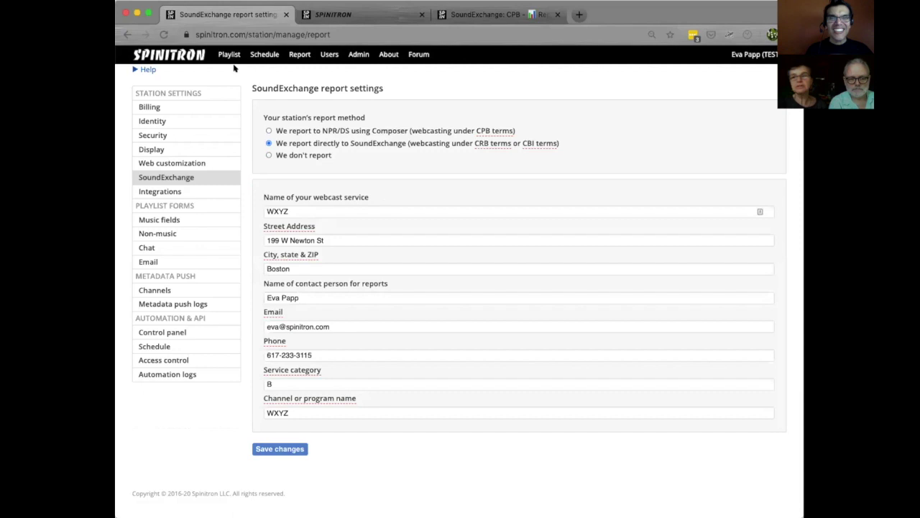
click(297, 56)
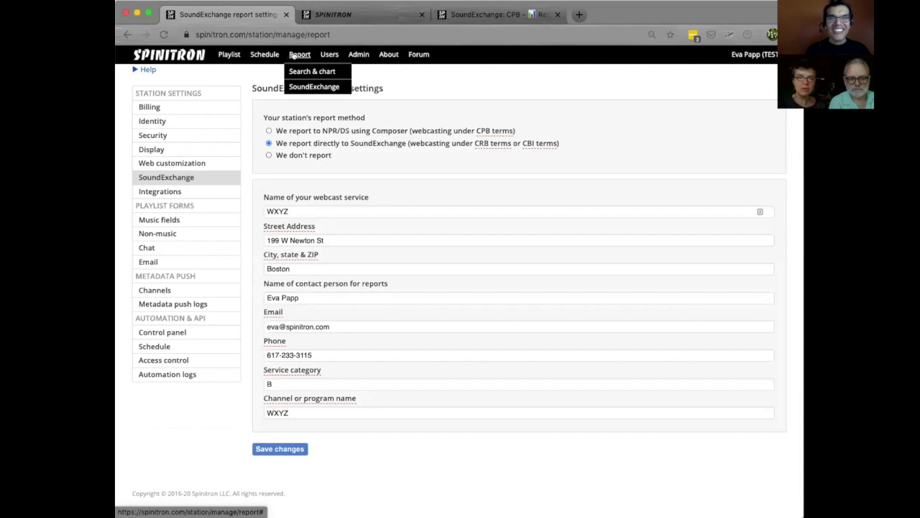
Step: Open the SoundExchange report with a 1-week period ending June 11, 2020
click(299, 85)
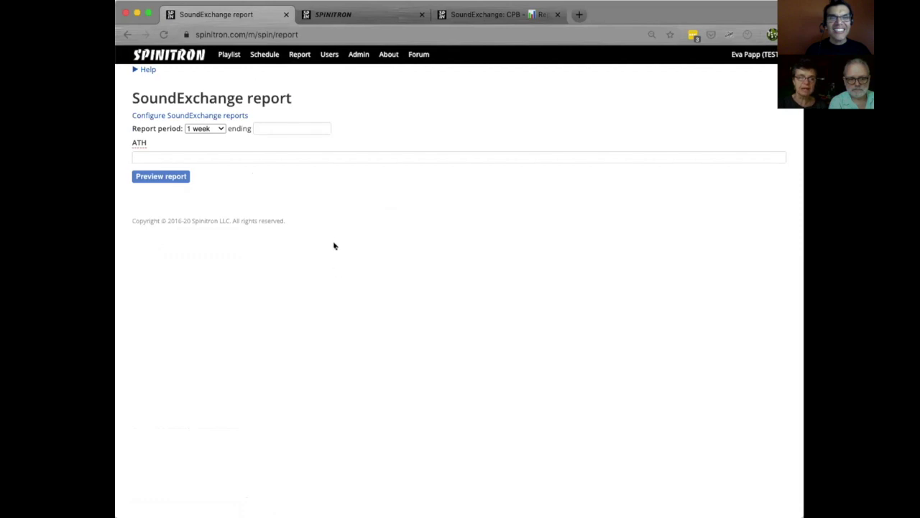
click(219, 127)
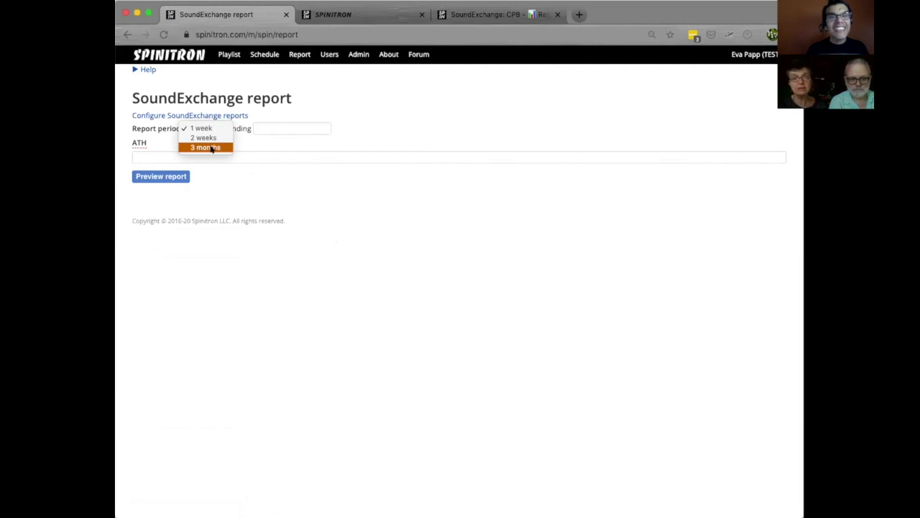
click(275, 127)
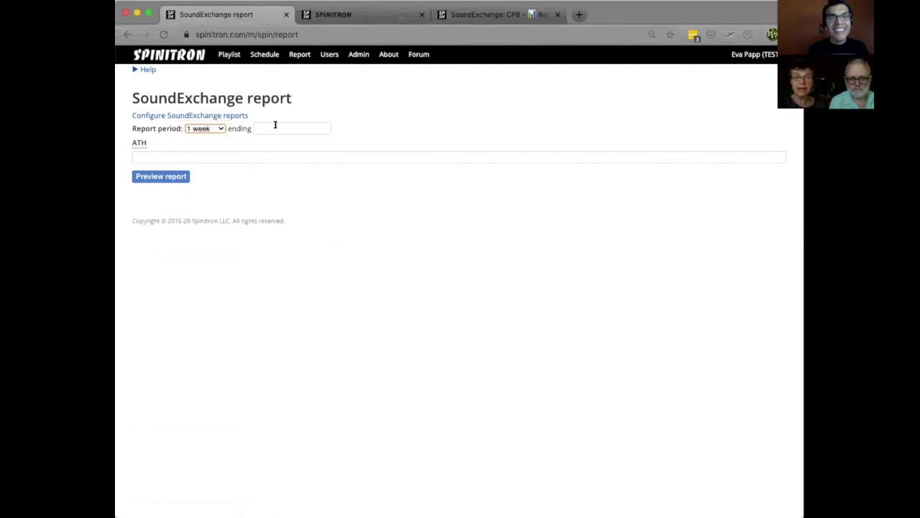
click(275, 125)
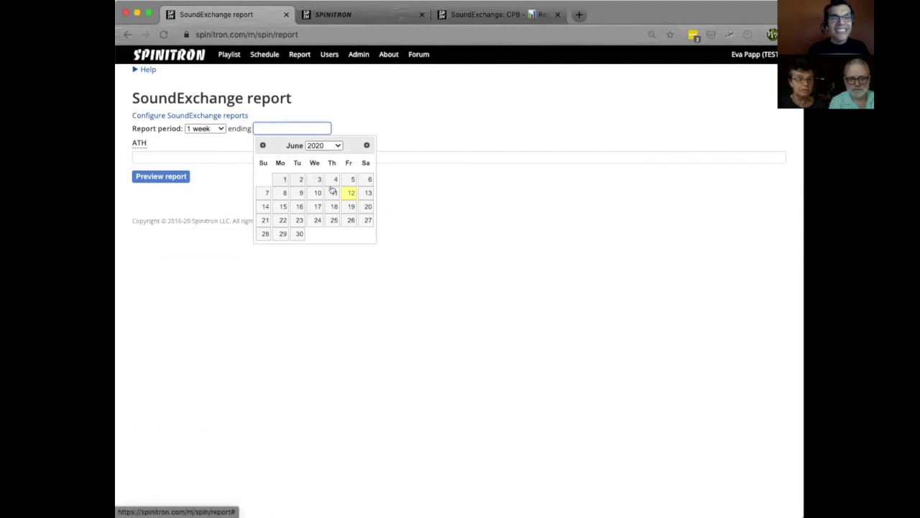
click(333, 192)
Step: Enter ATH 4567 and preview the SoundExchange report
click(256, 155)
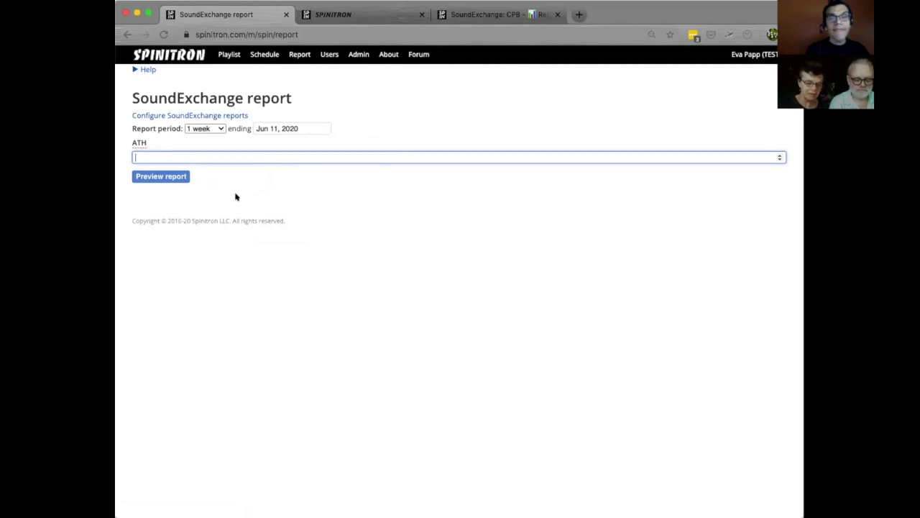
text(4567)
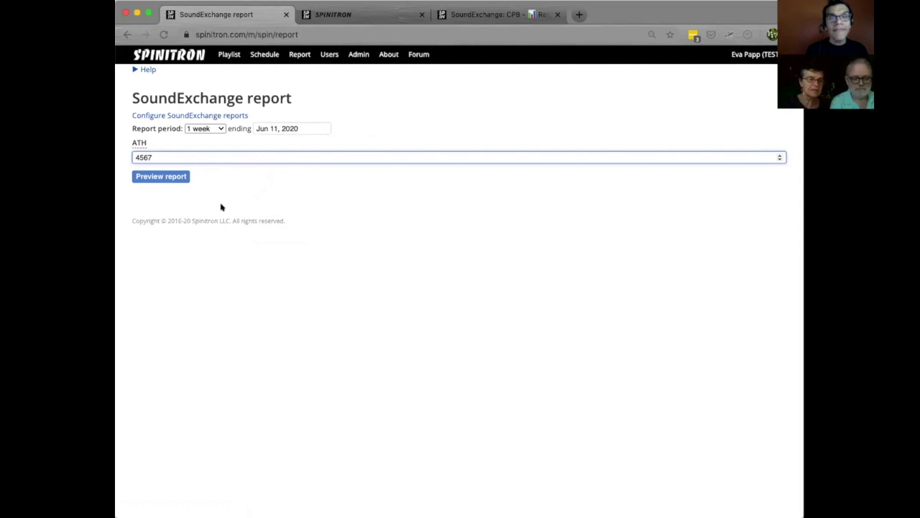
click(151, 179)
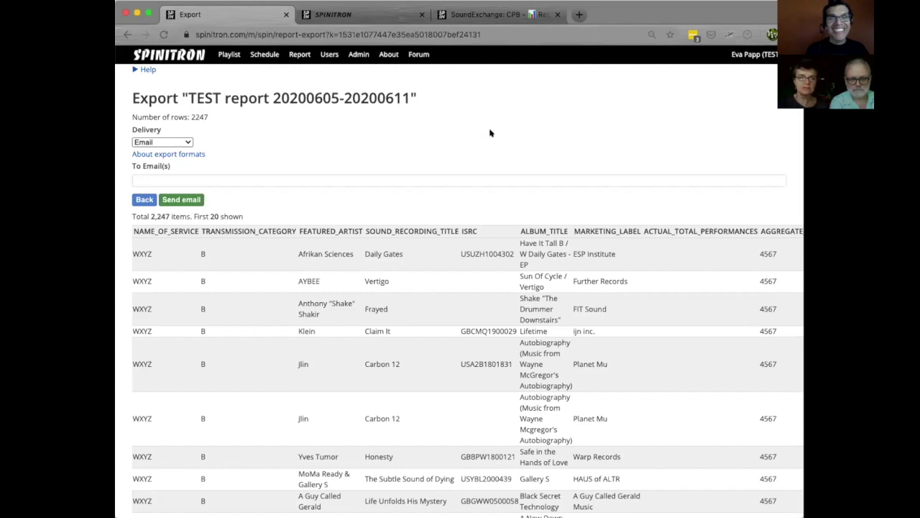
scroll(264, 200, down, 10)
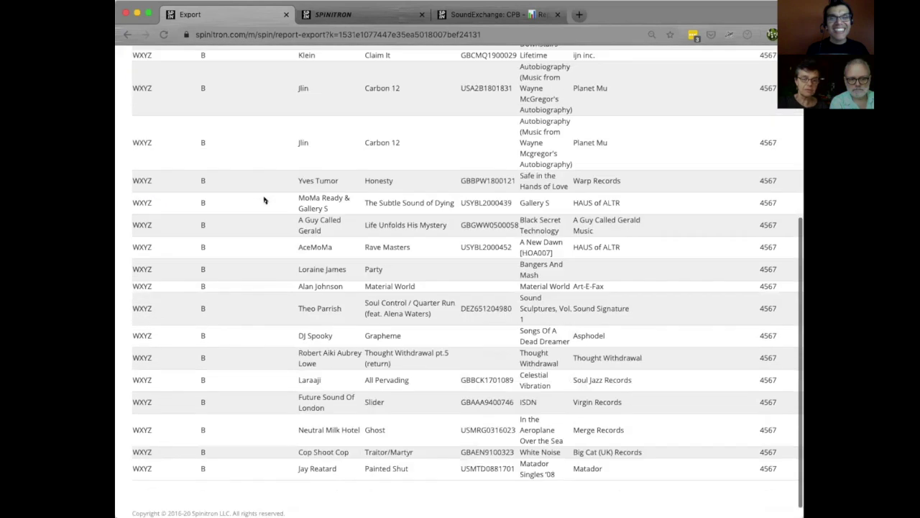
scroll(263, 199, up, 10)
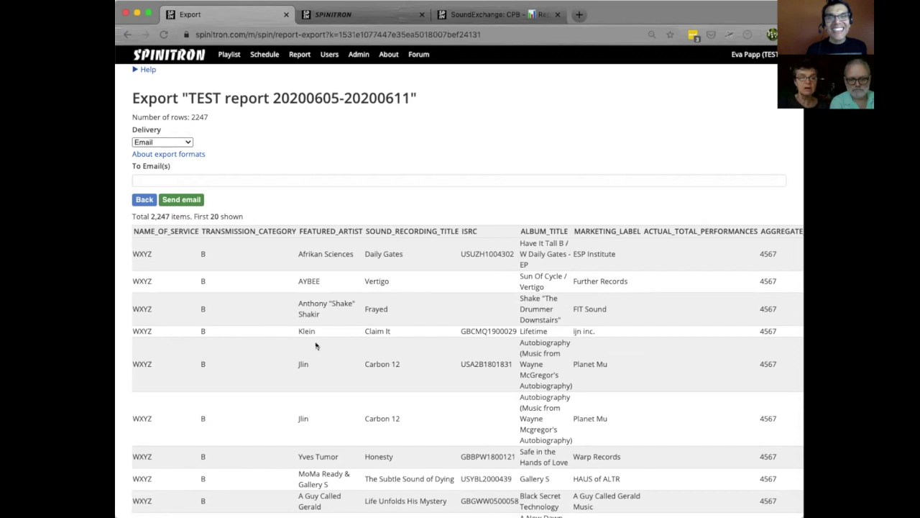
click(203, 180)
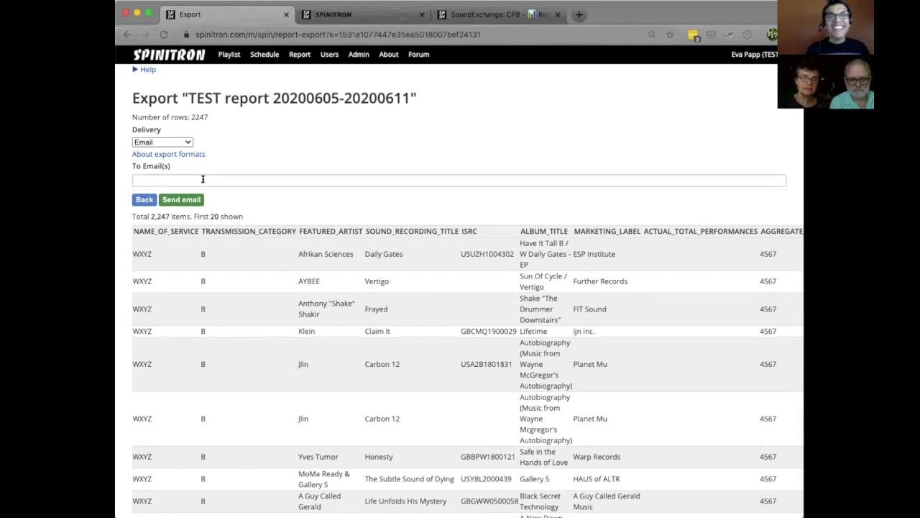
click(202, 179)
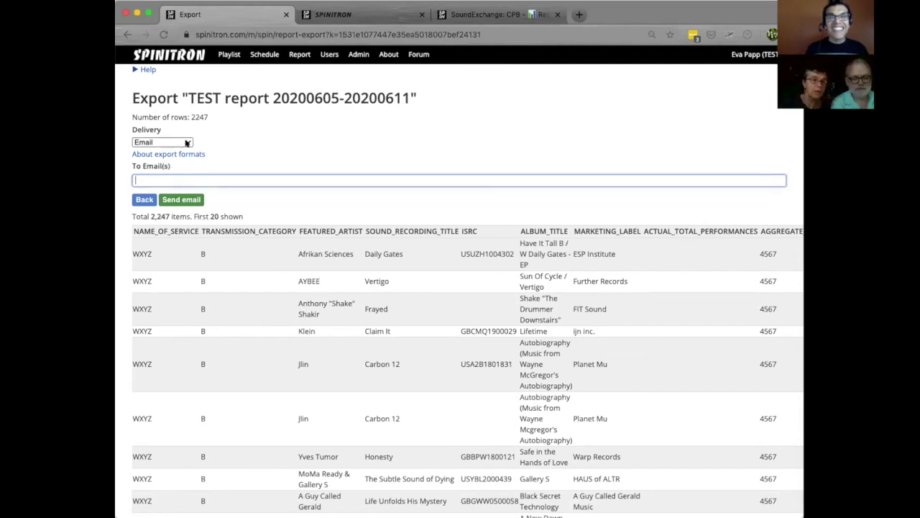
click(186, 143)
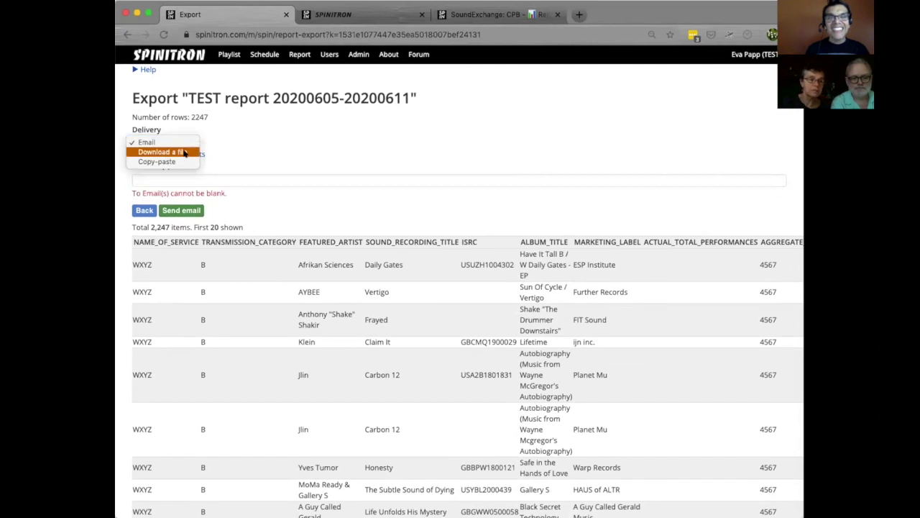
Step: Create the TEST report as a downloadable CSV file WXYZ20200605-20200611.txt, view it, and go back
click(184, 152)
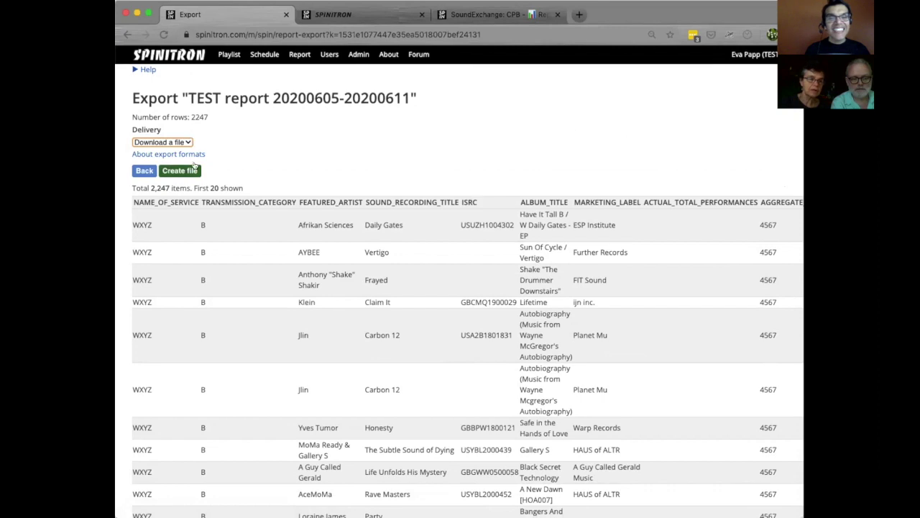
click(189, 170)
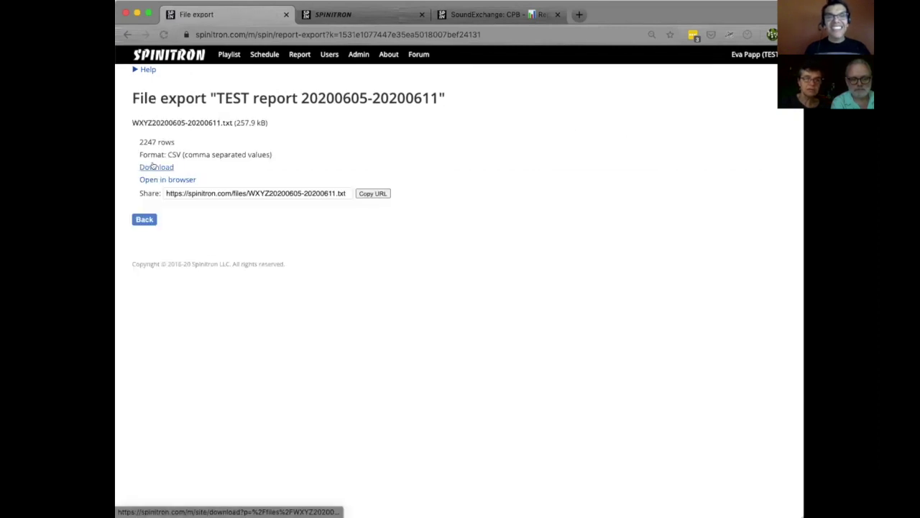
click(178, 181)
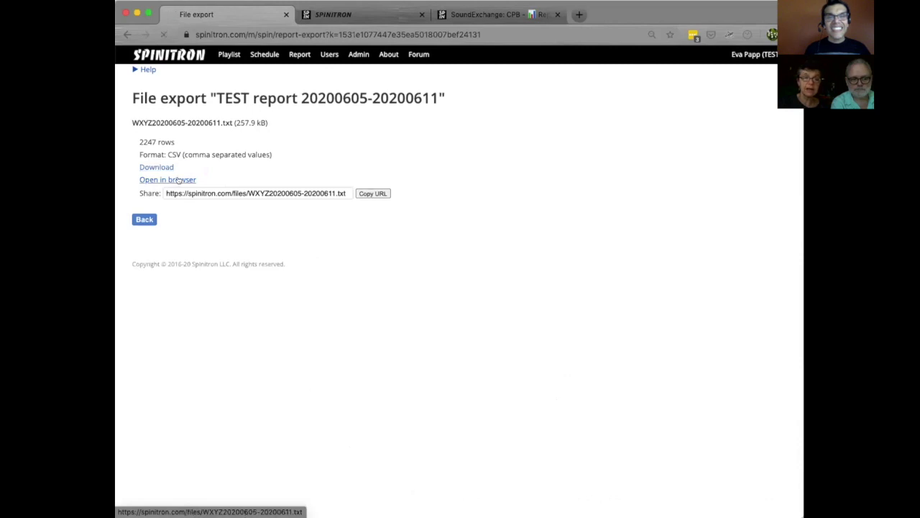
scroll(312, 306, down, 15)
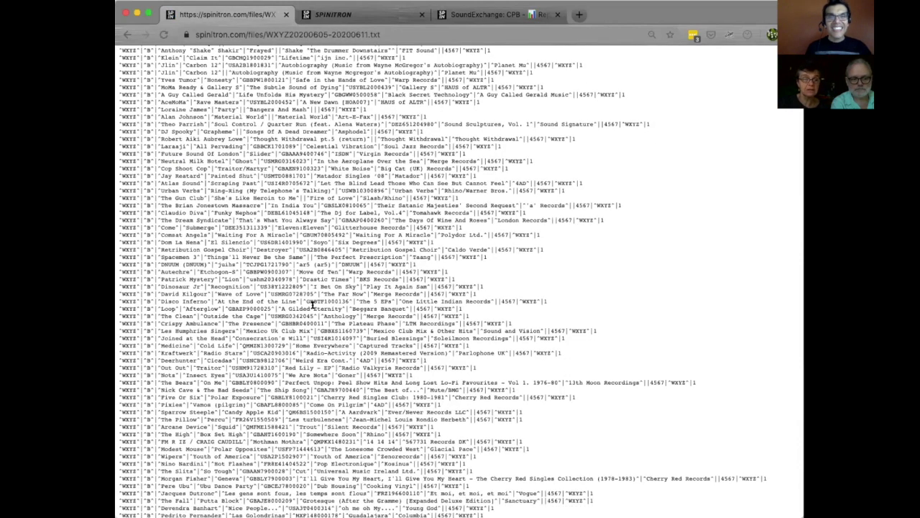
scroll(312, 305, down, 15)
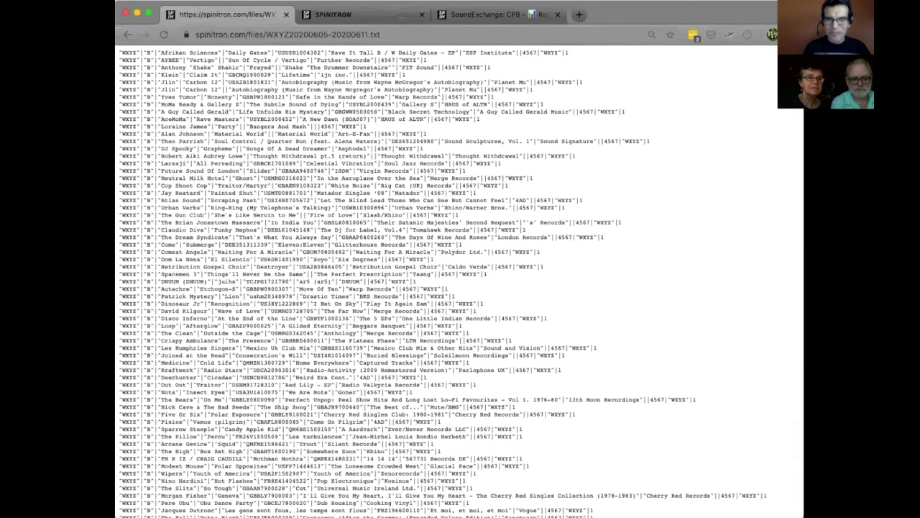
click(126, 34)
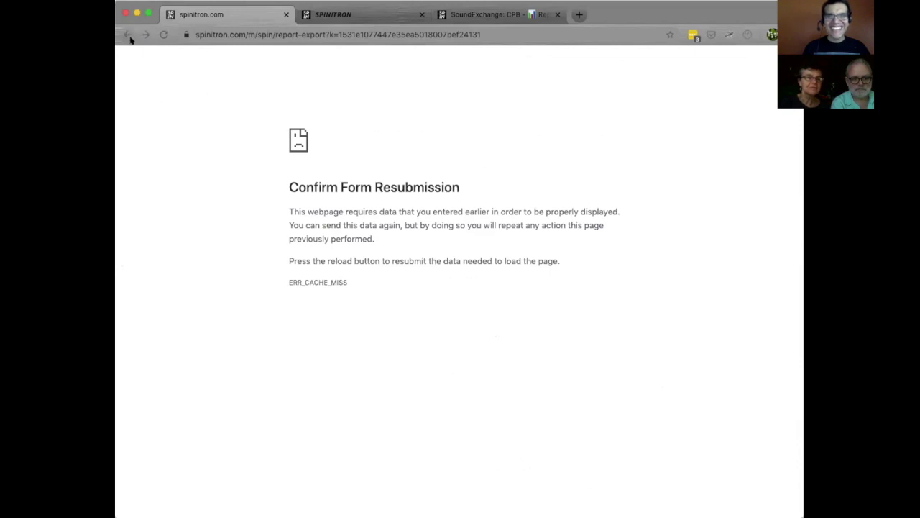
Step: Resubmit the form to restore the TEST report export page, keeping delivery as Download a file
click(128, 34)
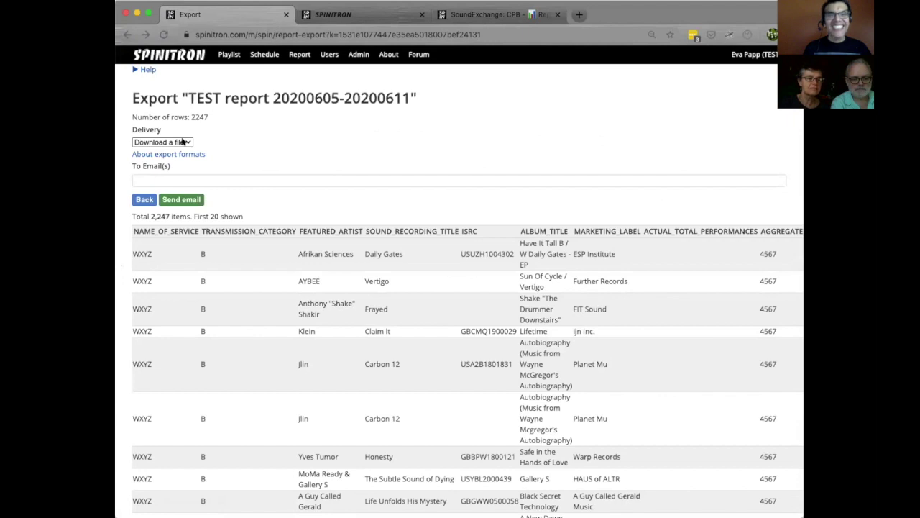
click(185, 141)
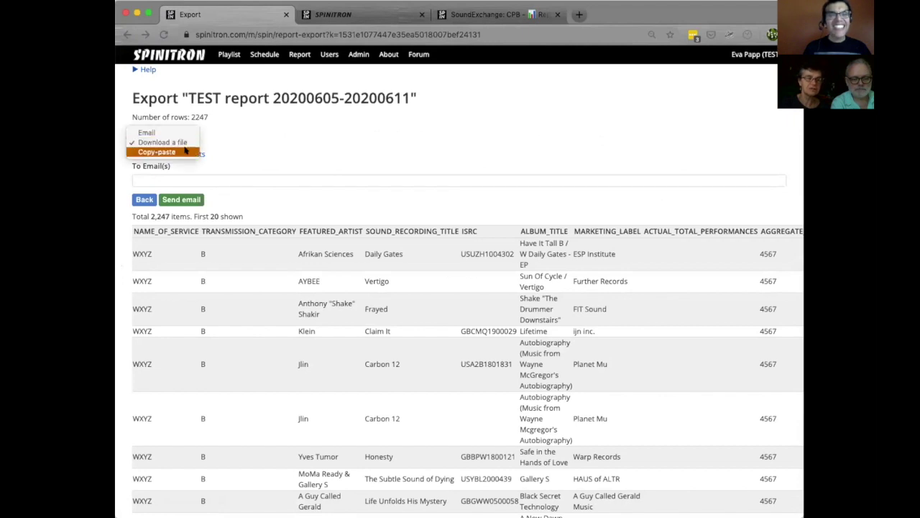
click(259, 140)
click(201, 176)
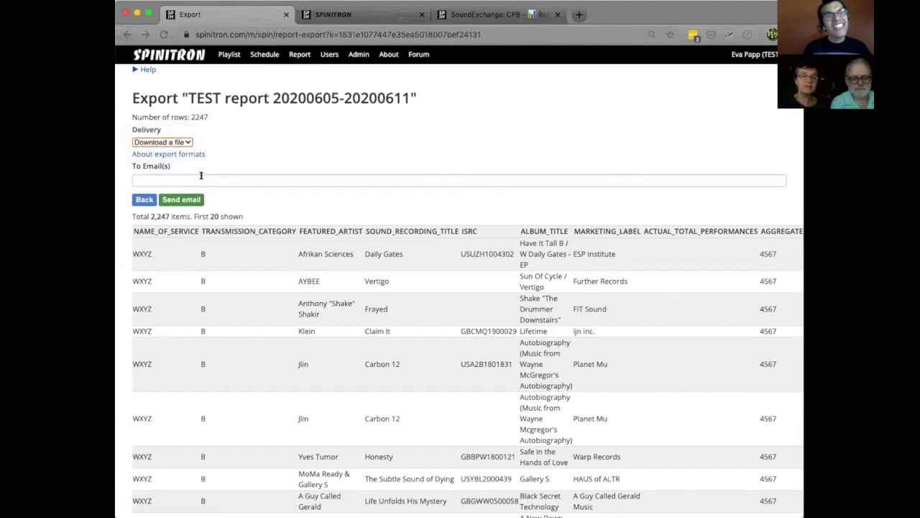
click(228, 150)
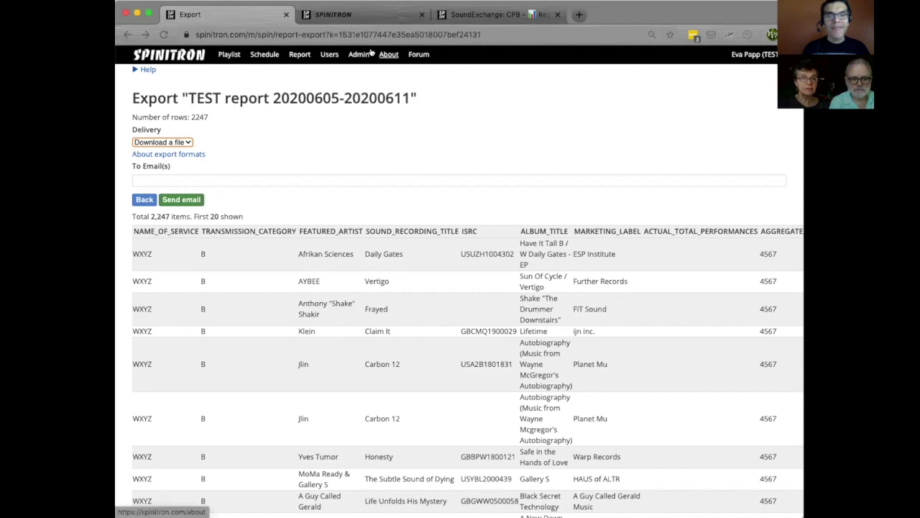
Step: Switch the station's SoundExchange report method to NPR/DS using Composer and save
mouse_move(361, 53)
click(362, 72)
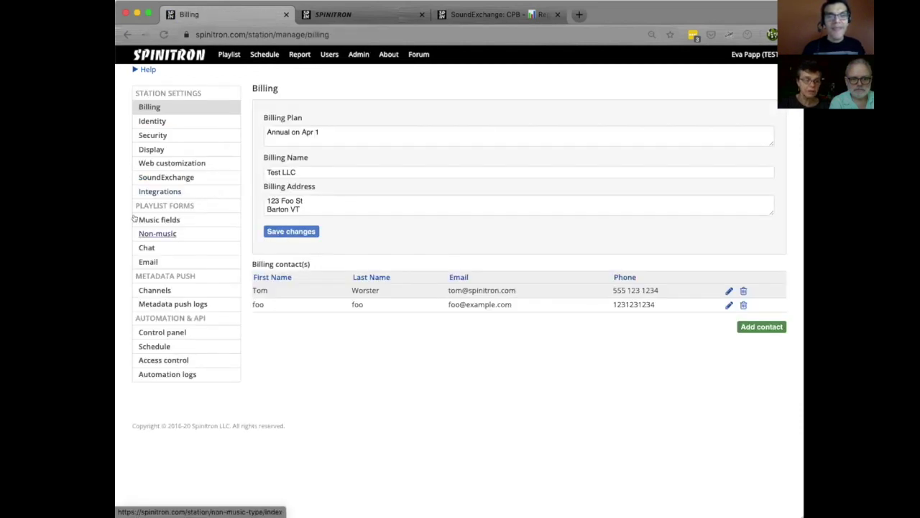
click(168, 178)
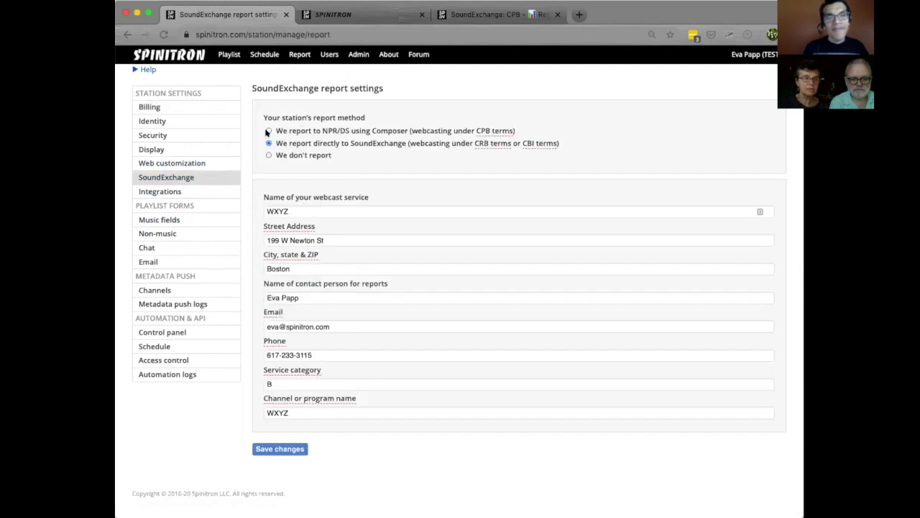
click(267, 131)
click(276, 191)
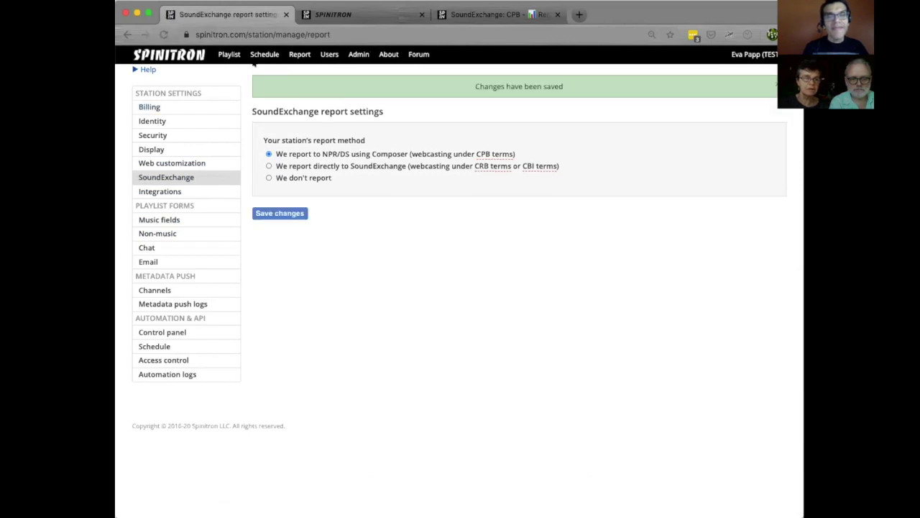
Step: Return to the Report > SoundExchange page
click(216, 54)
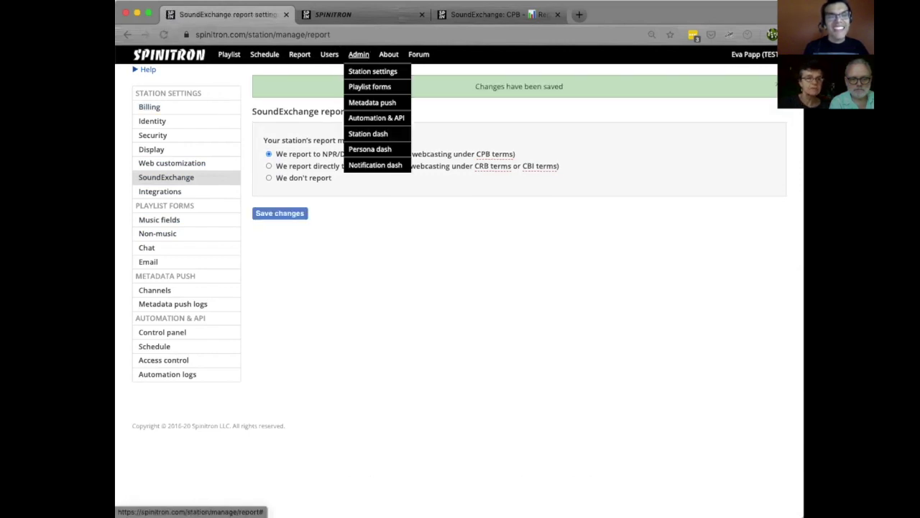
mouse_move(300, 58)
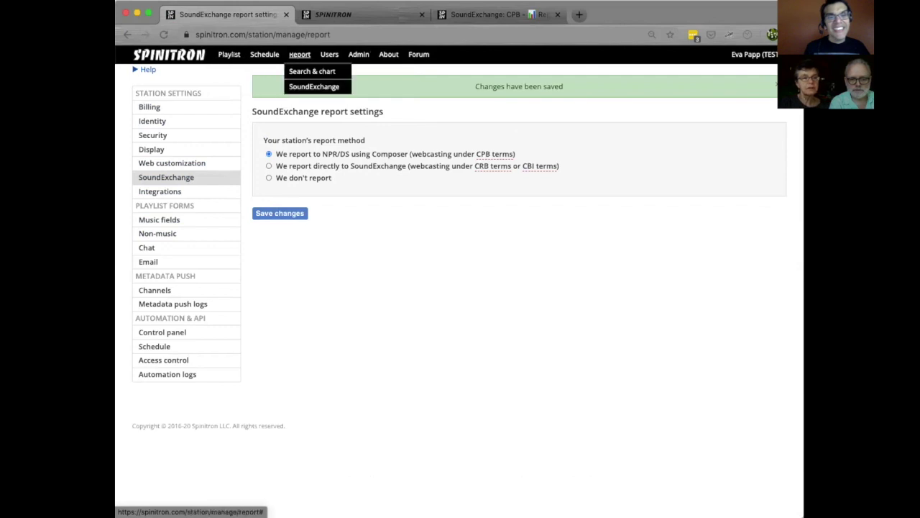
click(306, 85)
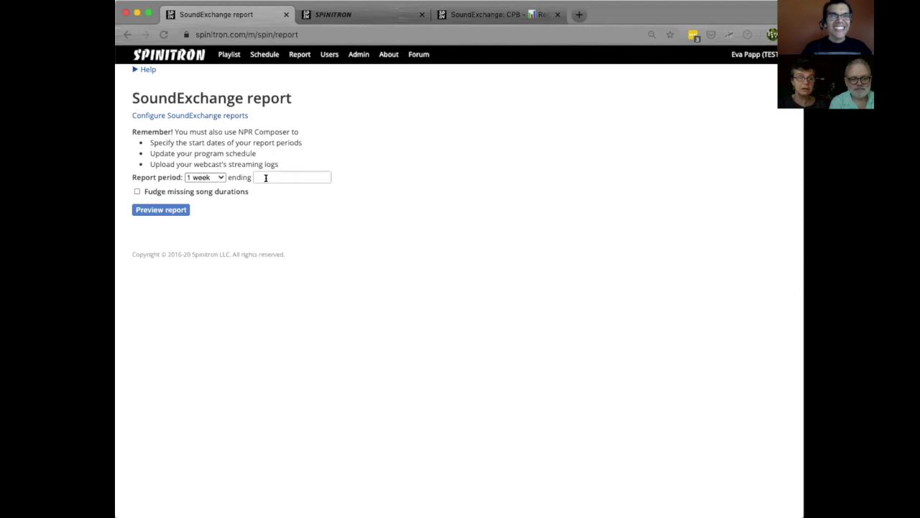
Step: Preview the 1-week SoundExchange report ending June 11, 2020, showing 2,247 rows
click(264, 178)
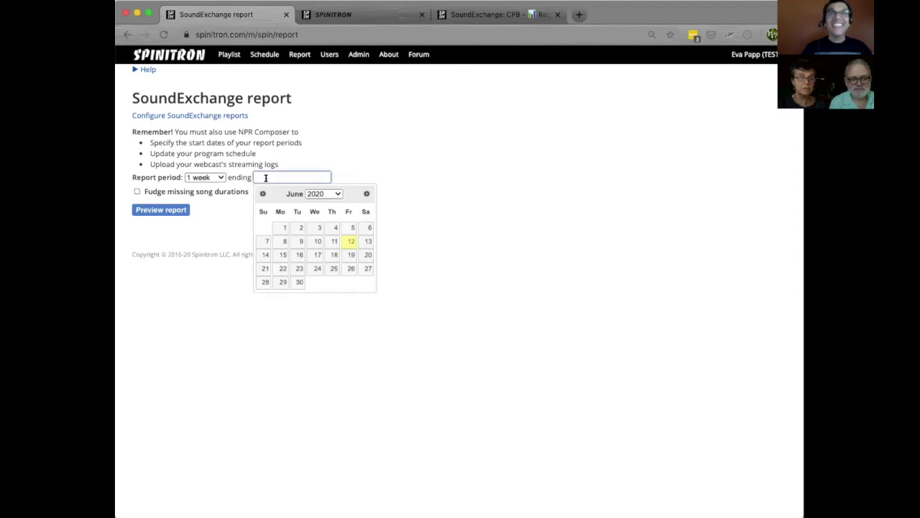
click(335, 240)
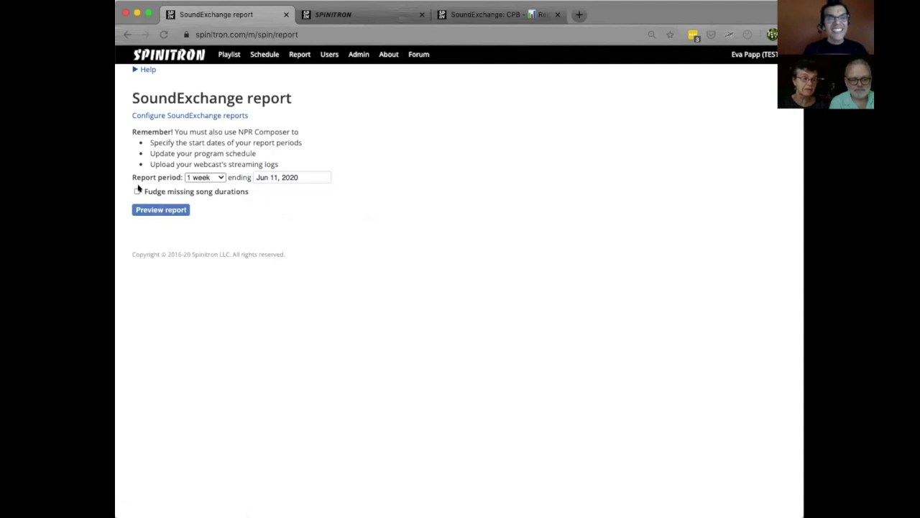
click(166, 210)
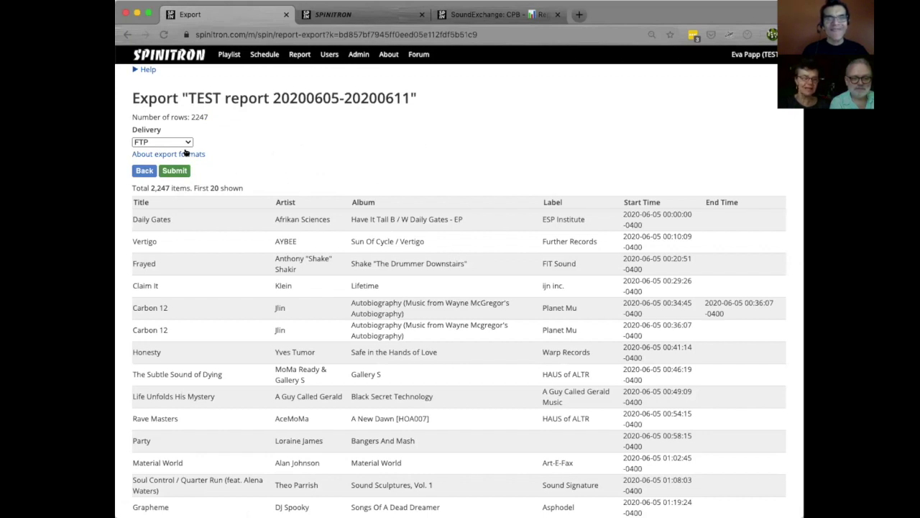
scroll(302, 171, down, 5)
scroll(286, 170, up, 5)
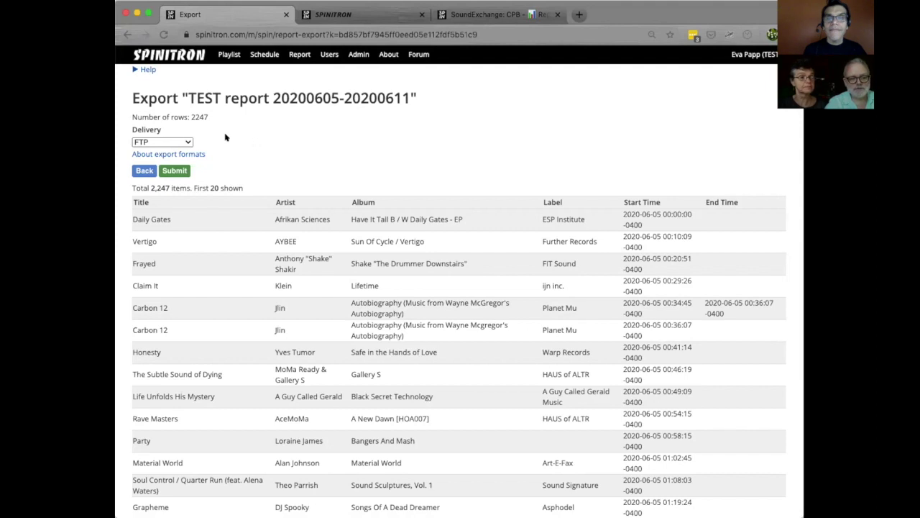
click(184, 141)
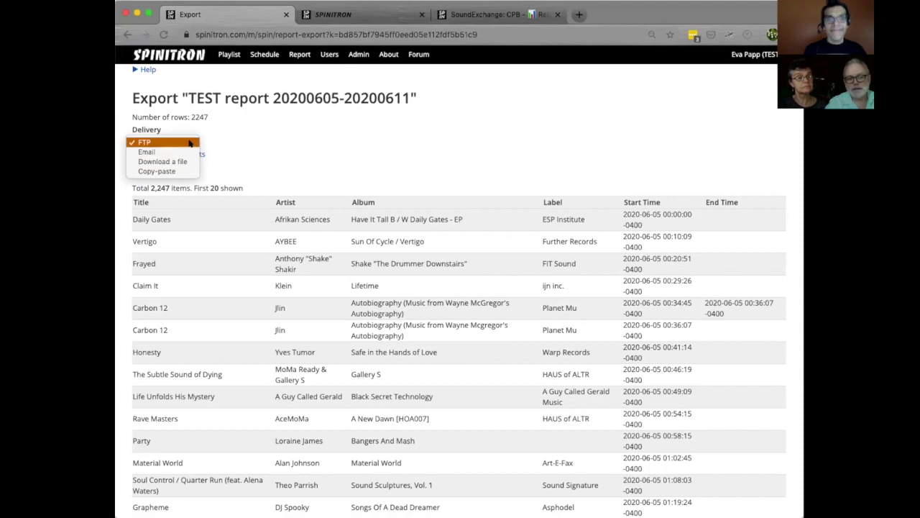
click(177, 142)
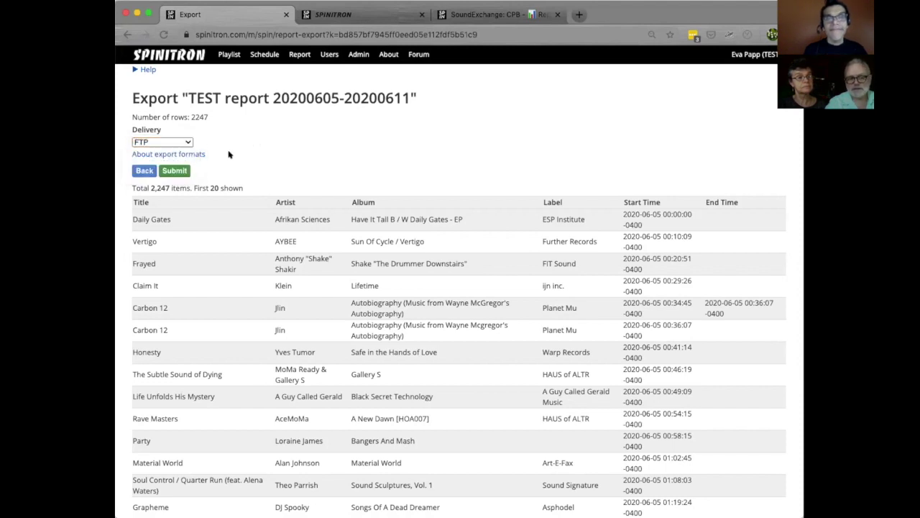
click(177, 143)
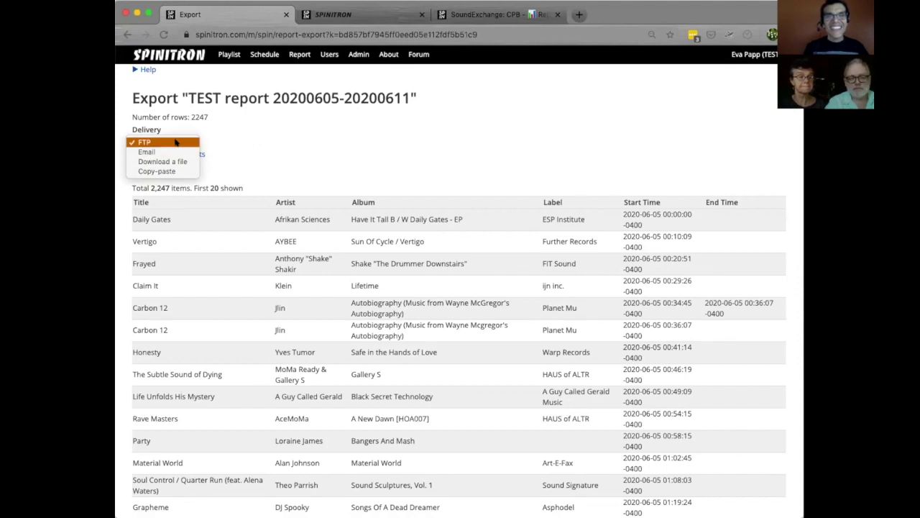
click(256, 153)
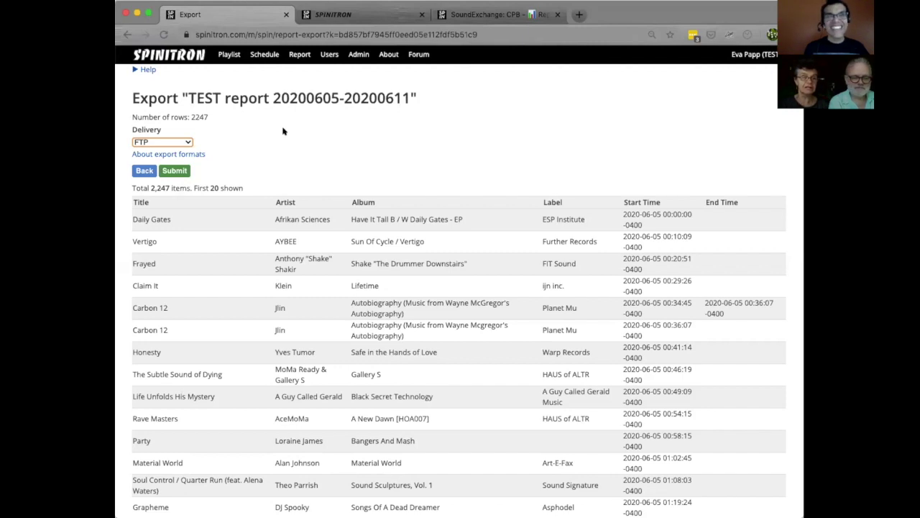
click(185, 142)
Step: Create the downloadable TSV file TEST-report-20200605-20200611.tsv (2247 rows) instead of FTP delivery
click(184, 161)
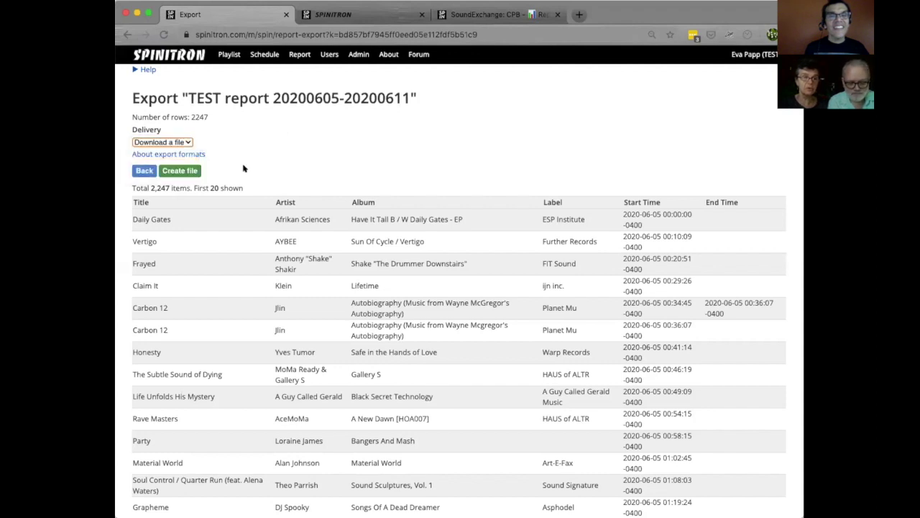
click(184, 173)
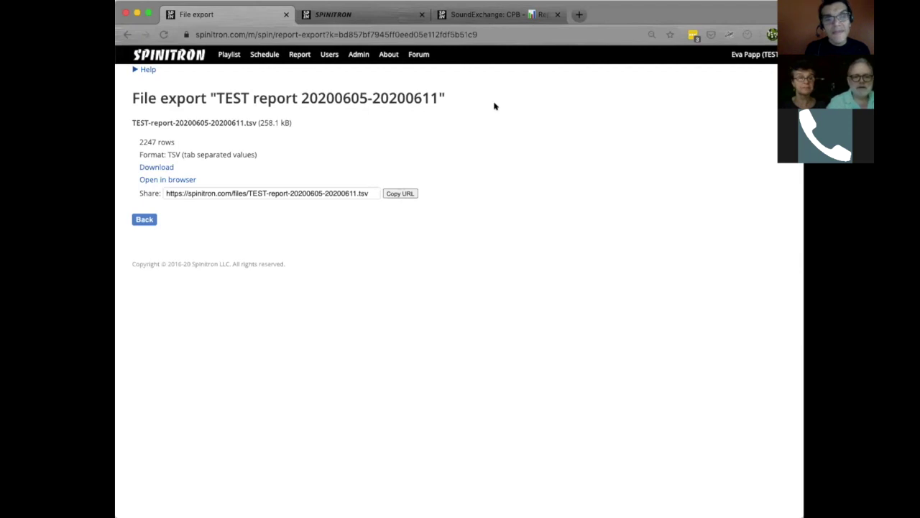
click(472, 15)
Step: Search the Spinitron Forum for 'automation' from the SoundExchange: CPB topic
scroll(442, 216, down, 1)
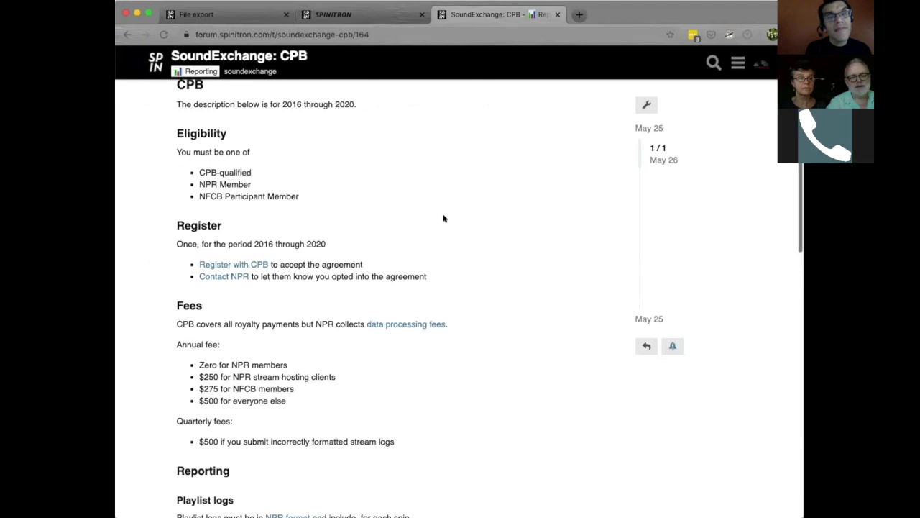
scroll(442, 216, up, 3)
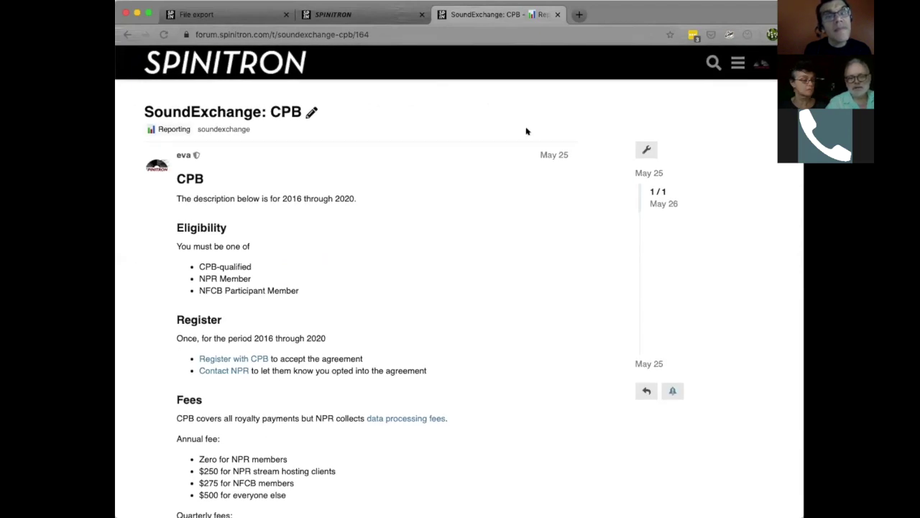
click(713, 63)
text(aut)
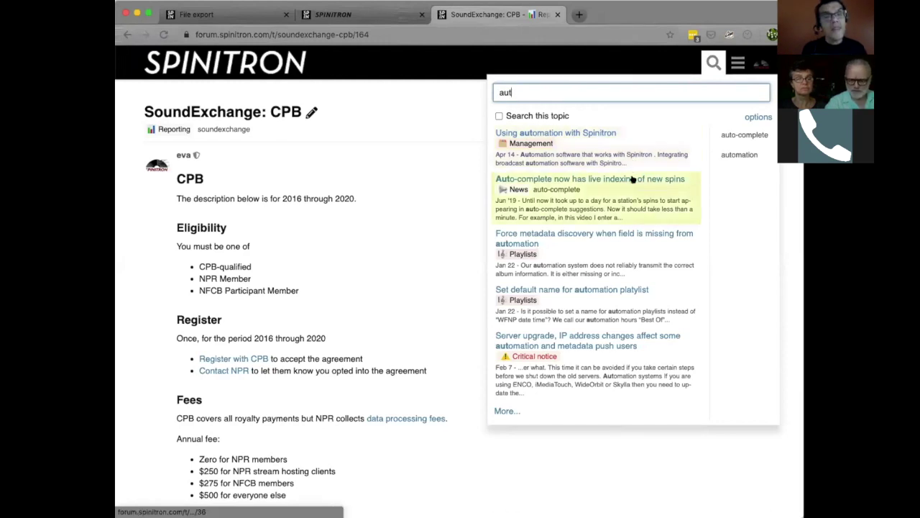
text(om)
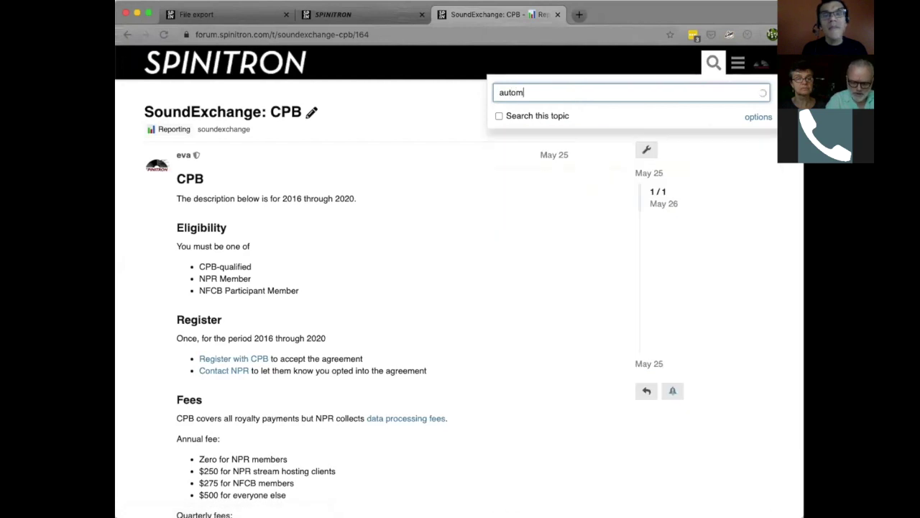
text(a)
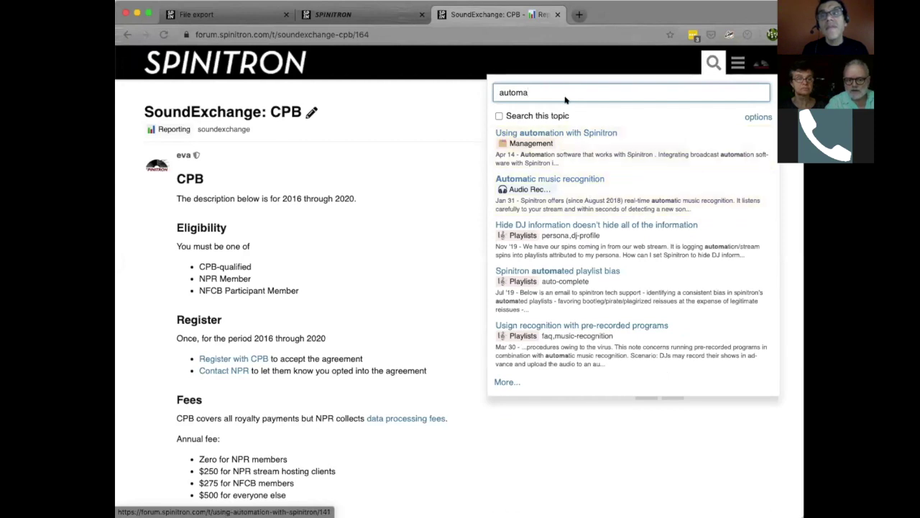
text(tion)
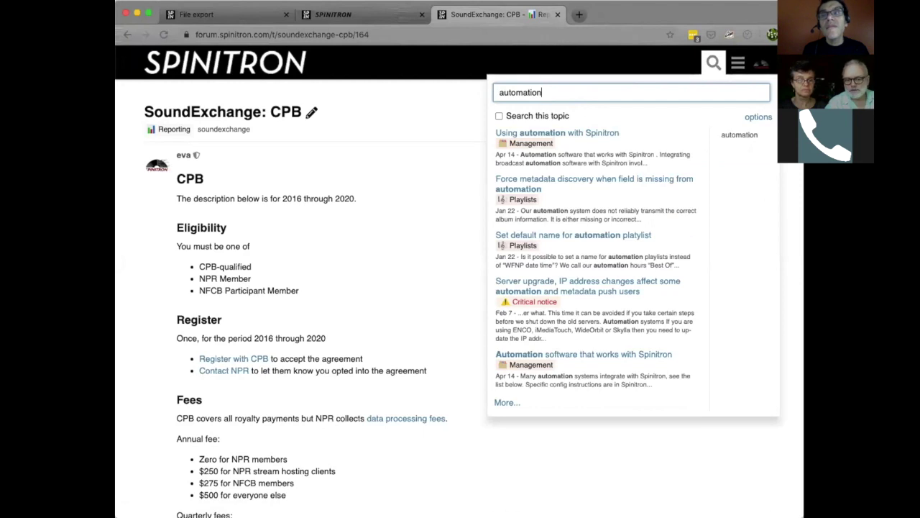
Step: Open the 'Automation software that works with Spinitron' post and scroll through the supported systems like AudioVAULT, ENCO DAD and RadioDJ
click(599, 357)
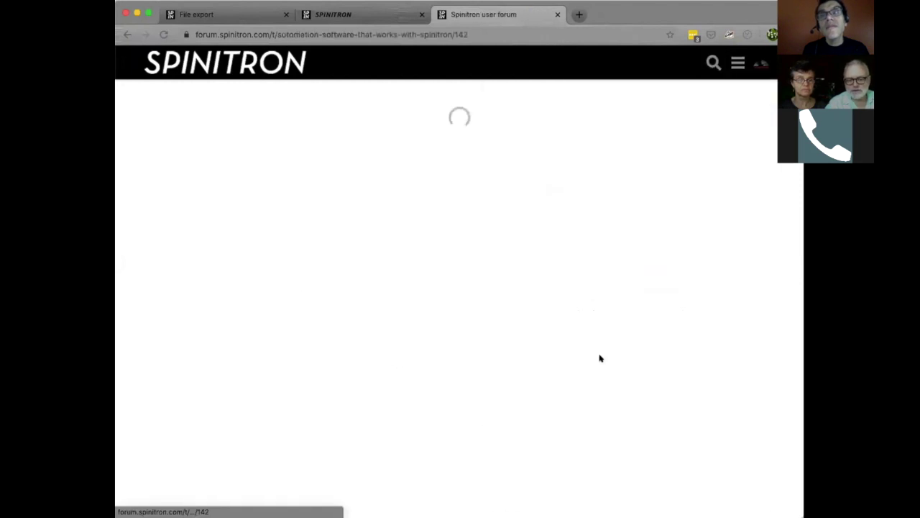
scroll(600, 357, down, 1)
scroll(599, 357, up, 1)
scroll(600, 357, down, 1)
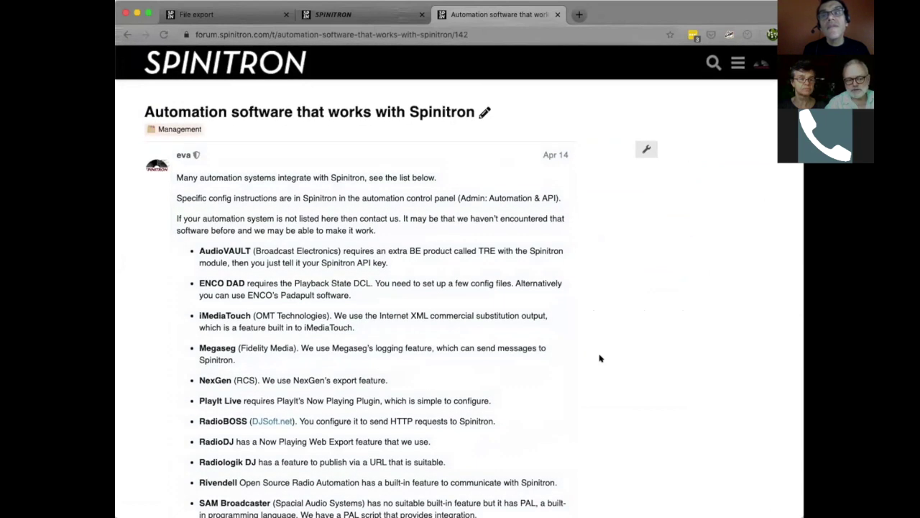
scroll(599, 358, down, 2)
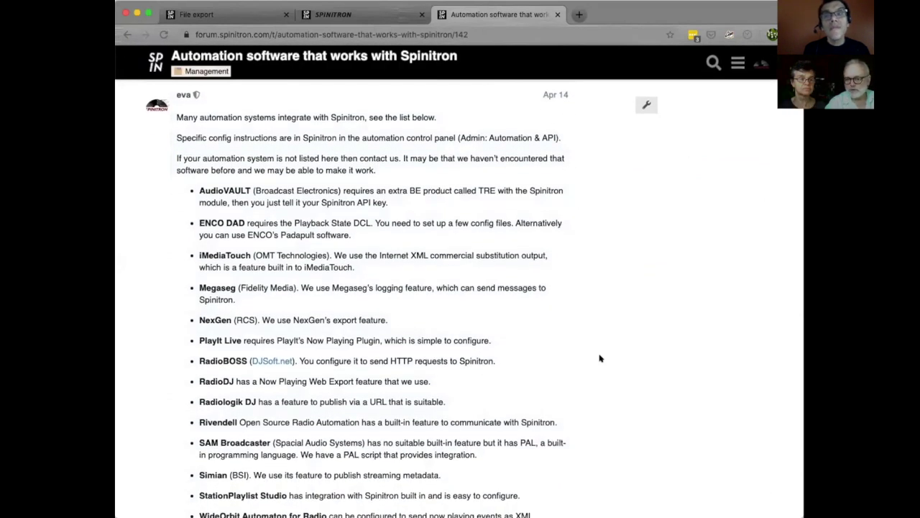
scroll(600, 357, down, 2)
scroll(600, 357, up, 1)
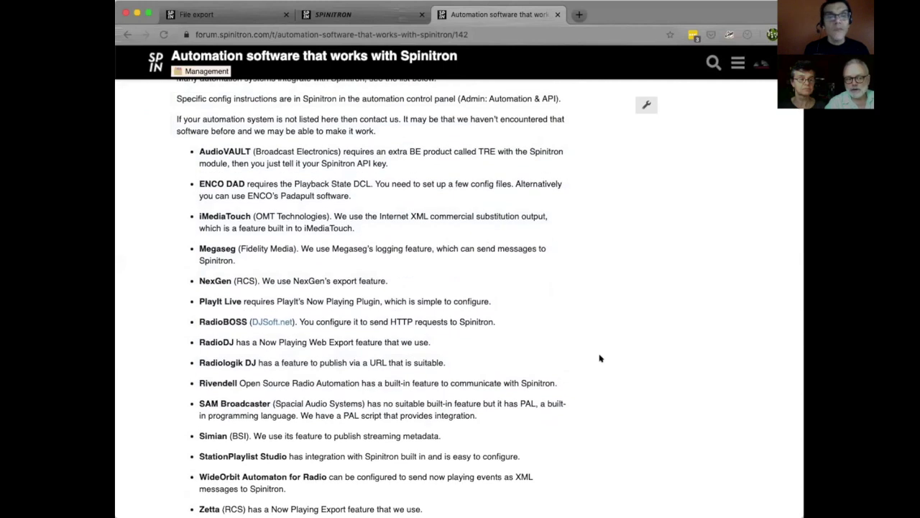
scroll(599, 357, down, 1)
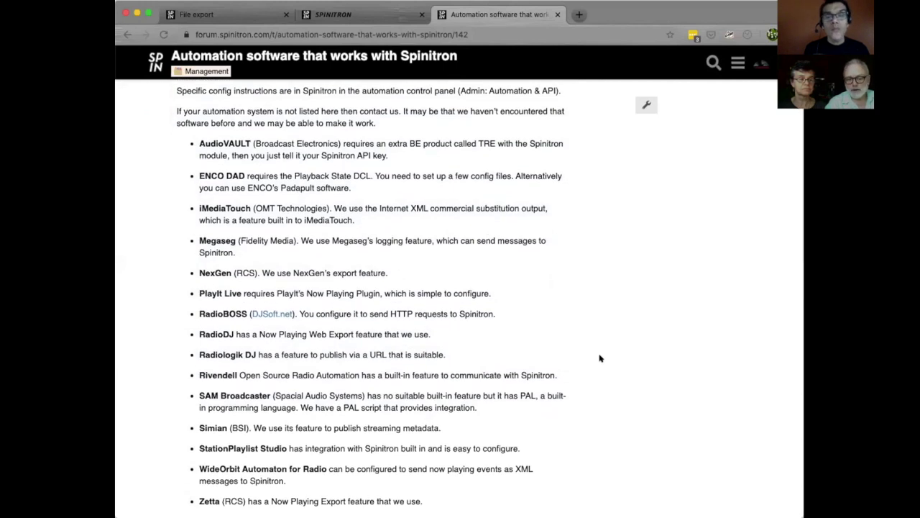
scroll(599, 357, up, 3)
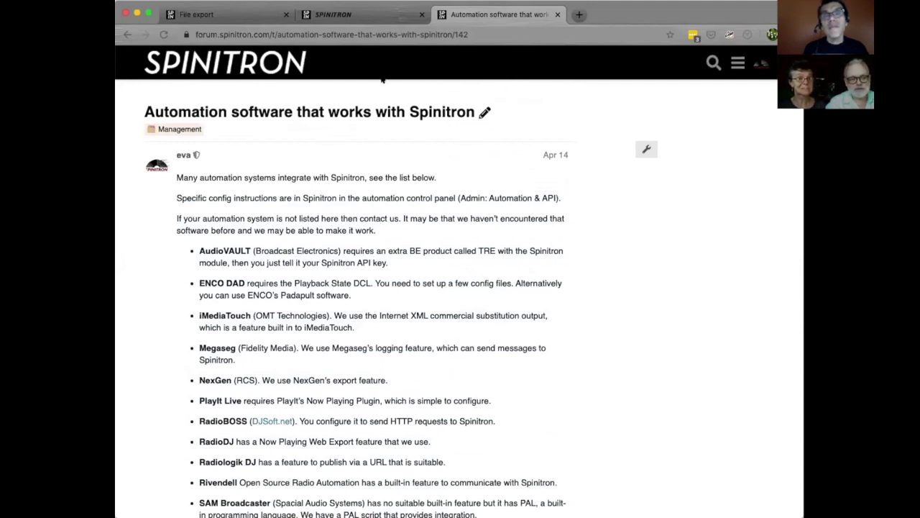
Step: Go back to the station page and open Admin > Automation & API settings
click(348, 18)
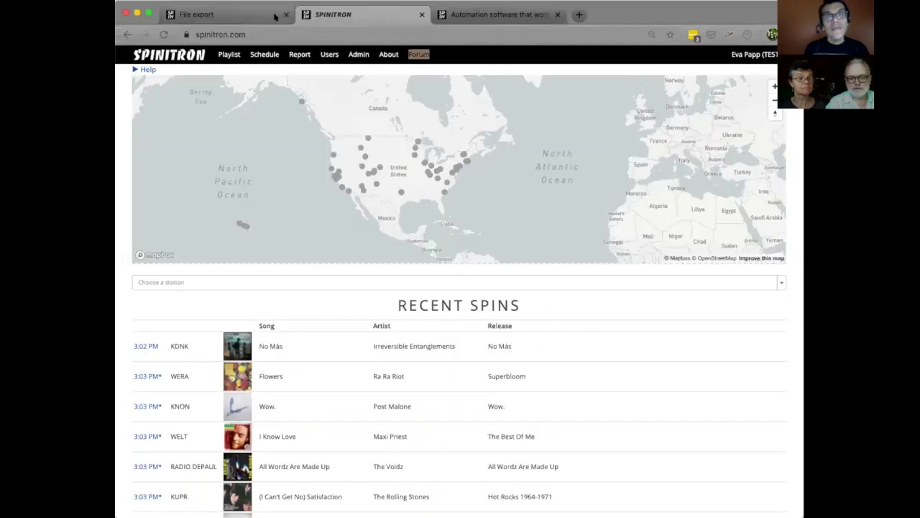
click(229, 15)
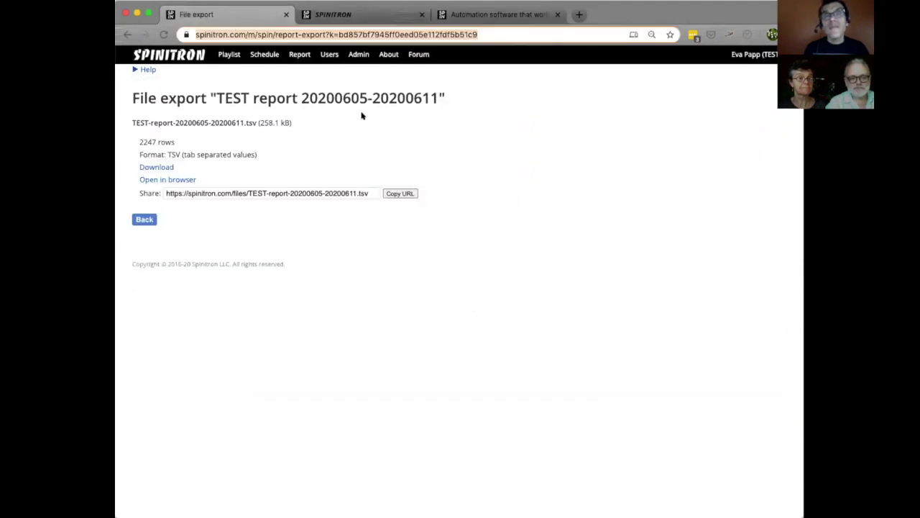
click(359, 55)
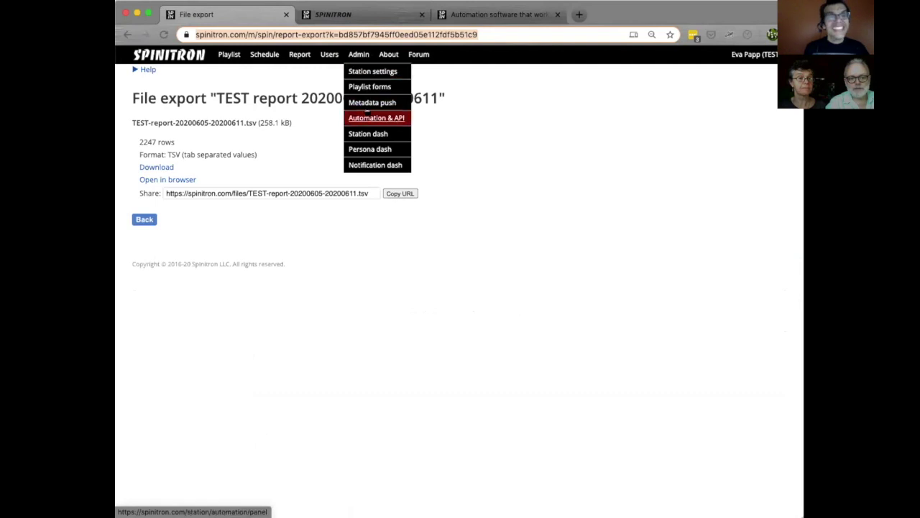
click(366, 117)
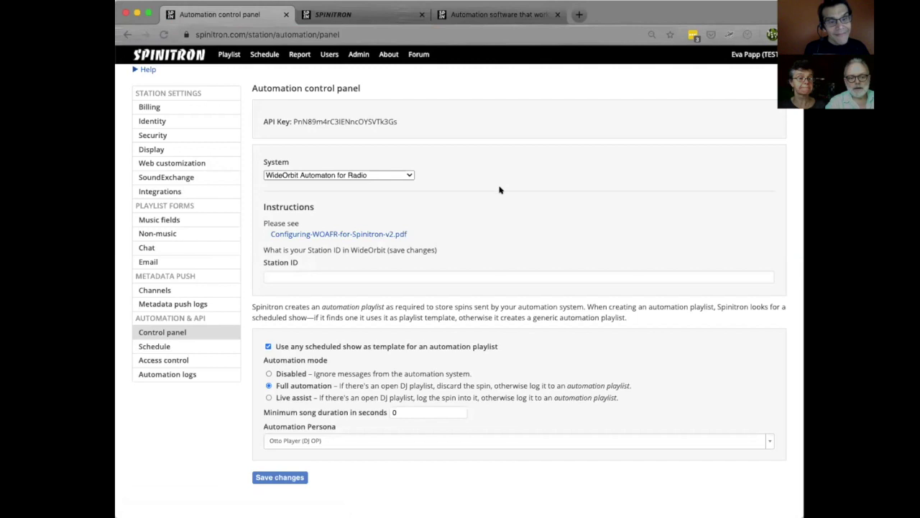
Step: Set the automation system to StationPlaylist Studio, after trying Airtime Pro and AudioVAULT
click(401, 176)
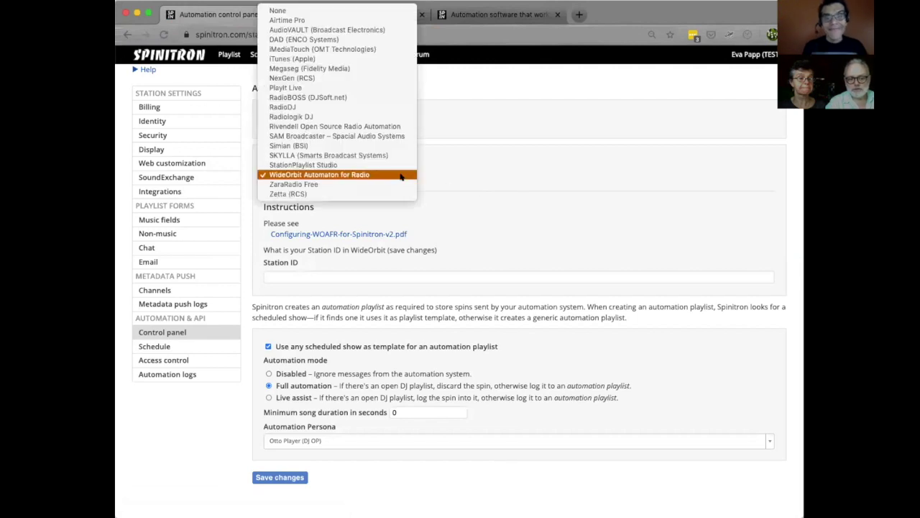
click(399, 20)
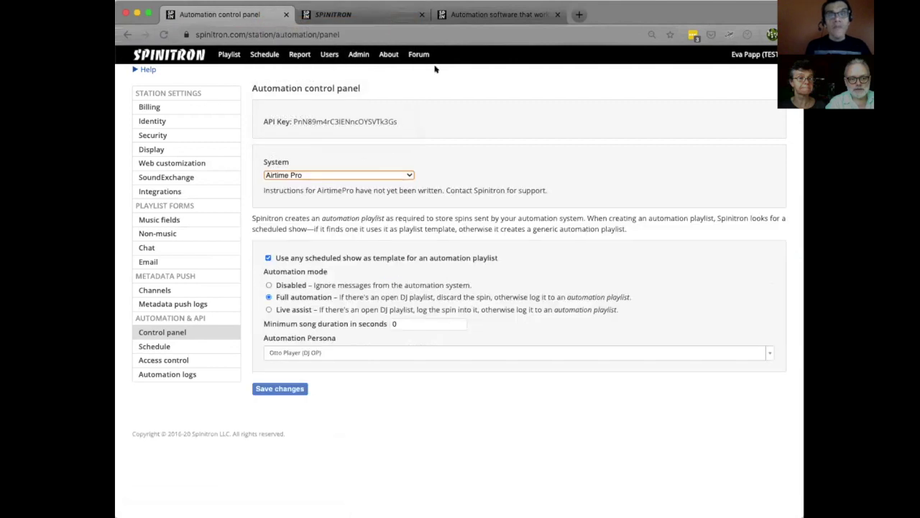
click(369, 175)
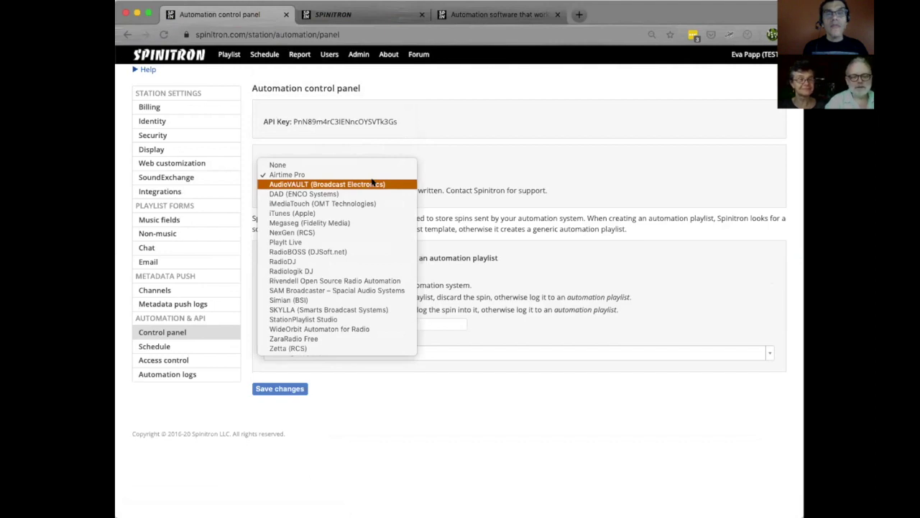
click(371, 183)
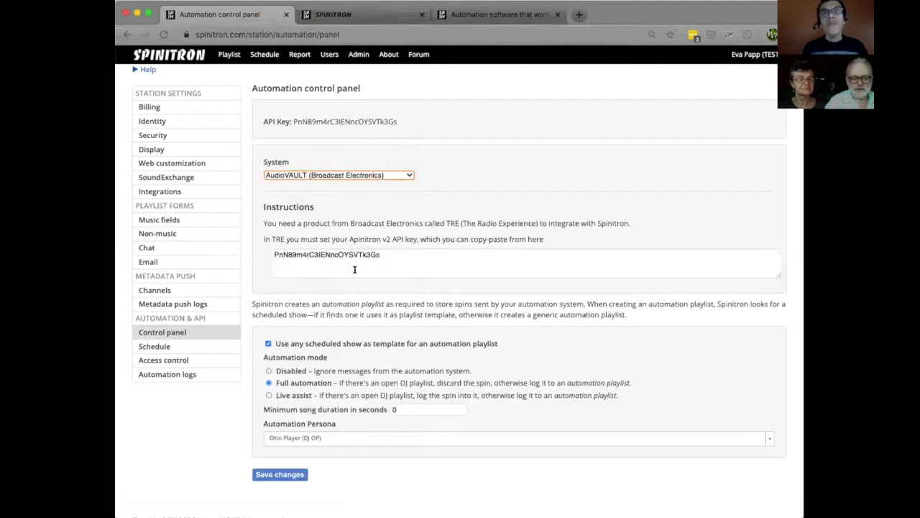
click(387, 175)
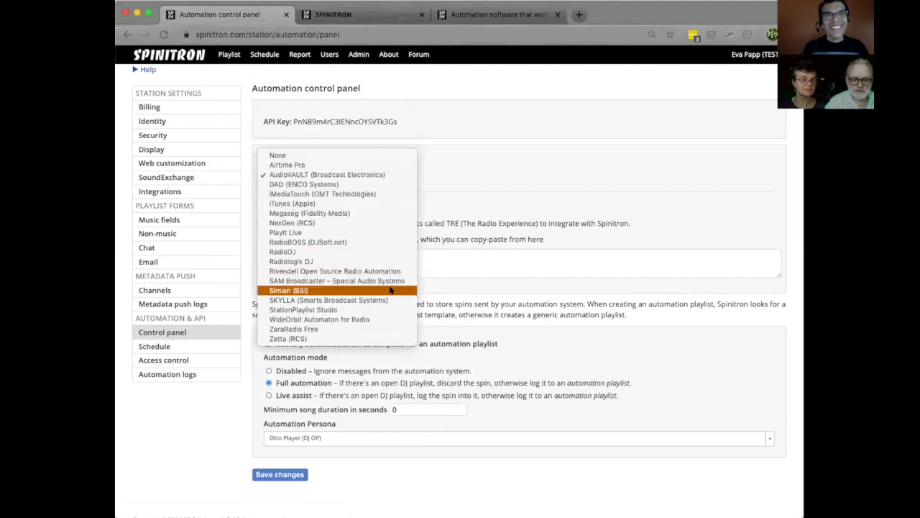
click(385, 309)
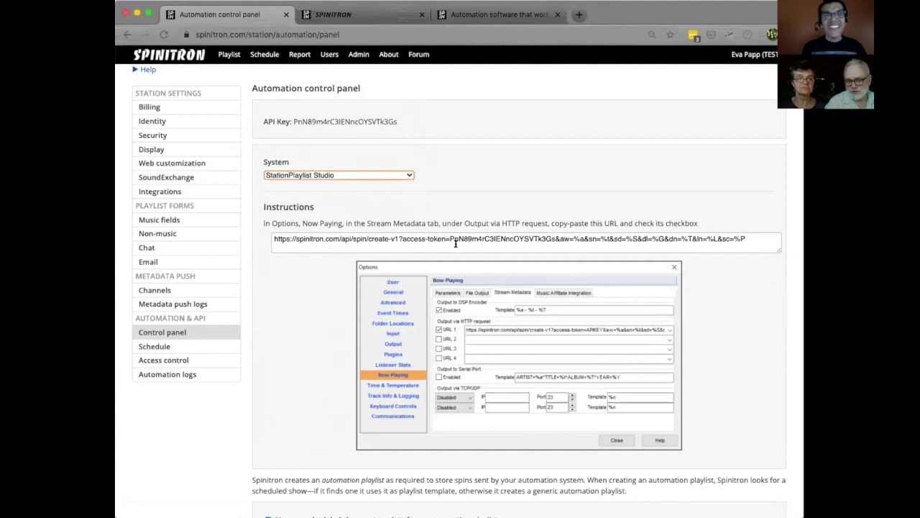
Step: Read the StationPlaylist Studio HTTP-request setup instructions, then go to the automation logs
scroll(279, 261, down, 2)
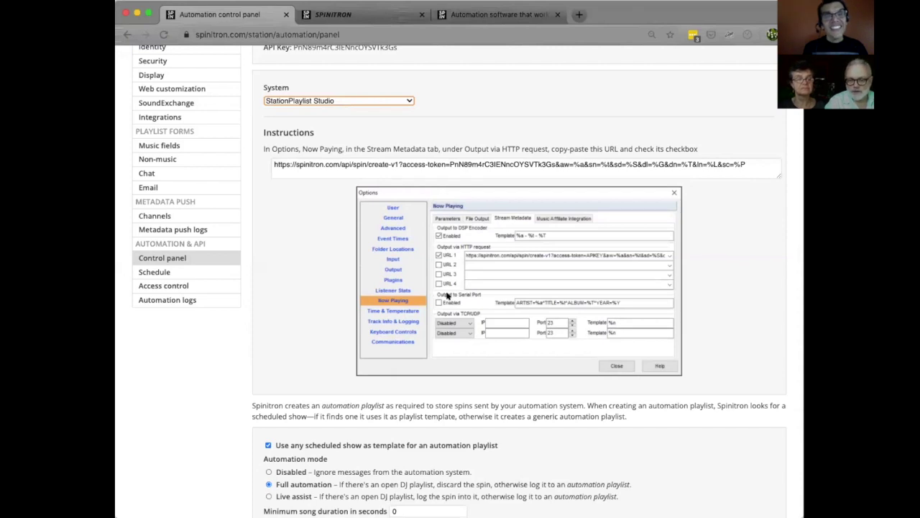
scroll(447, 297, up, 1)
scroll(447, 296, up, 2)
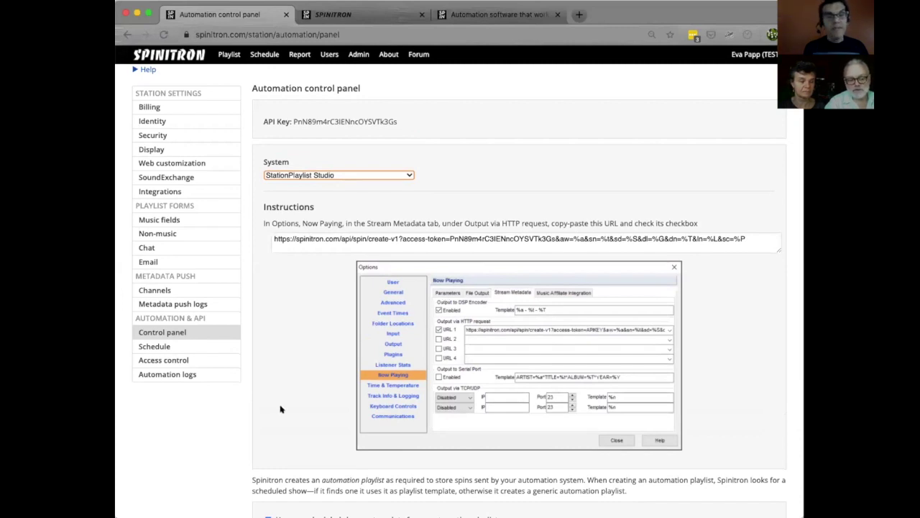
click(180, 374)
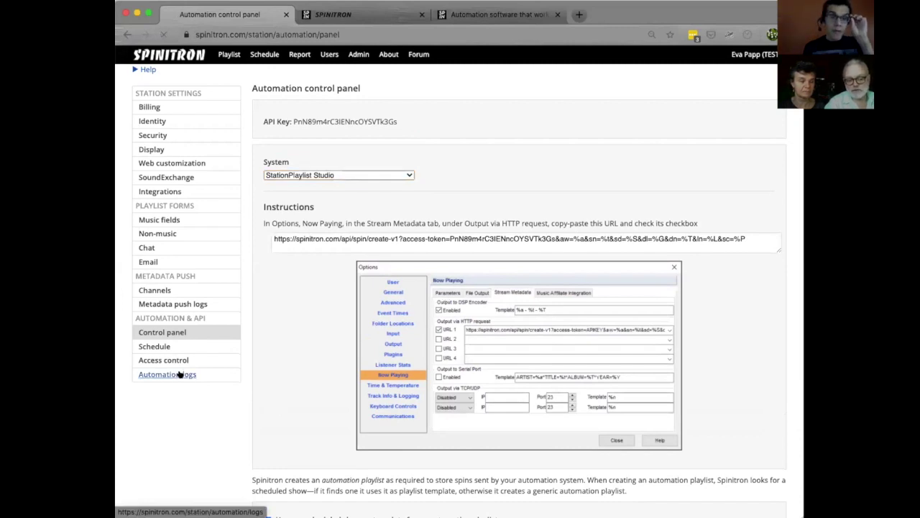
Step: Expand the 2019-11-15 Data error ('Song title or artist are missing') and its 08:58:51 data, then collapse both
scroll(261, 350, down, 2)
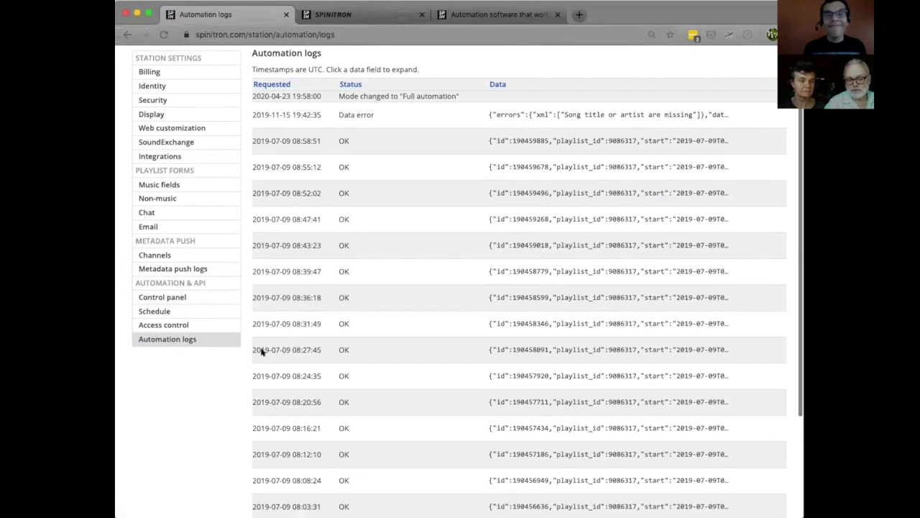
scroll(261, 351, up, 2)
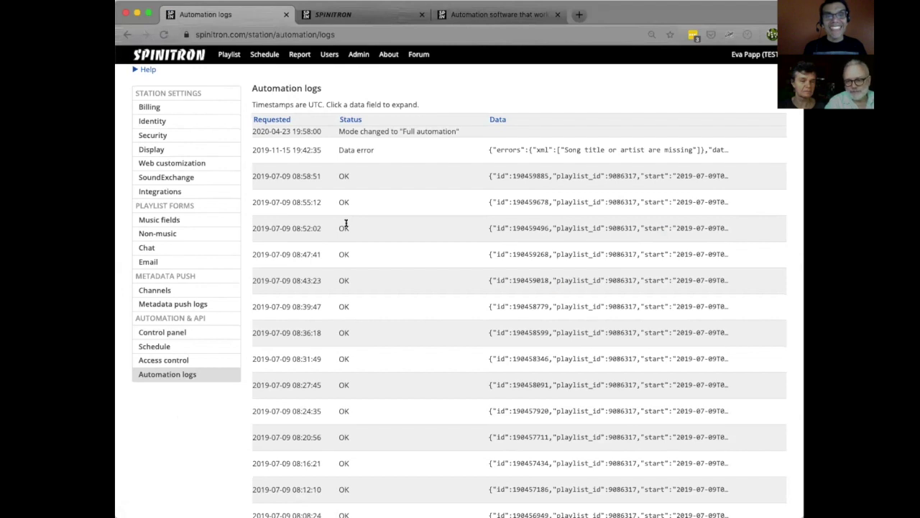
click(580, 150)
click(581, 253)
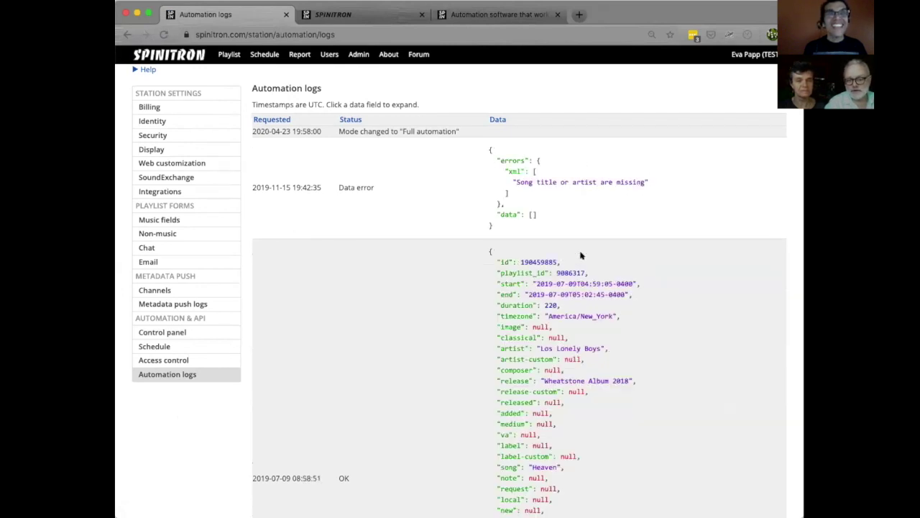
click(541, 292)
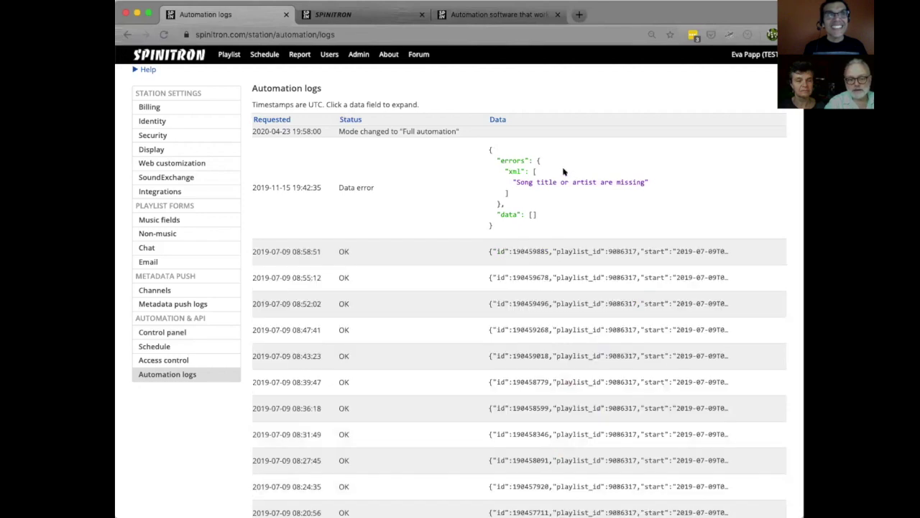
click(564, 176)
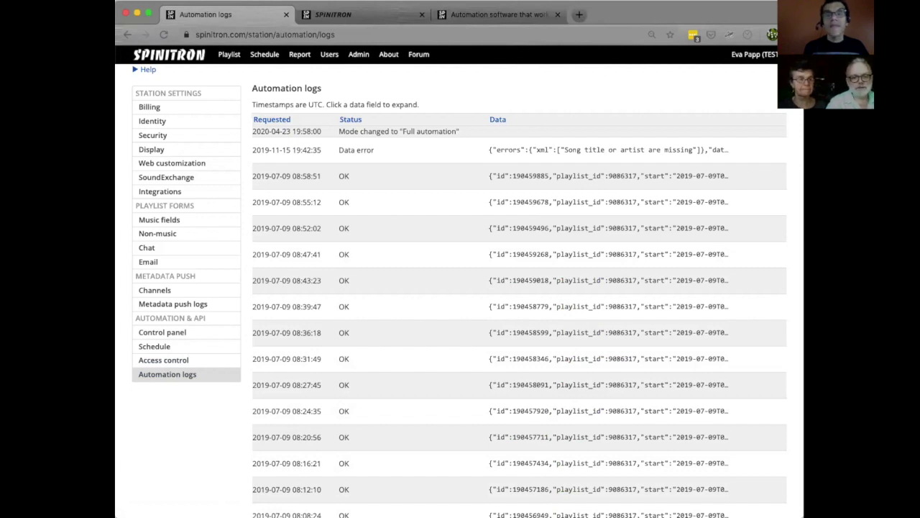
click(525, 31)
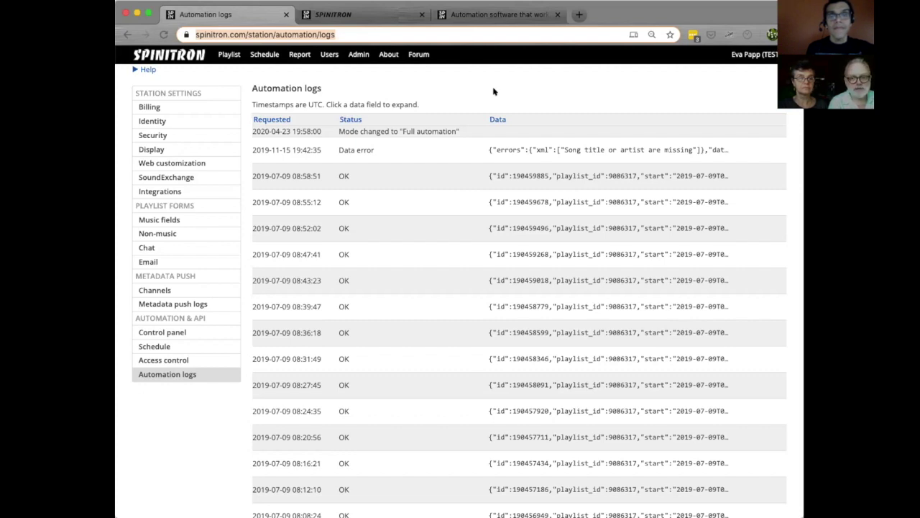
Step: Set the WideOrbit automation control panel to Live assist mode, then return to the forum post
click(198, 330)
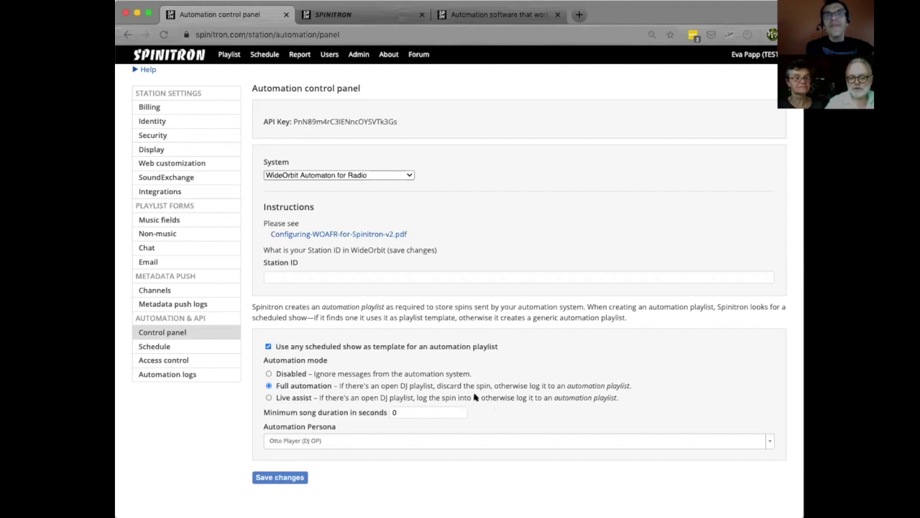
click(268, 398)
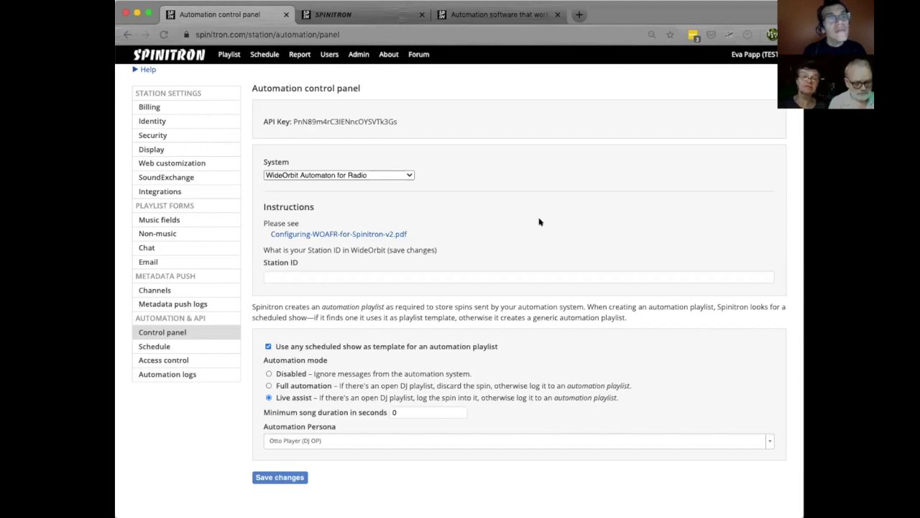
click(510, 14)
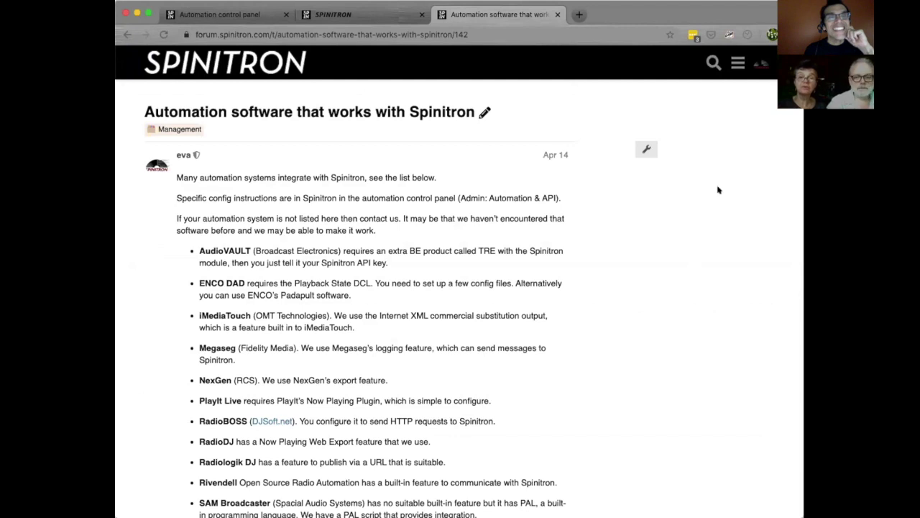
Step: From the latest topics list, open the 'Patrick Mystery - Lion - shows up randomly in playlists' thread
click(288, 63)
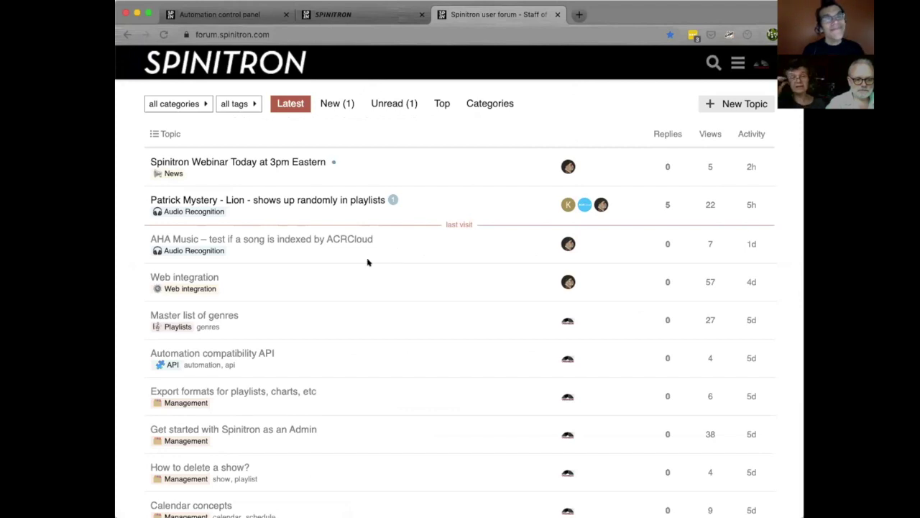
click(307, 199)
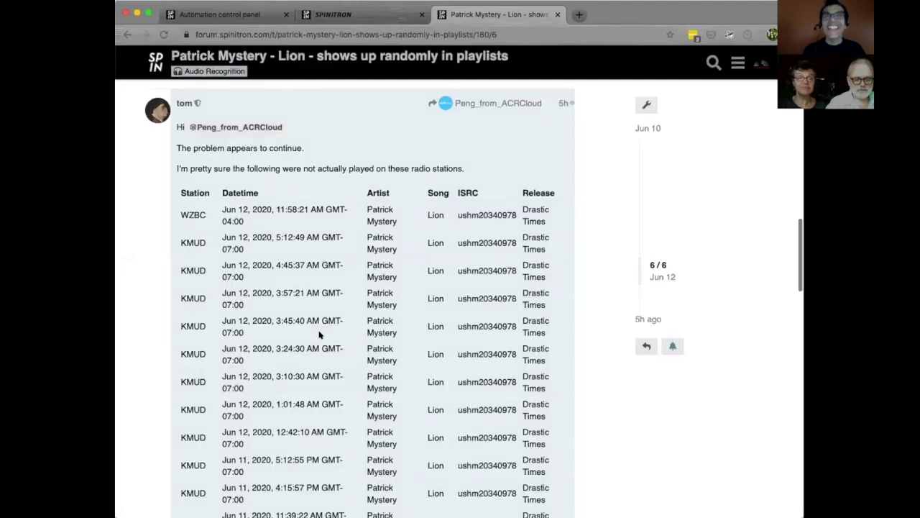
scroll(320, 334, up, 5)
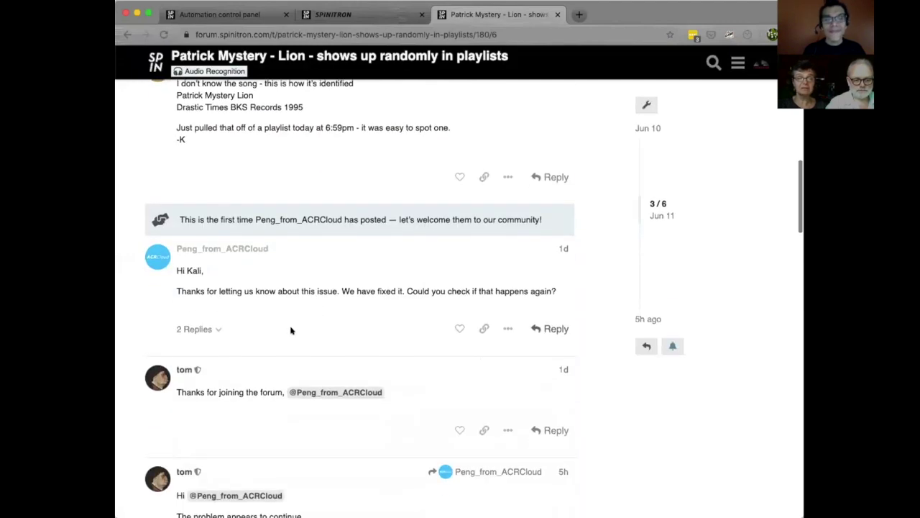
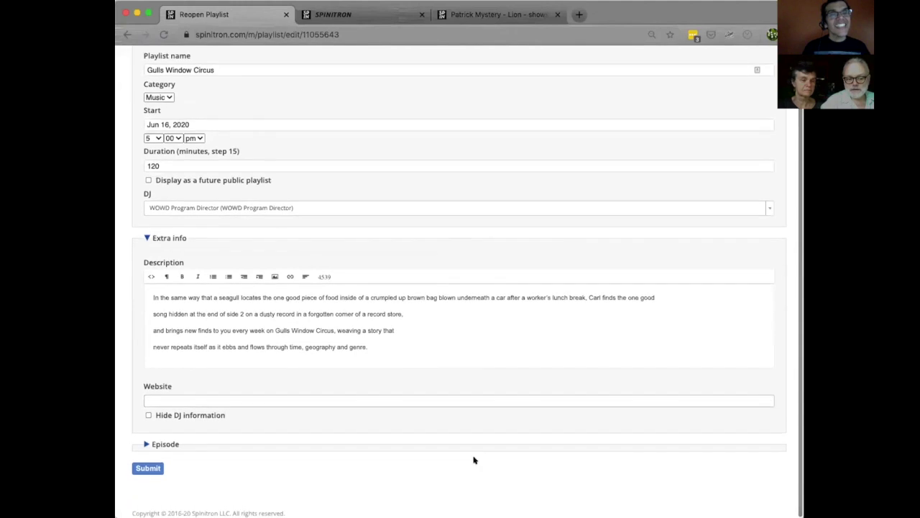
scroll(473, 460, down, 2)
Step: Reopen the Gulls Window Circus playlist, review its spins, then go to the Playlists browse page
click(150, 468)
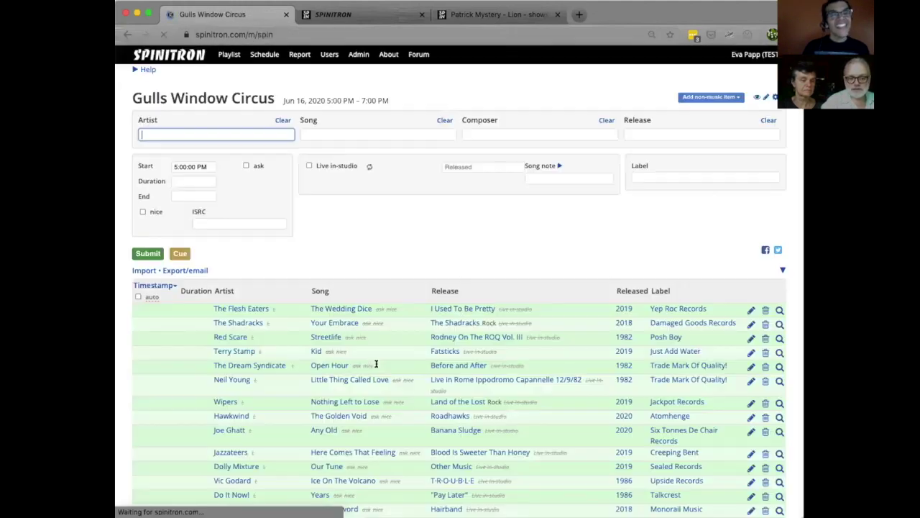
scroll(422, 235, down, 5)
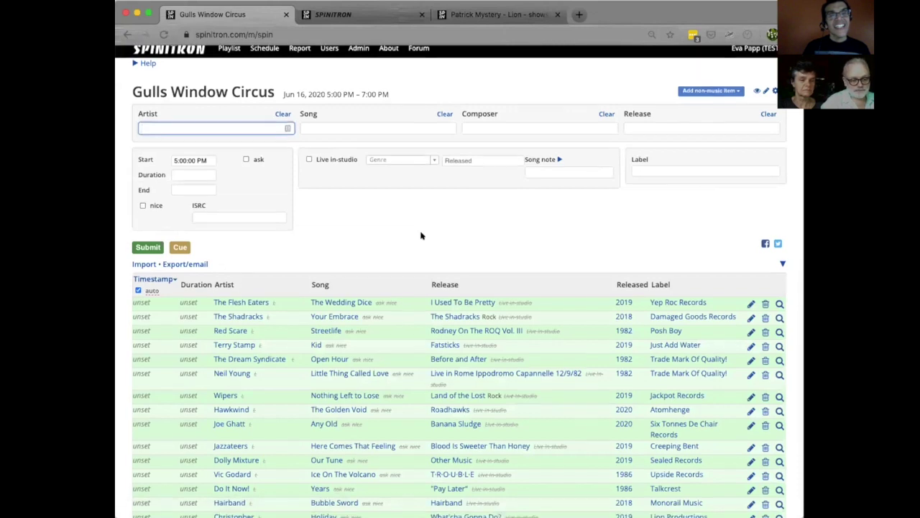
scroll(422, 233, down, 1)
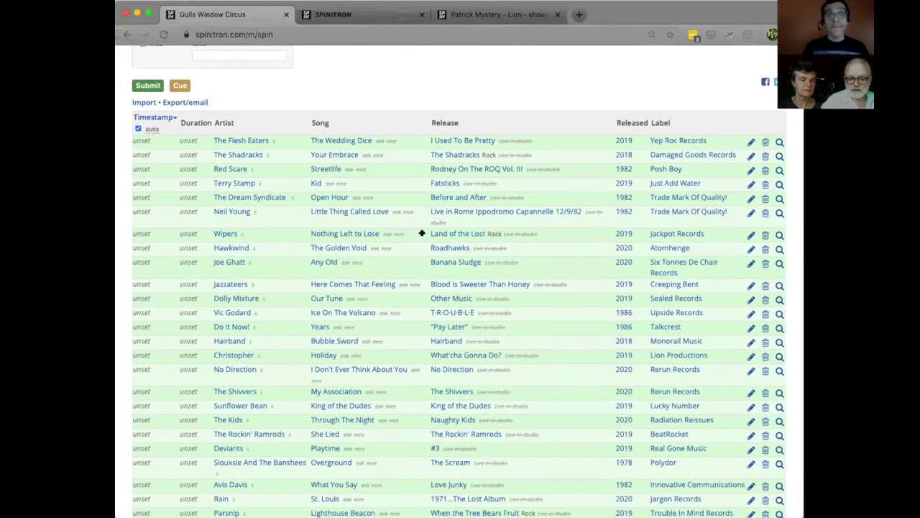
scroll(422, 233, up, 5)
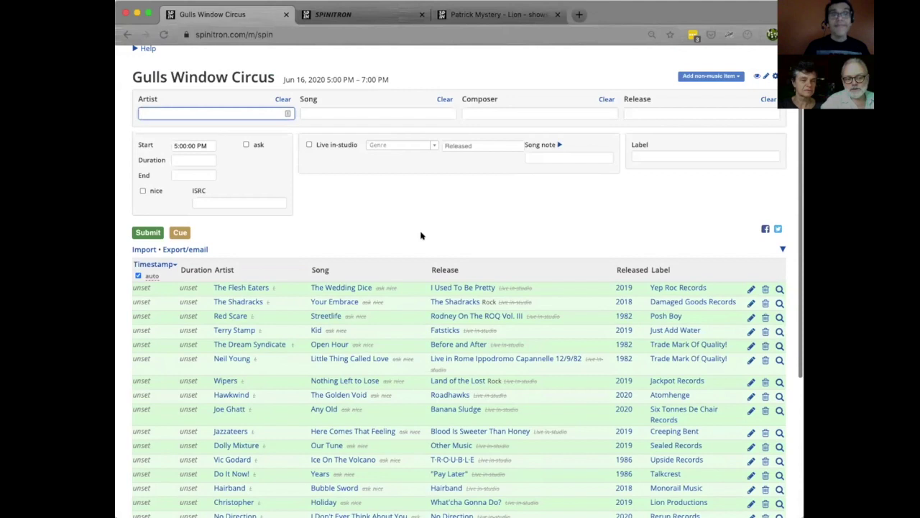
scroll(422, 233, down, 5)
scroll(421, 232, up, 6)
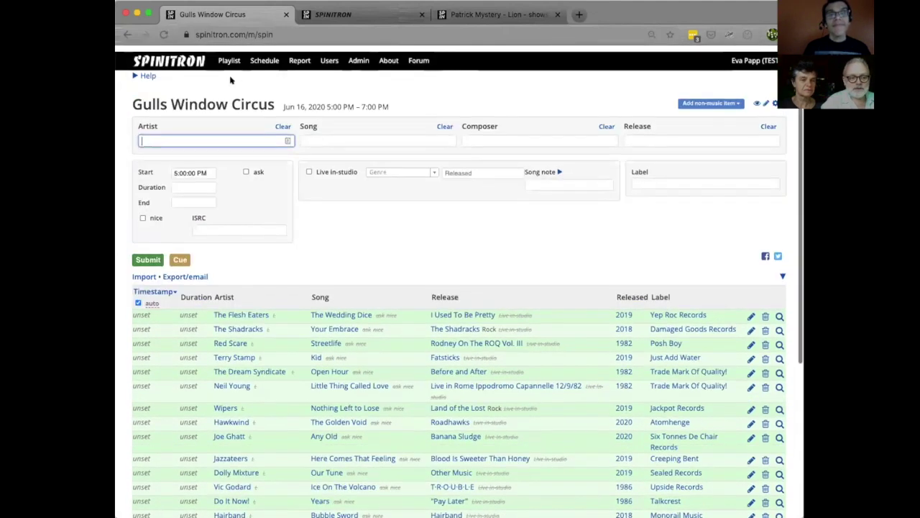
click(228, 56)
Step: Reopen the Maura Dot Com Slash WZBC playlist from the Playlists list
click(227, 82)
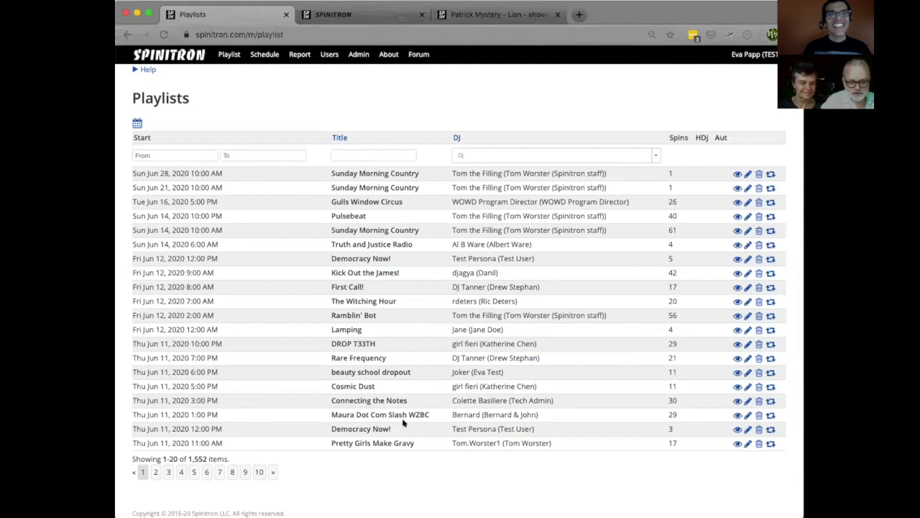
click(747, 415)
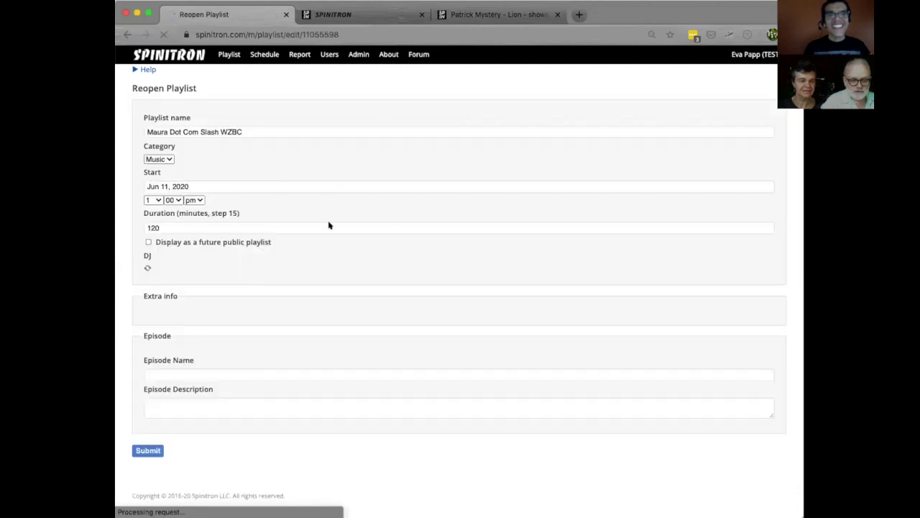
click(147, 481)
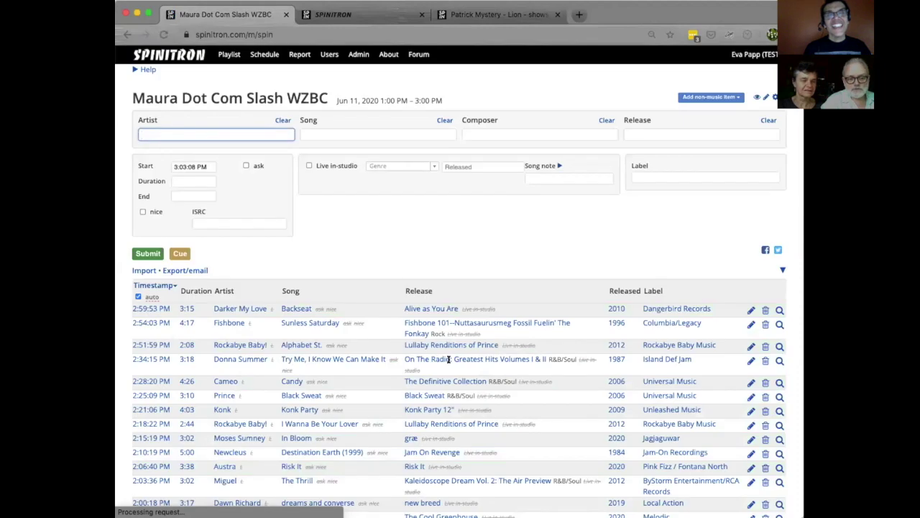
Step: Start editing the 2:21:06 PM spin's timestamp, cancel it, and open the spin form options
scroll(448, 359, down, 3)
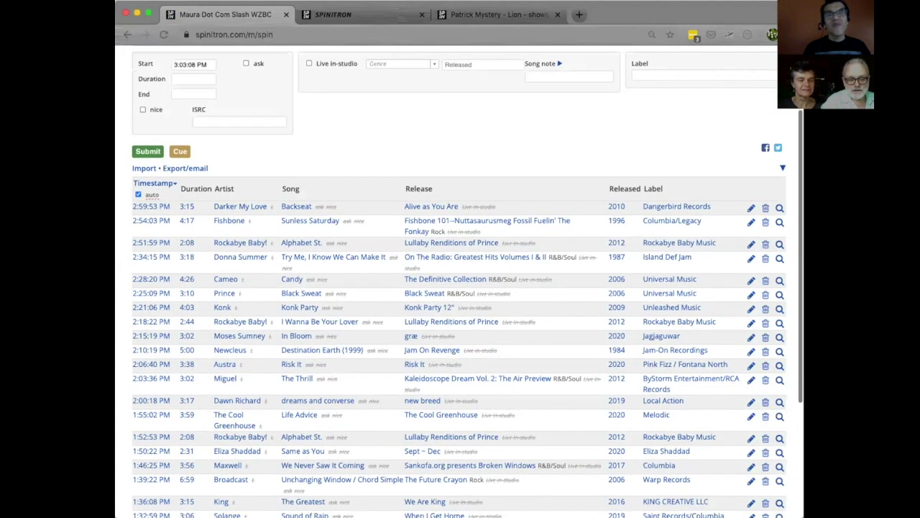
scroll(143, 244, down, 2)
click(146, 242)
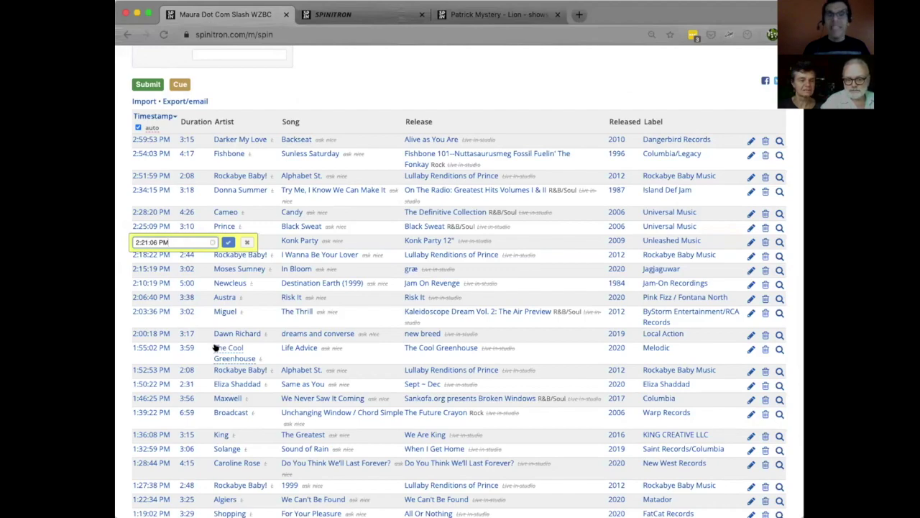
click(311, 96)
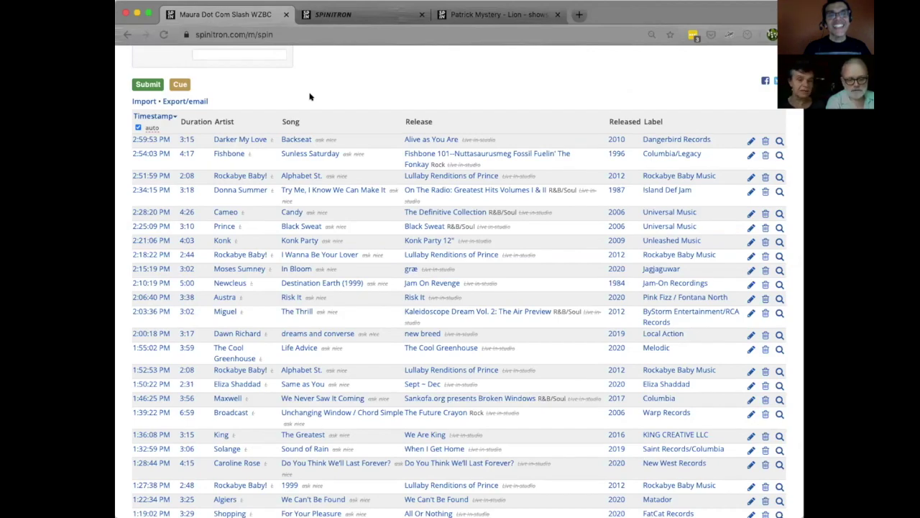
scroll(310, 97, up, 5)
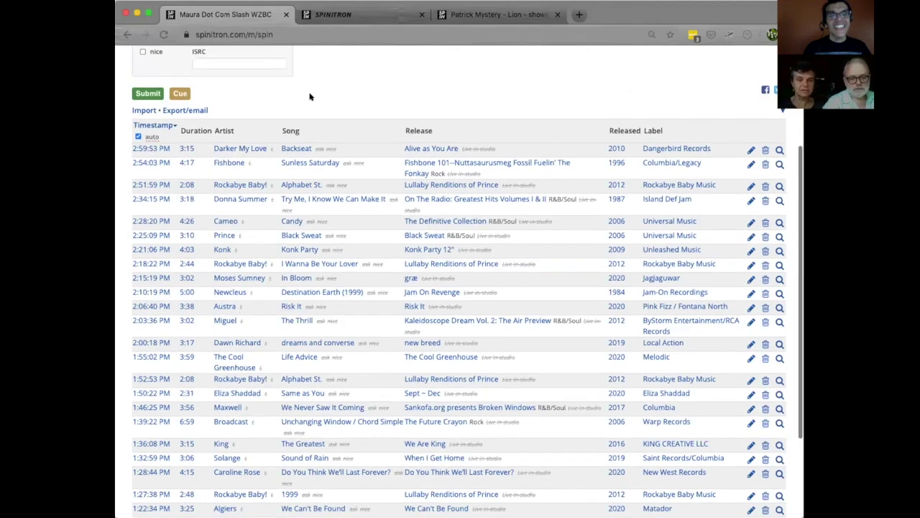
scroll(449, 108, up, 1)
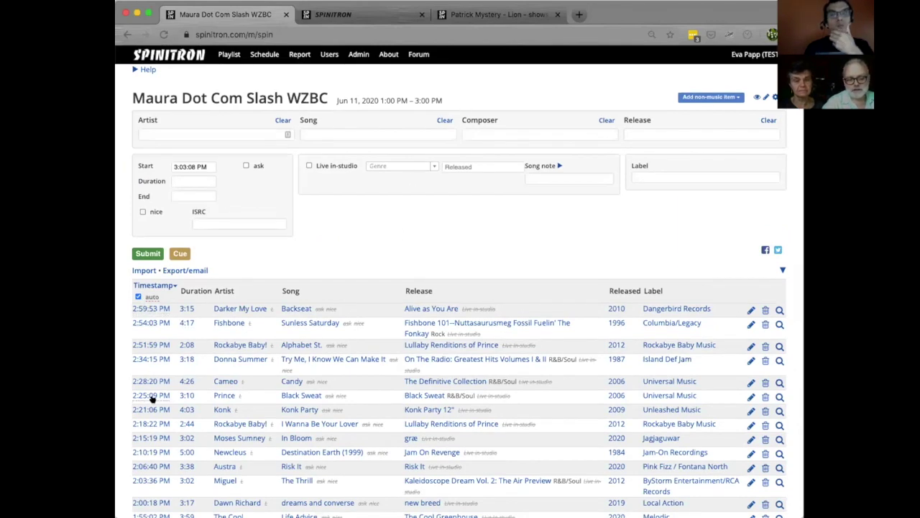
click(772, 97)
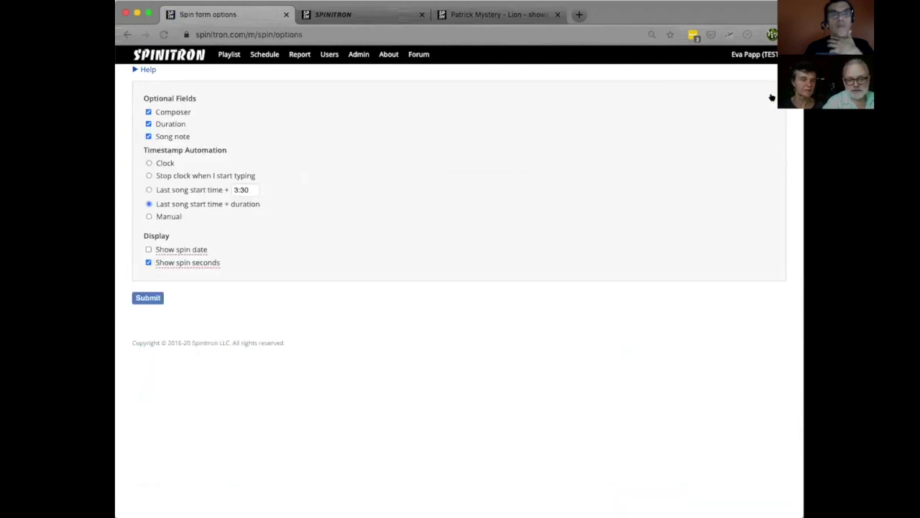
Step: Toggle Show spin seconds off and back on, then save the spin form options
click(181, 263)
click(181, 262)
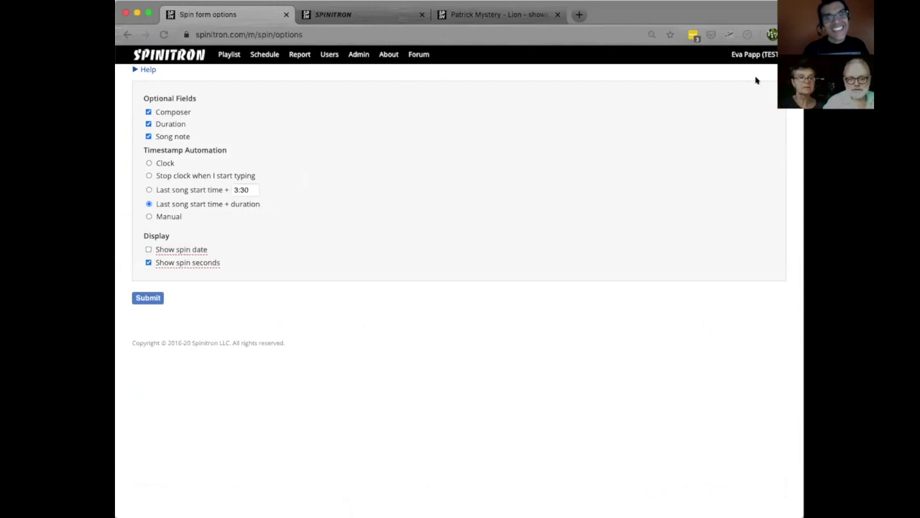
click(140, 300)
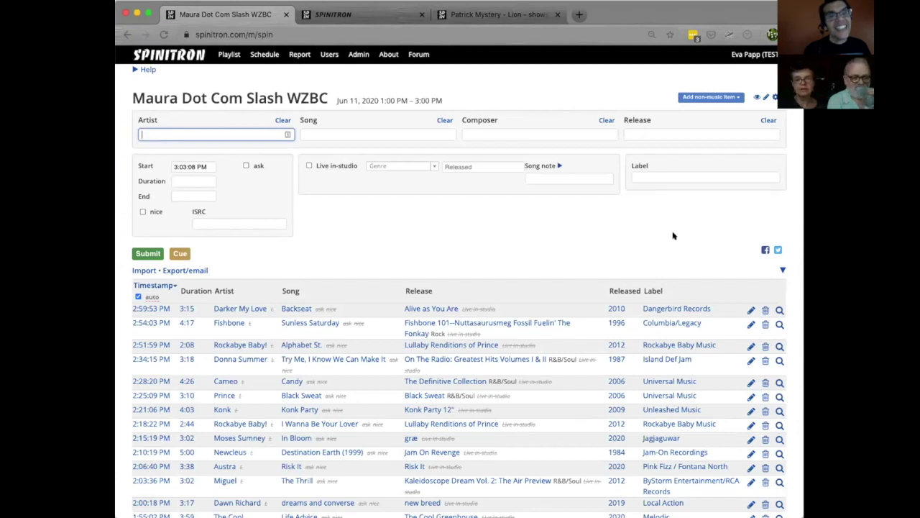
Step: Reopen the spin form options from the gear icon on the WZBC playlist page
click(775, 98)
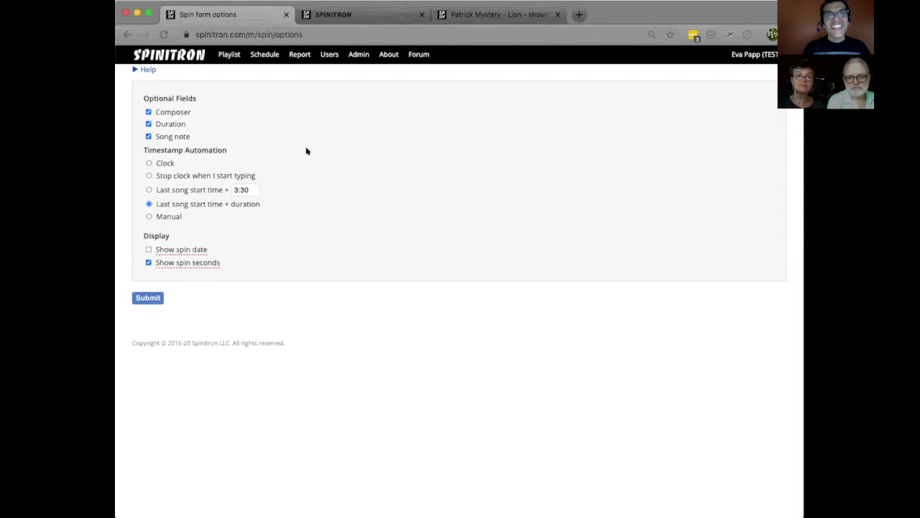
Step: Submit the spin form options unchanged, landing on the WZBC playlist with next start 3:03:08 PM
click(147, 298)
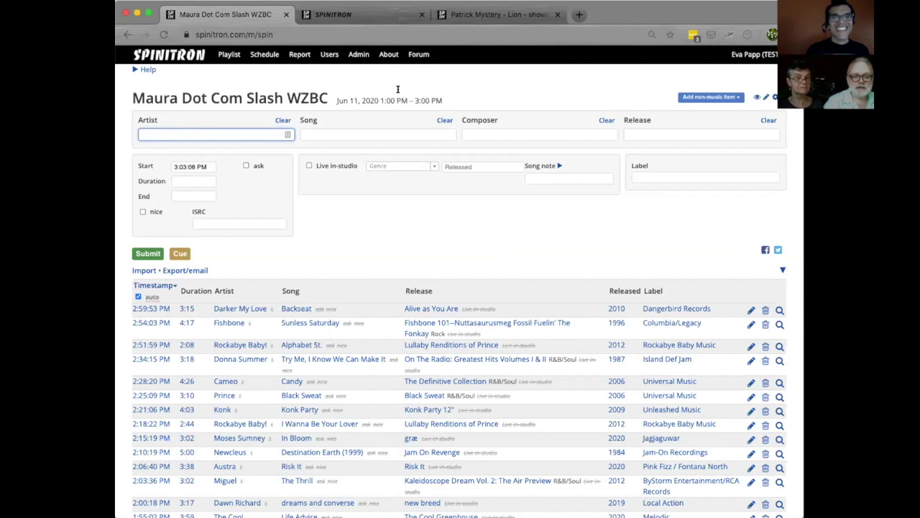
click(343, 22)
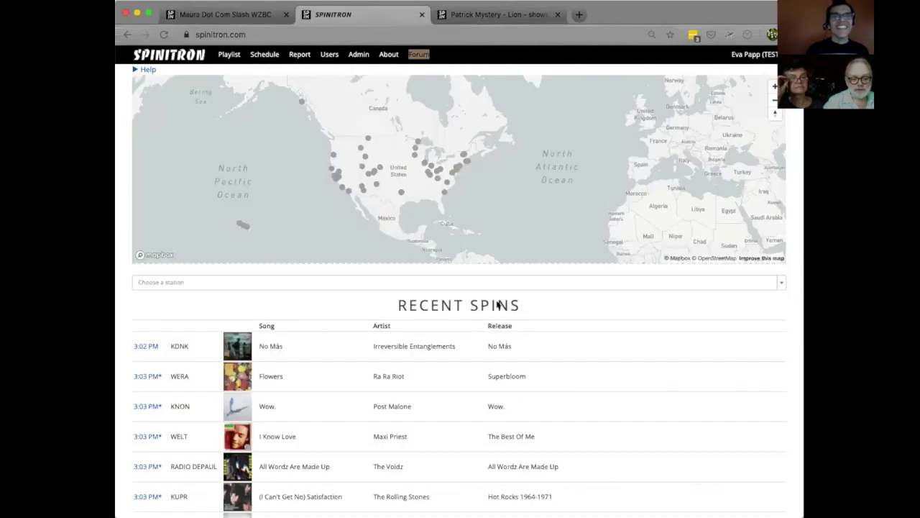
click(145, 376)
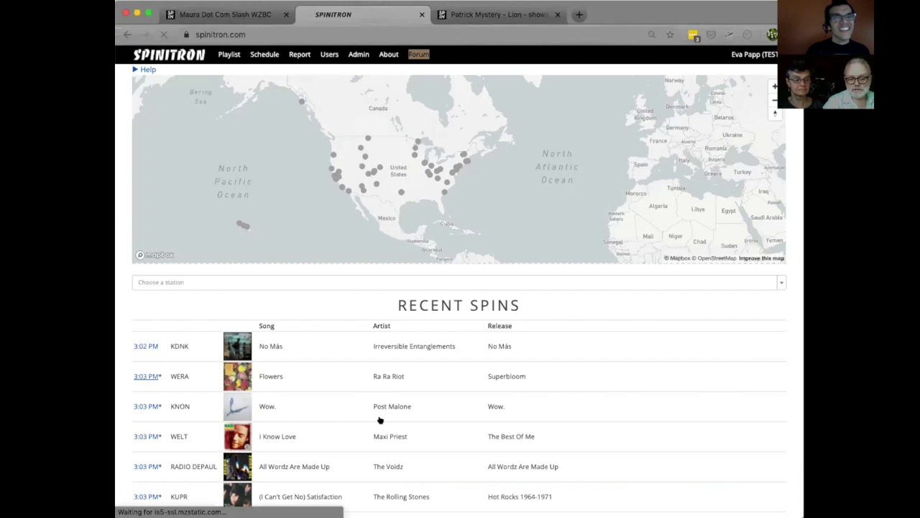
scroll(382, 418, down, 2)
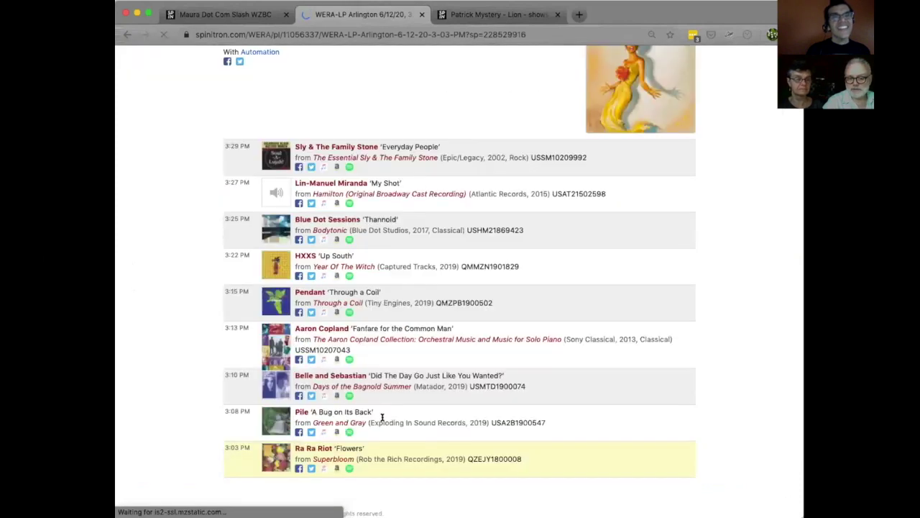
scroll(381, 418, up, 2)
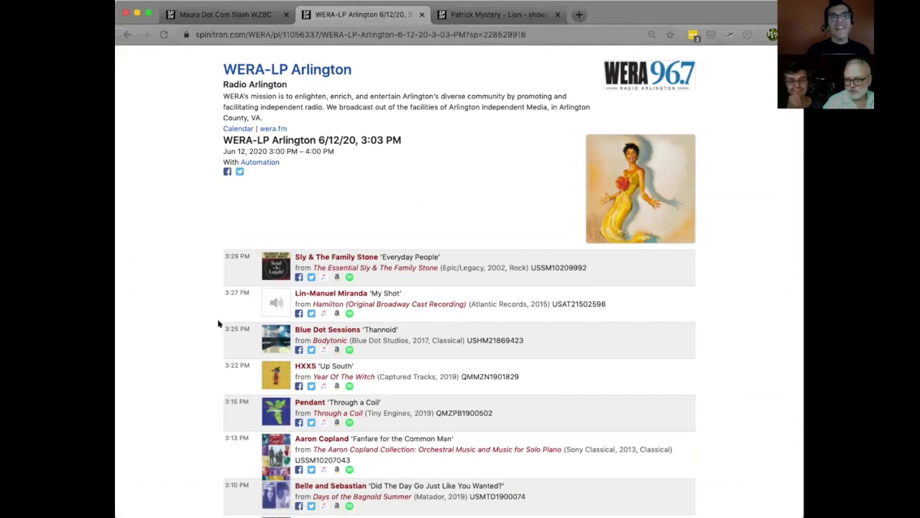
scroll(219, 324, down, 3)
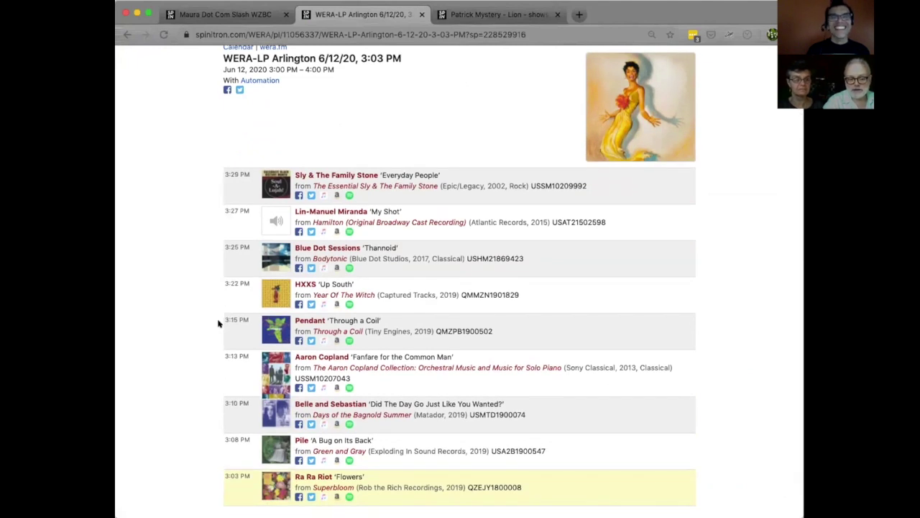
scroll(219, 324, up, 2)
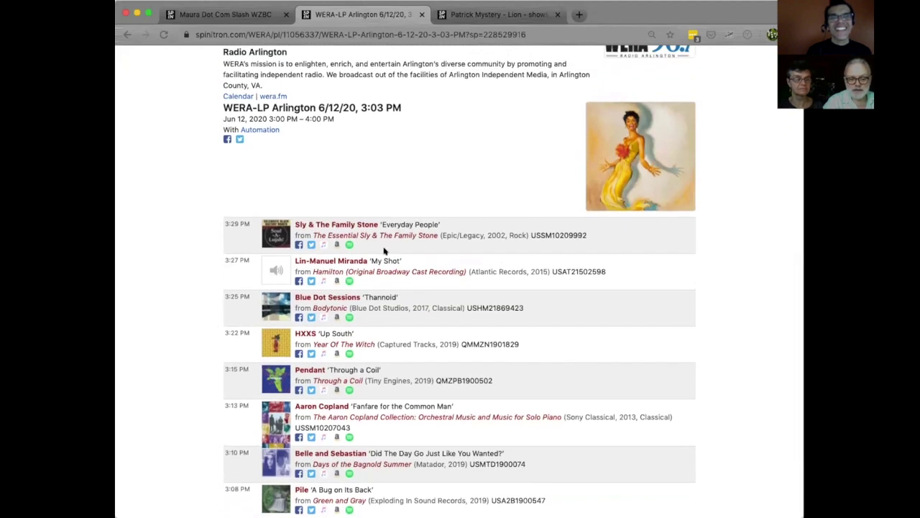
mouse_move(271, 231)
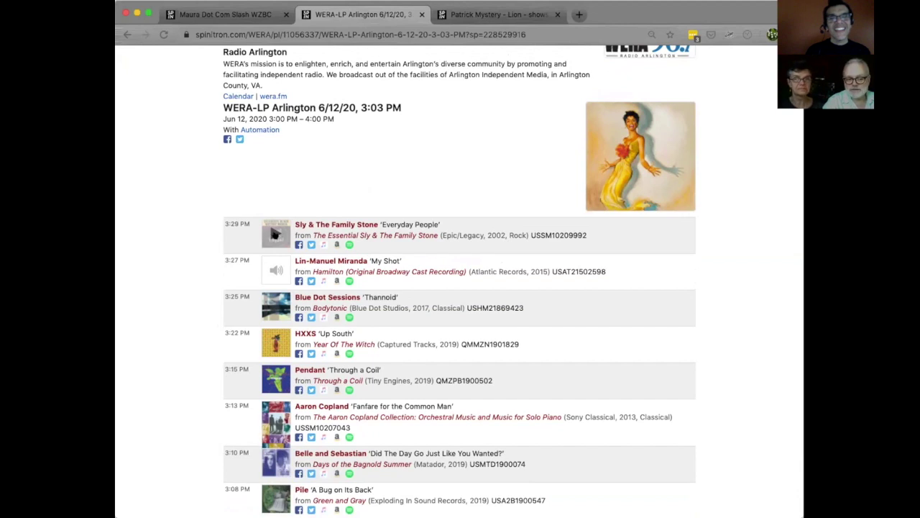
Step: Go back to the spinitron.com home page showing the station map and Recent Spins
scroll(138, 248, up, 1)
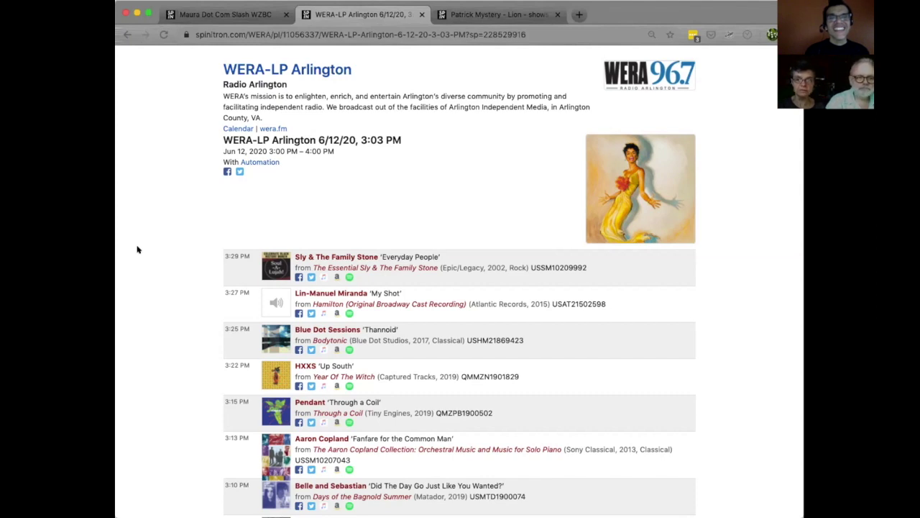
click(127, 37)
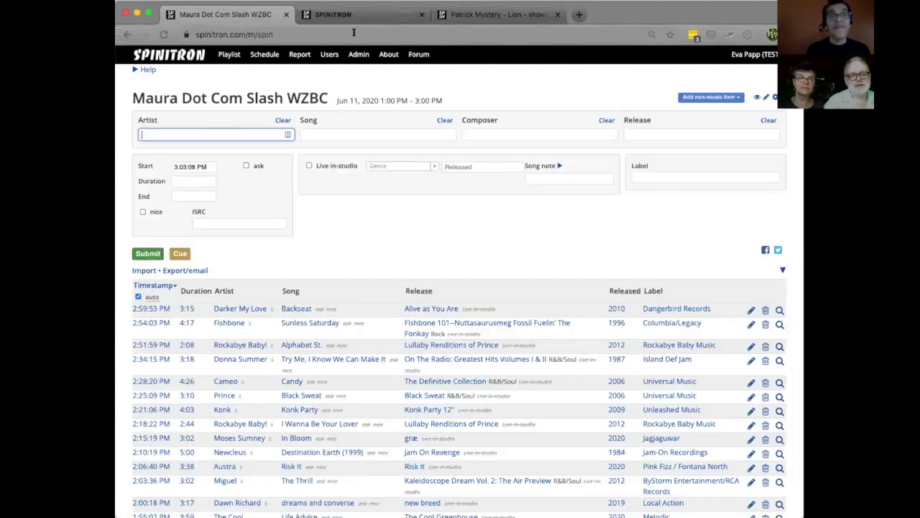
click(270, 13)
click(354, 22)
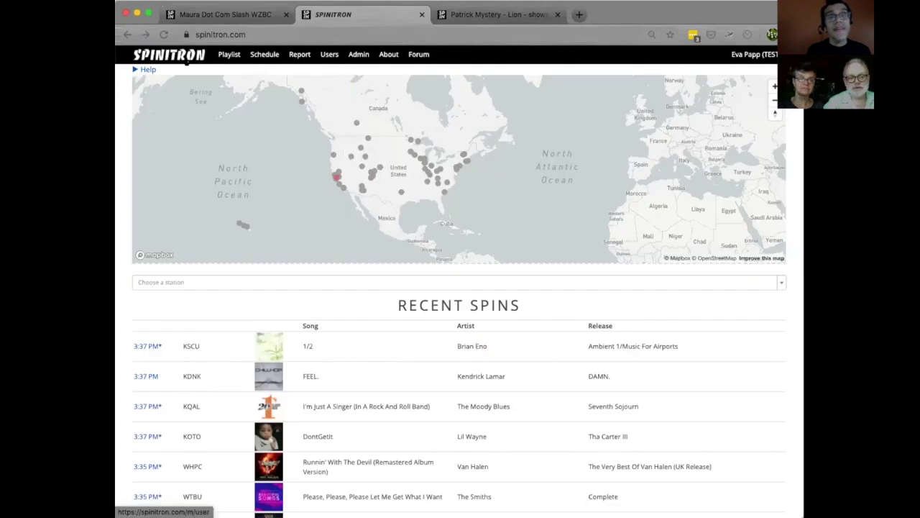
Step: Open KDNK's Deep Breakfast playlist via the 3:37 PM Recent Spins link and scroll through it
click(151, 377)
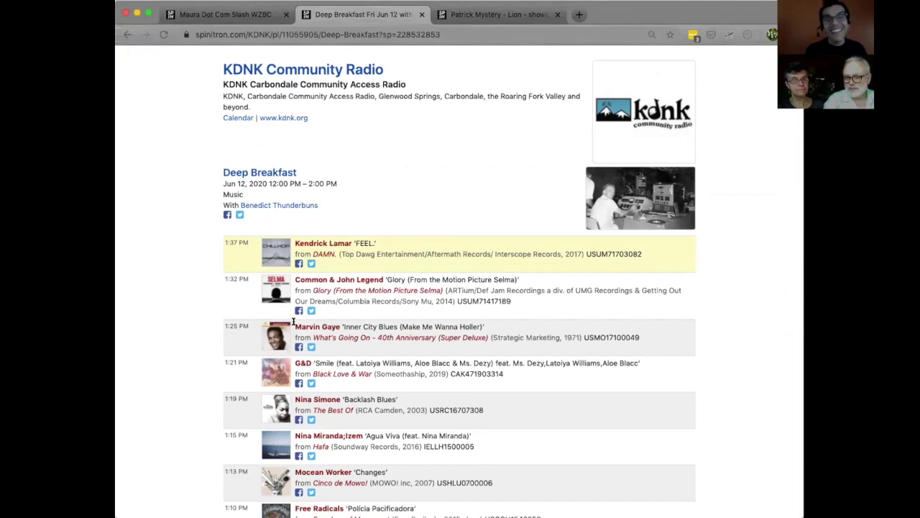
scroll(176, 395, up, 2)
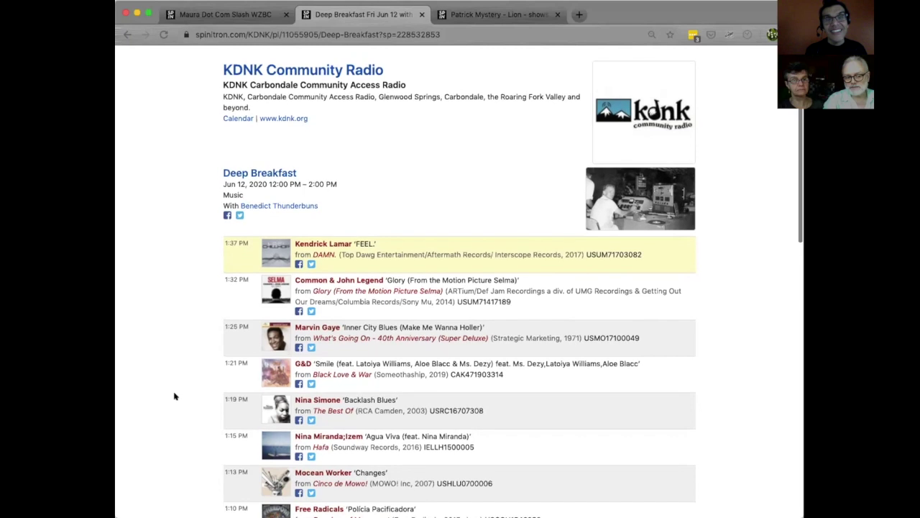
scroll(174, 396, down, 1)
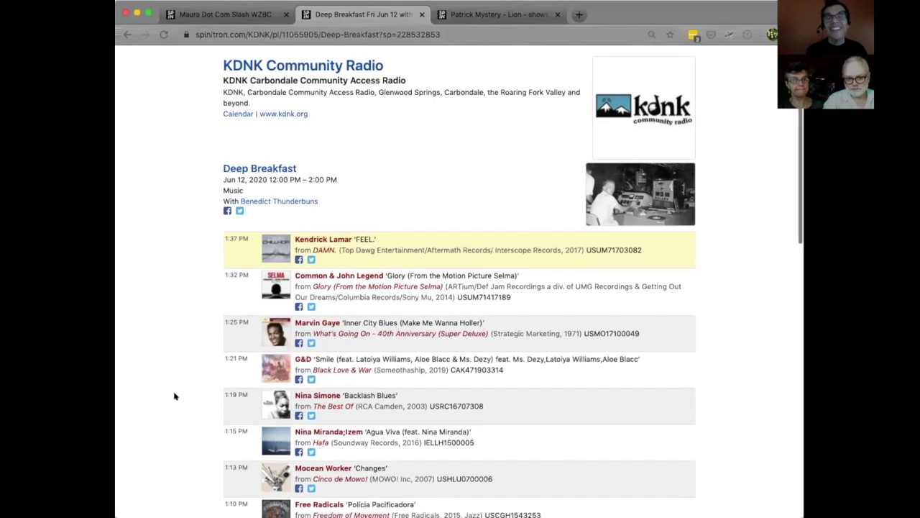
scroll(174, 396, down, 10)
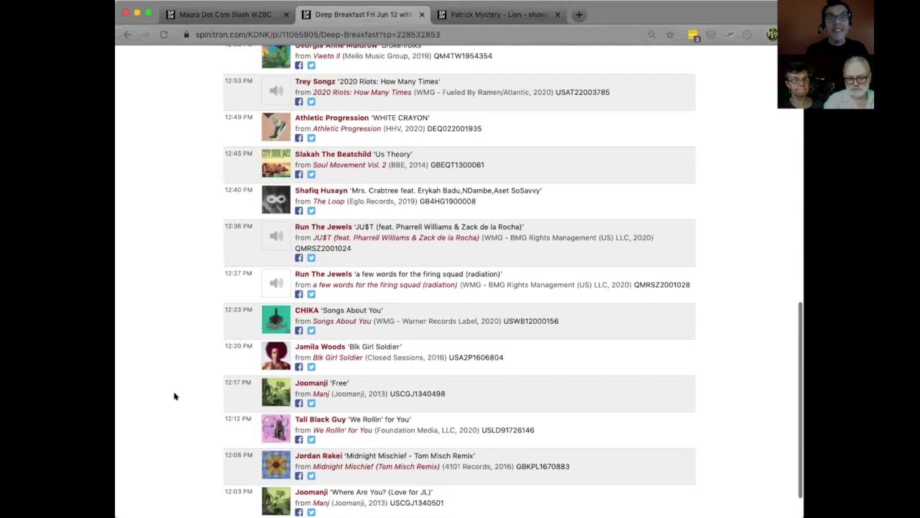
scroll(174, 395, up, 15)
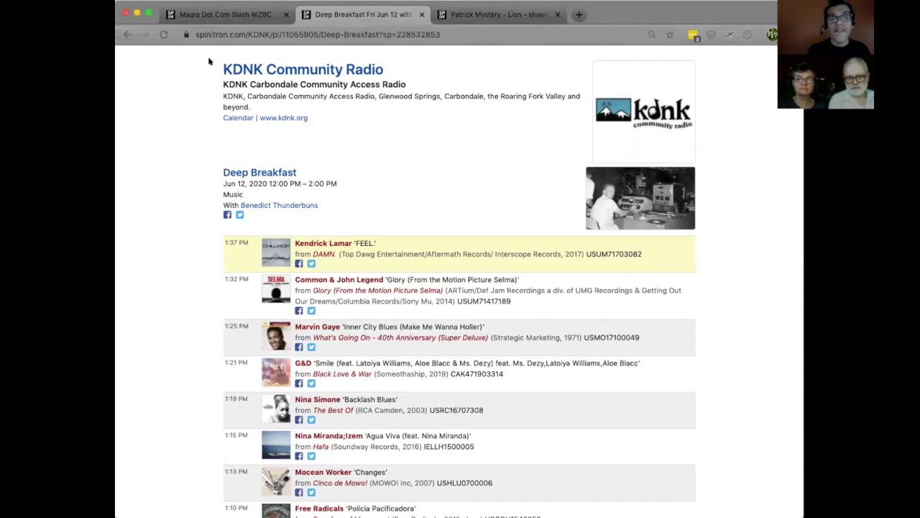
Step: Open Wednesday's Conspiracy Theory and Practice show from the weekly calendar for editing and inspect its automation setting
click(237, 10)
click(267, 55)
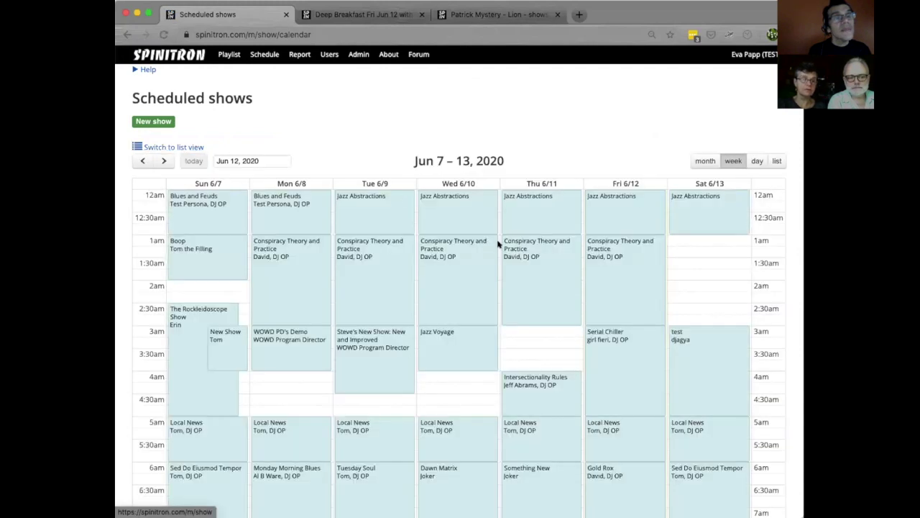
click(455, 294)
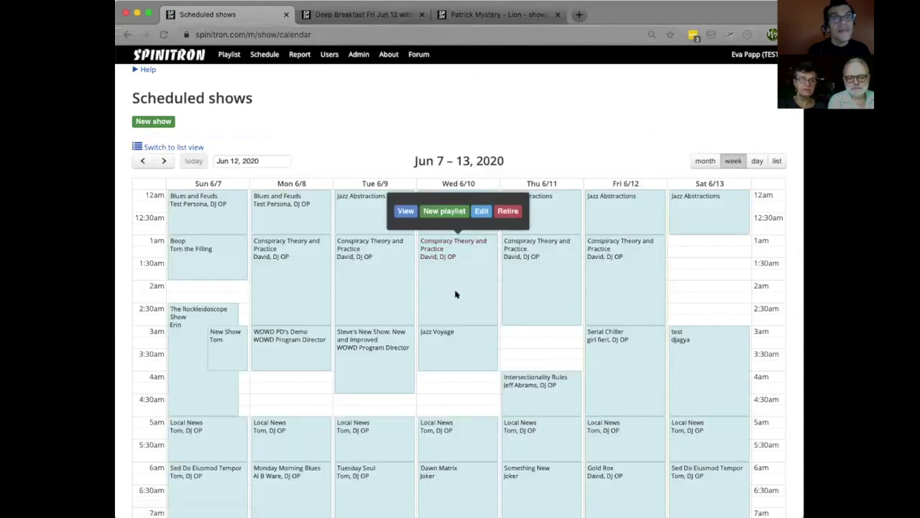
click(481, 210)
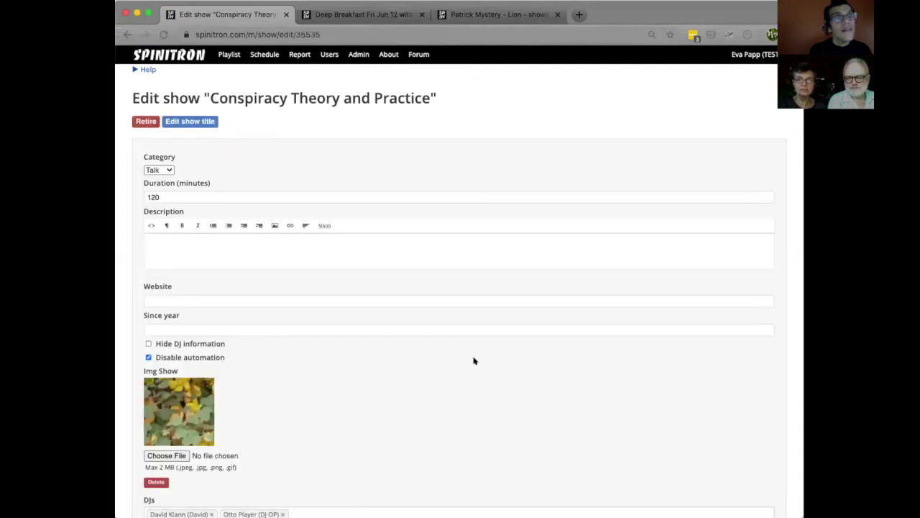
scroll(471, 356, down, 3)
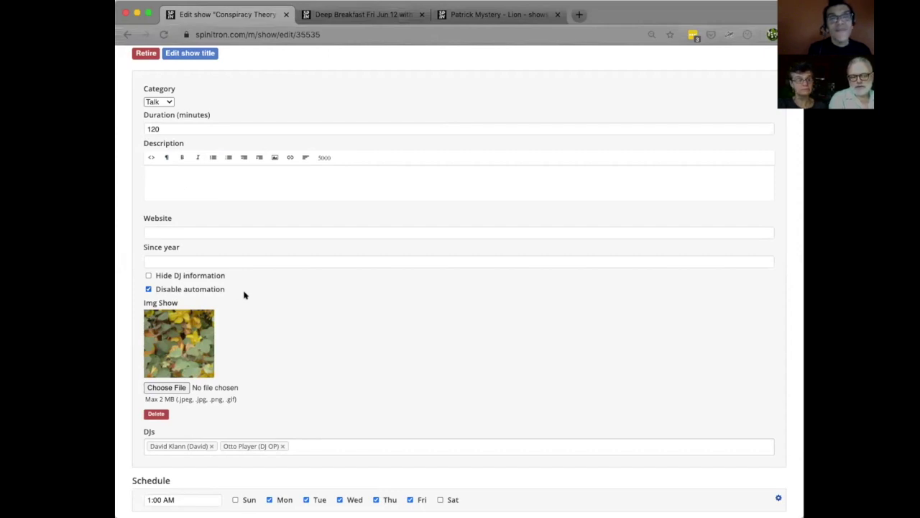
double_click(212, 287)
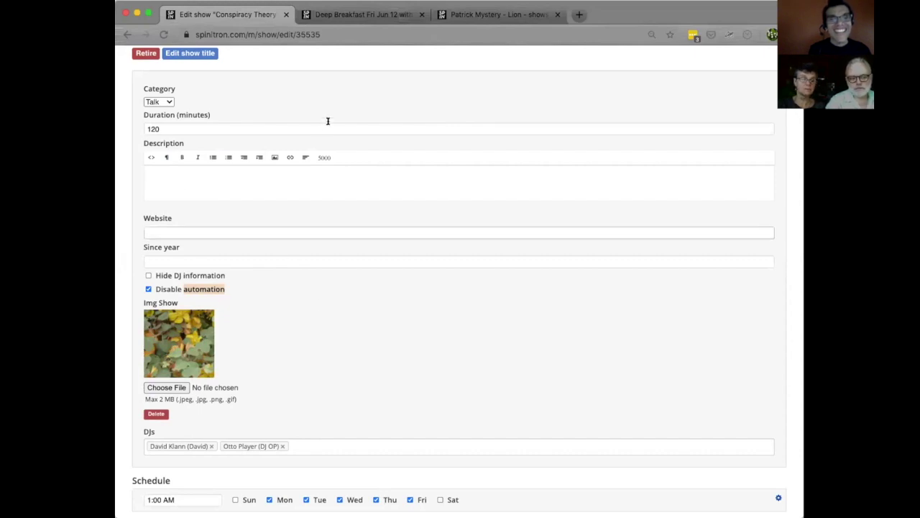
scroll(335, 119, up, 2)
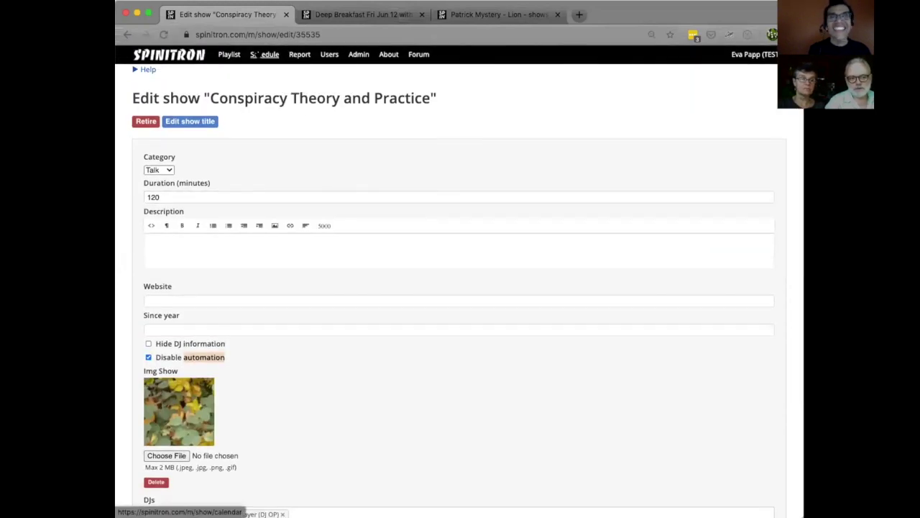
Step: Reopen the Conspiracy Theory and Practice edit page from the calendar and open the Playlist menu
click(255, 55)
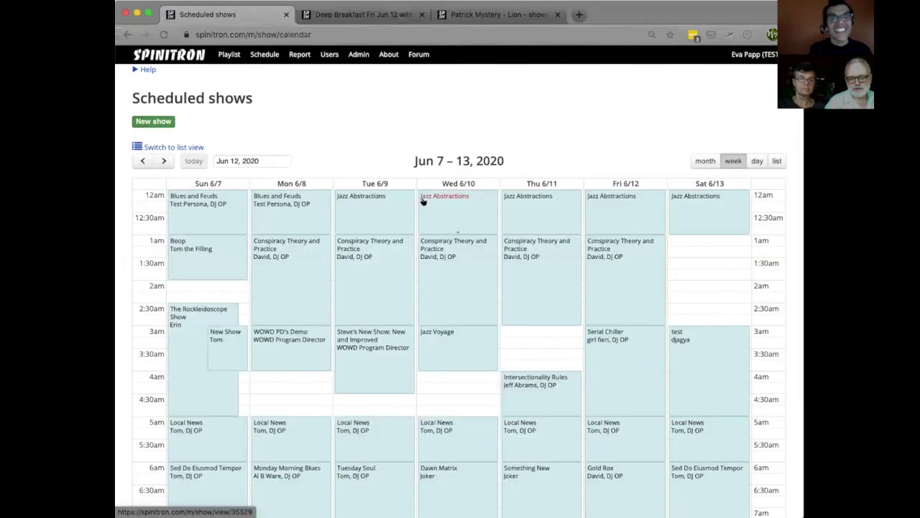
click(430, 250)
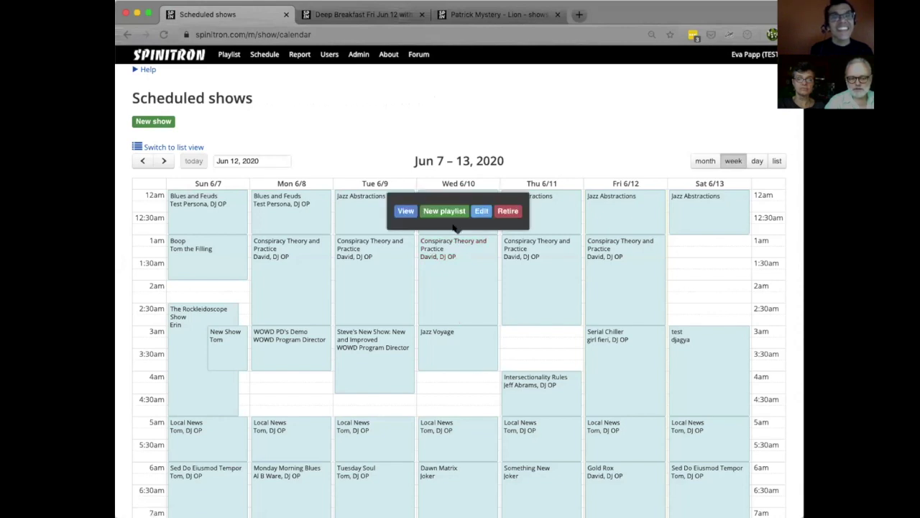
click(482, 210)
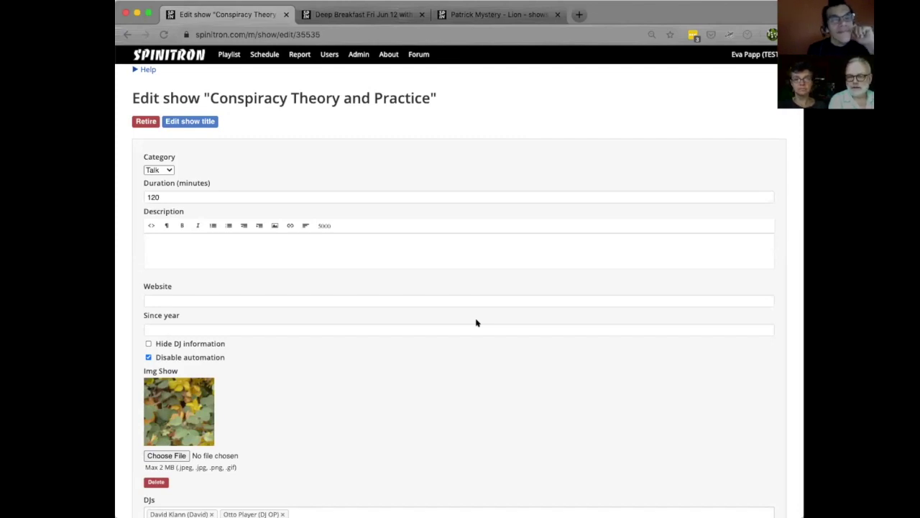
scroll(476, 323, down, 3)
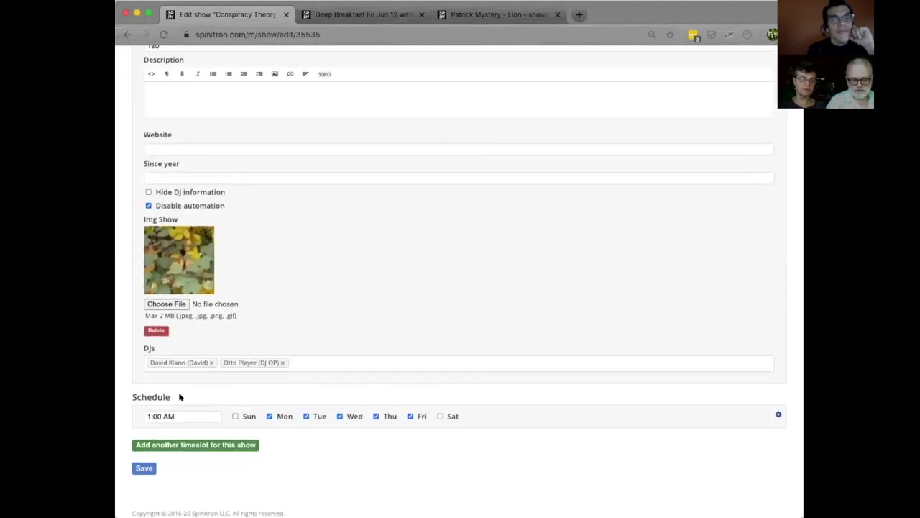
scroll(360, 420, up, 3)
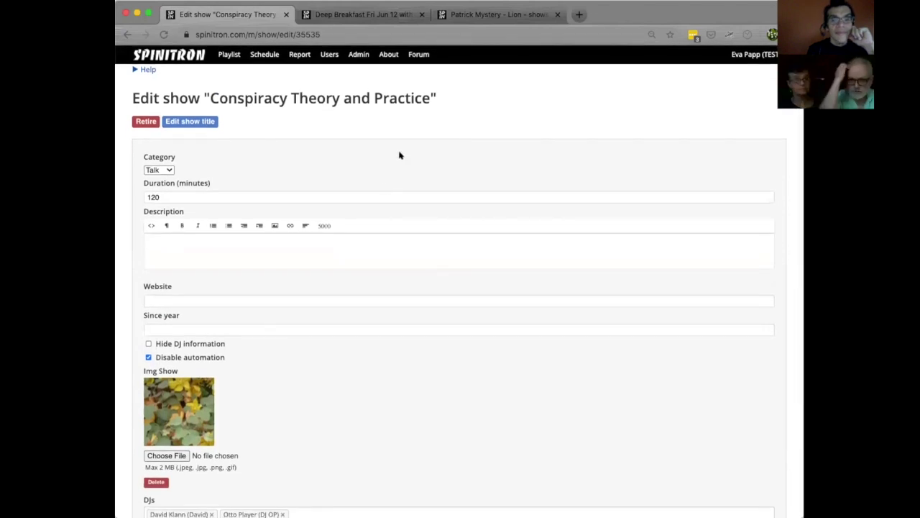
click(228, 55)
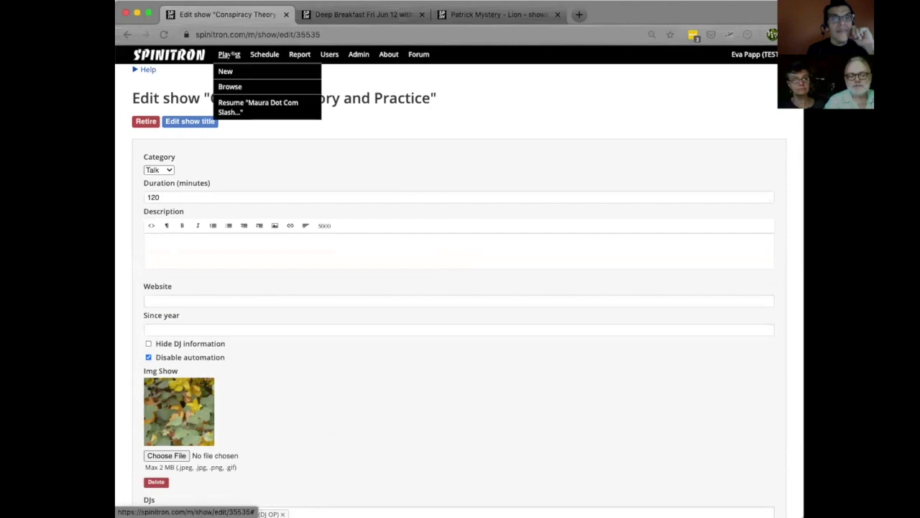
Step: Browse all playlists, reopen the Playlist menu, then switch to the Deep Breakfast tab
click(230, 87)
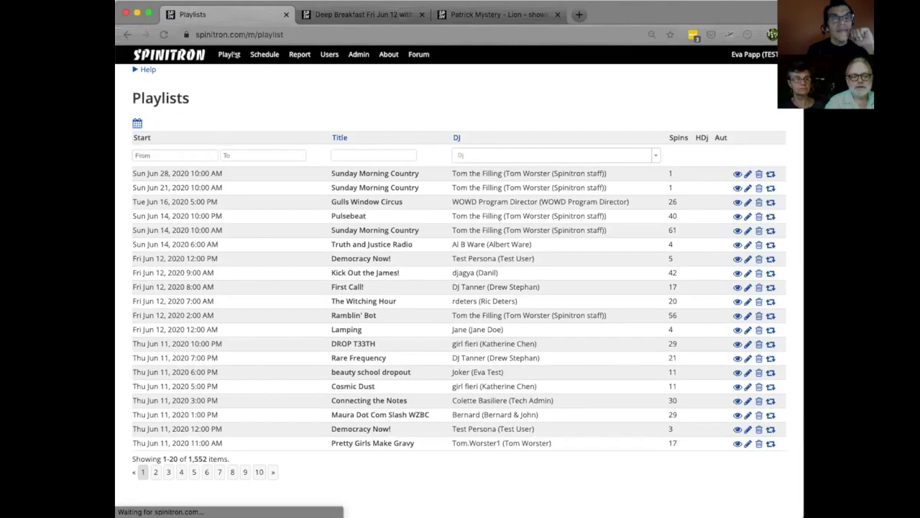
click(227, 61)
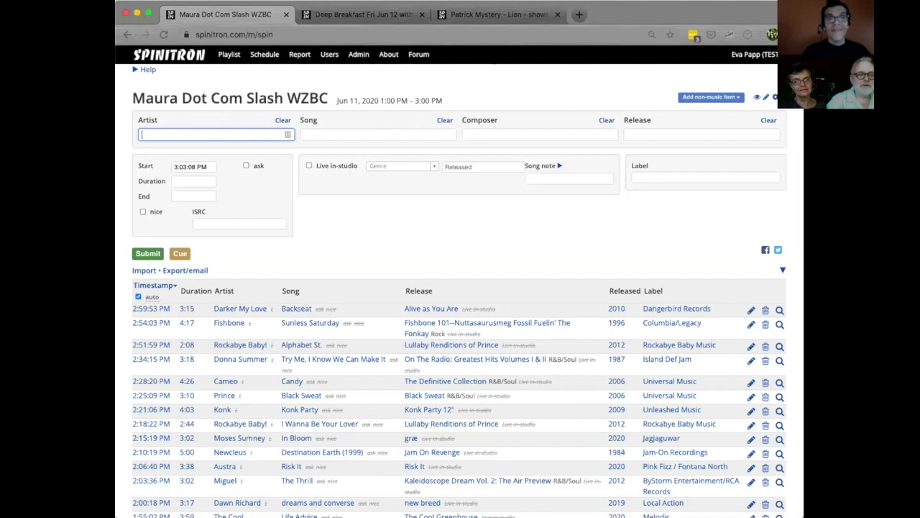
key(ctrl+Tab)
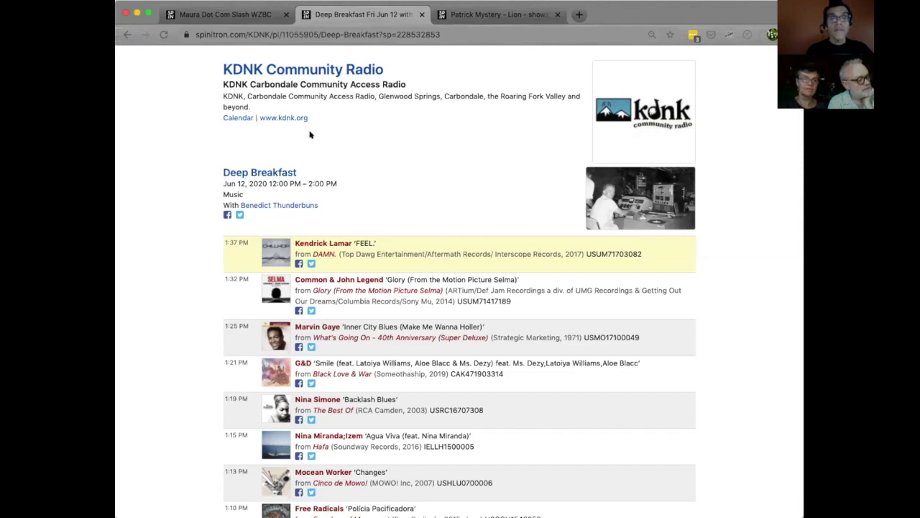
Step: Load spinitron.com/TEST in the Deep Breakfast tab, then return to the WZBC playlist tab
click(208, 15)
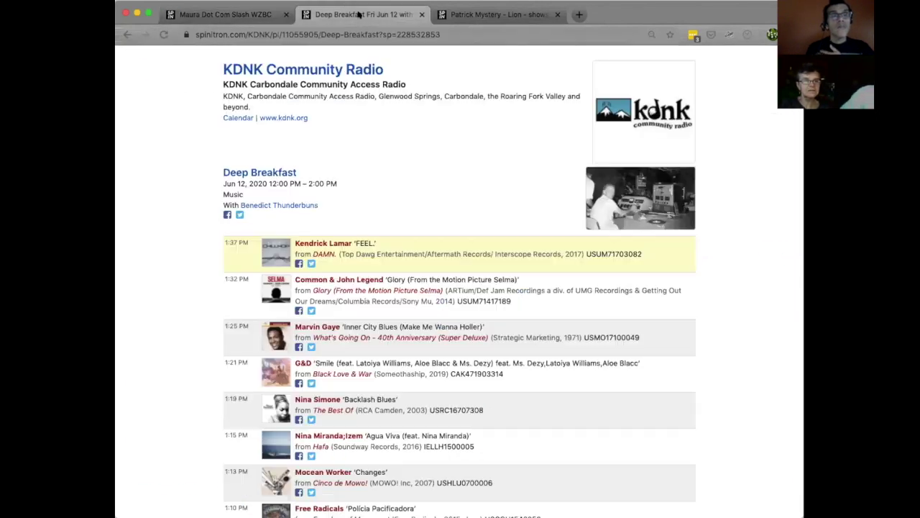
click(359, 15)
click(369, 34)
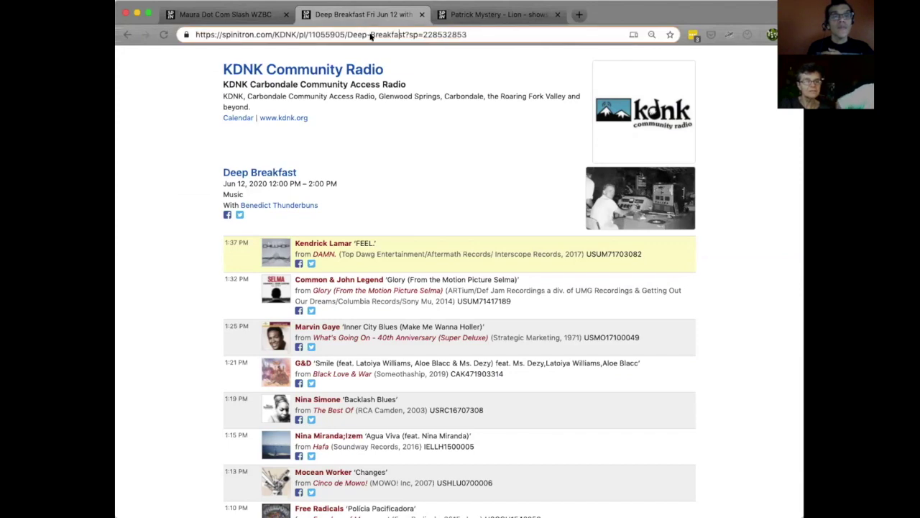
double_click(369, 34)
click(468, 34)
double_click(468, 35)
drag(445, 34, 282, 34)
key(BackSpace)
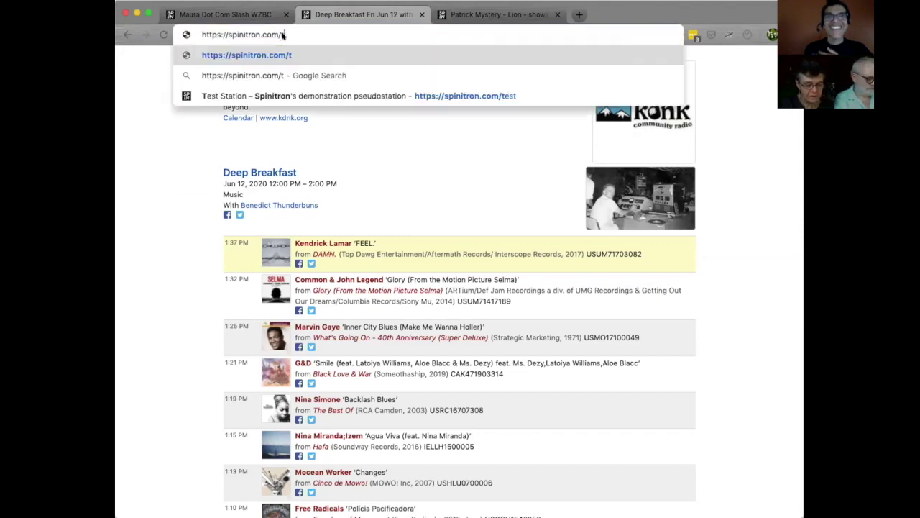
text(TEST)
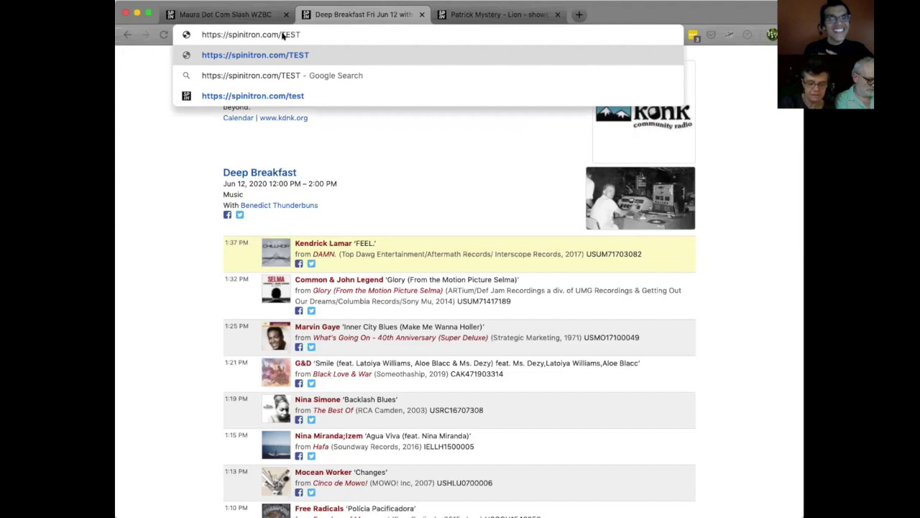
key(Return)
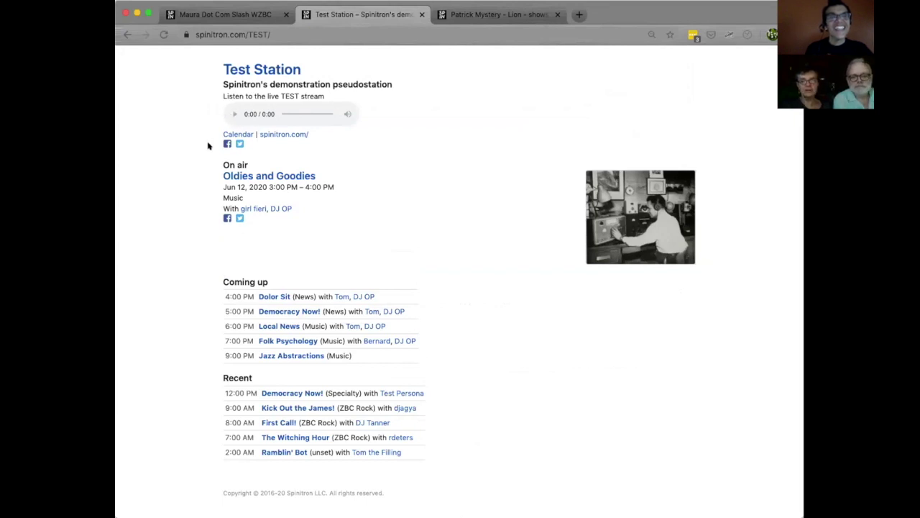
click(245, 22)
Step: Go to Admin > Station settings > Identity to view station TEST's identity details
click(359, 55)
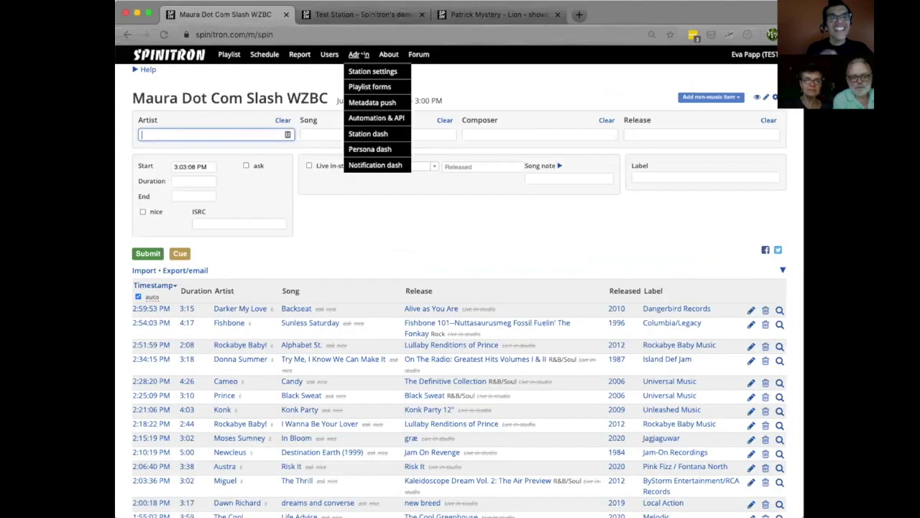
click(367, 72)
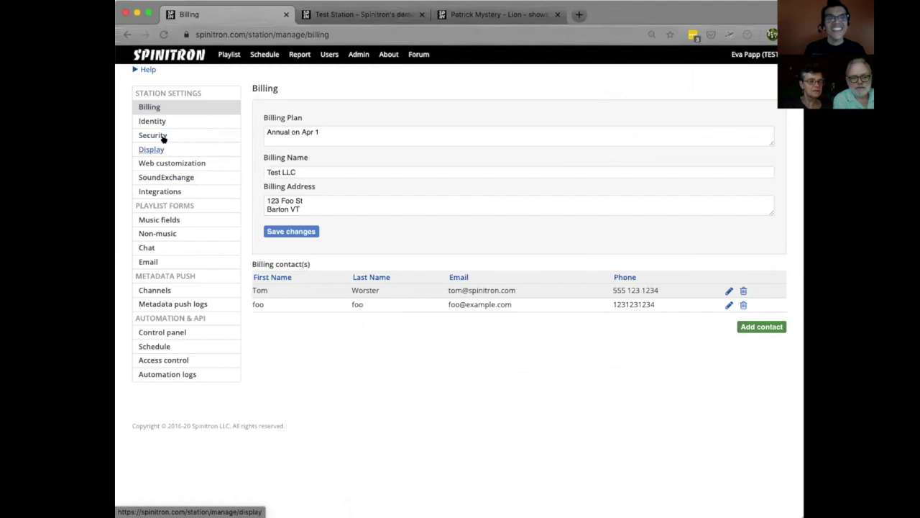
click(159, 122)
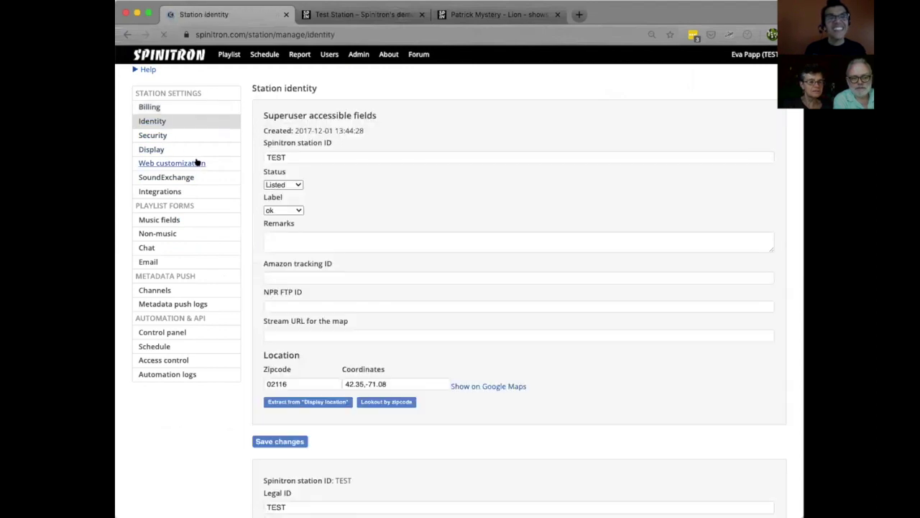
click(354, 14)
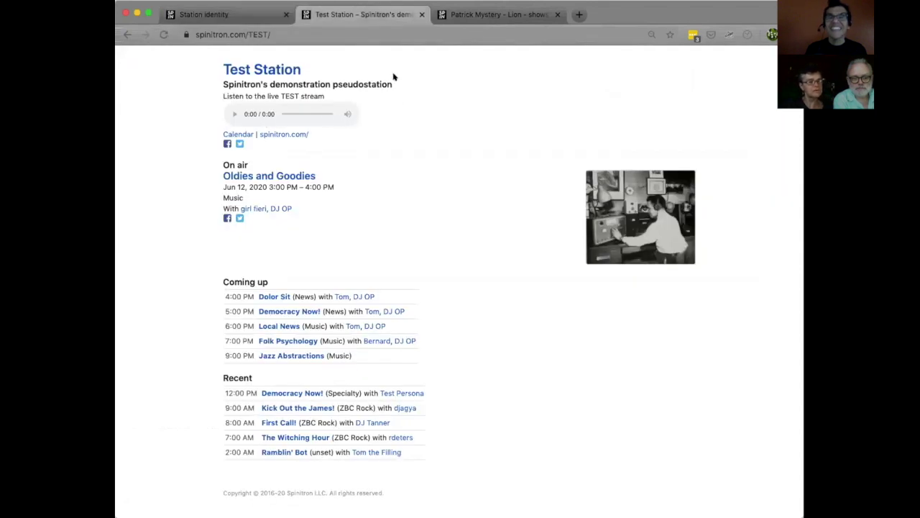
click(245, 15)
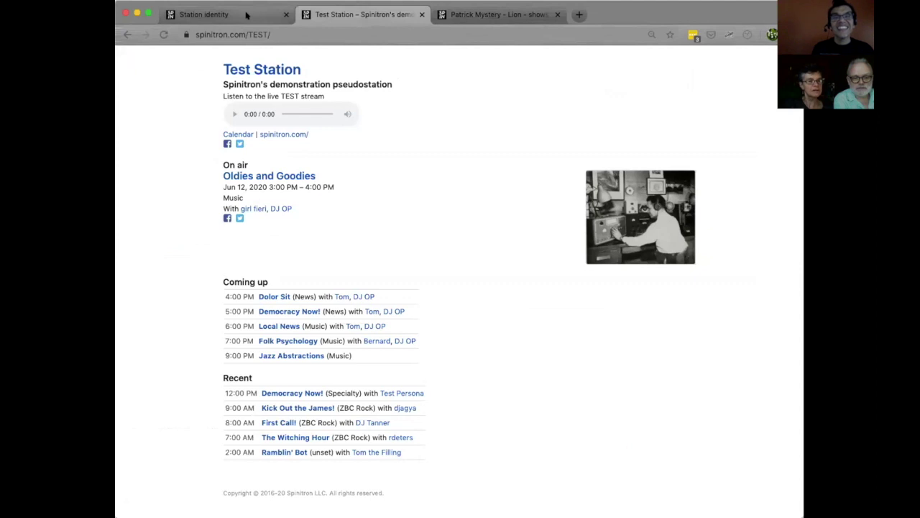
scroll(225, 272, down, 10)
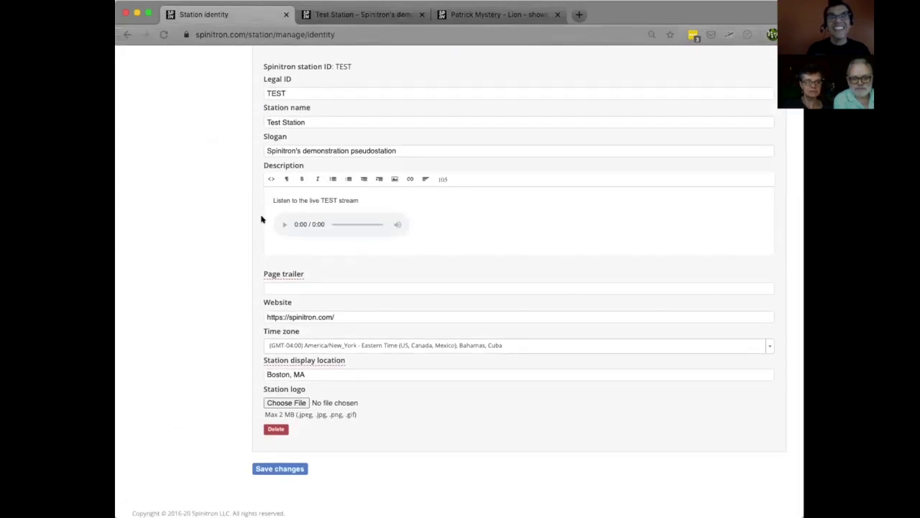
scroll(258, 205, up, 10)
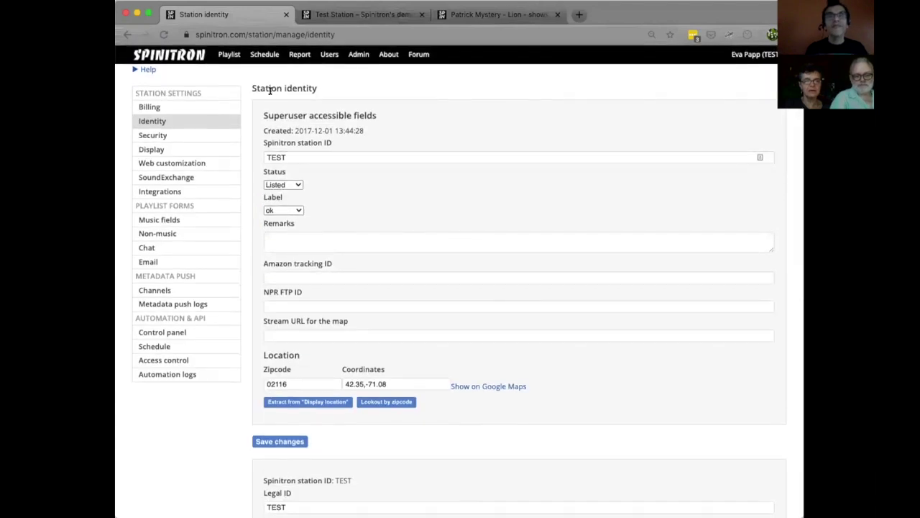
scroll(220, 409, down, 5)
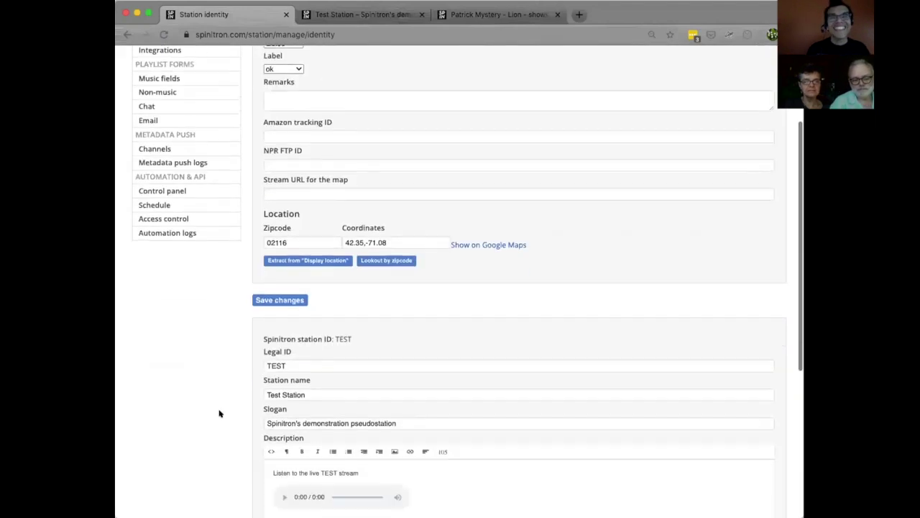
scroll(220, 413, down, 1)
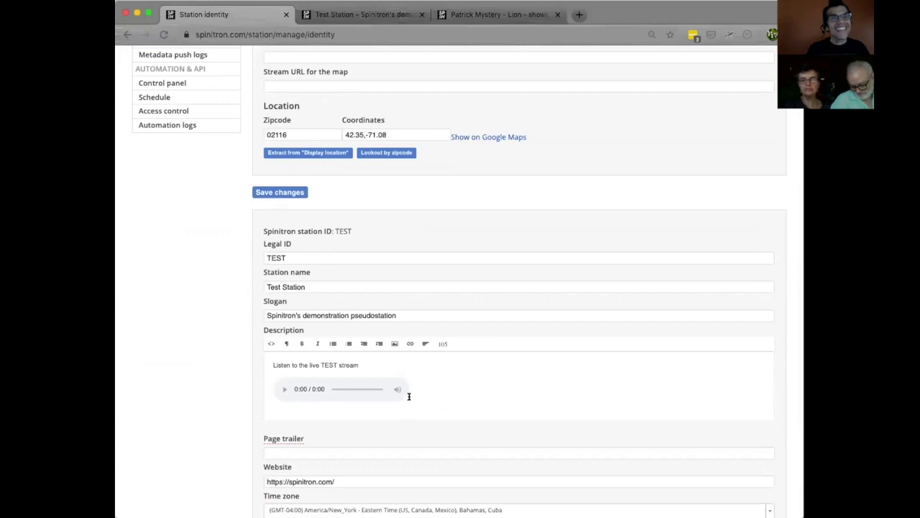
click(390, 13)
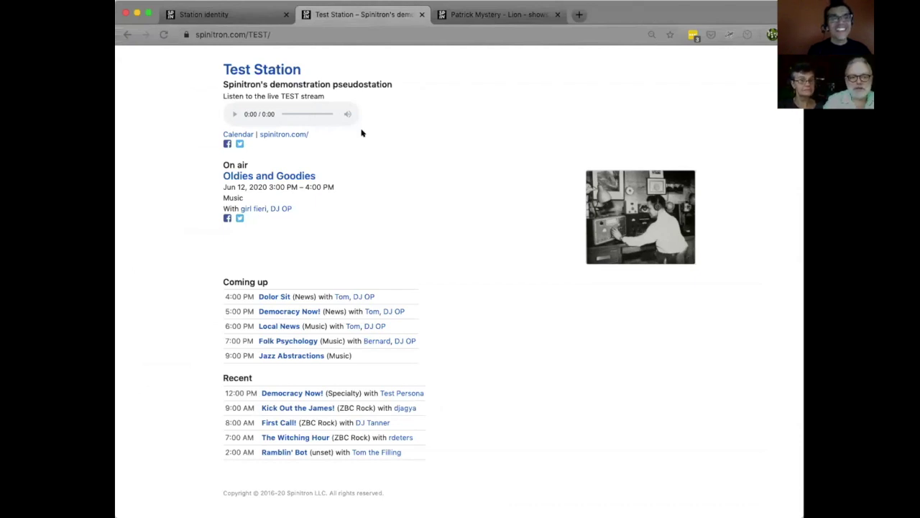
click(492, 15)
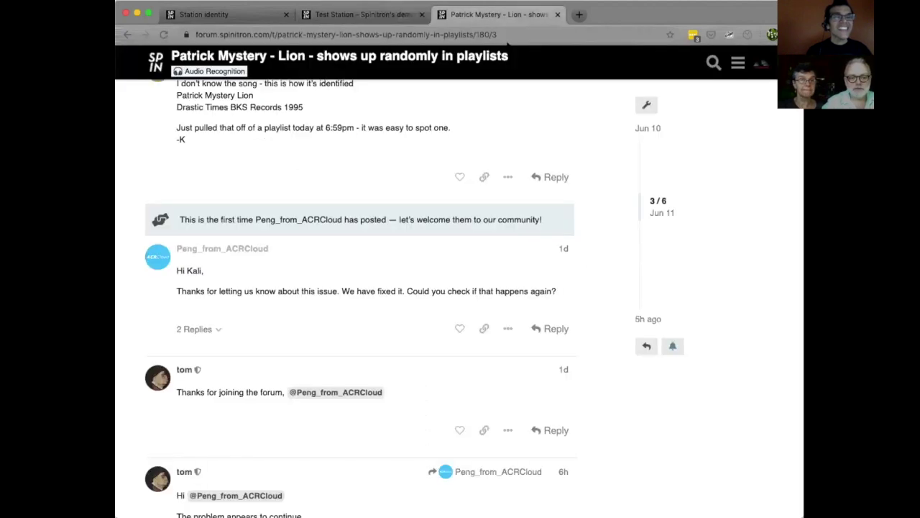
click(227, 15)
scroll(355, 144, up, 5)
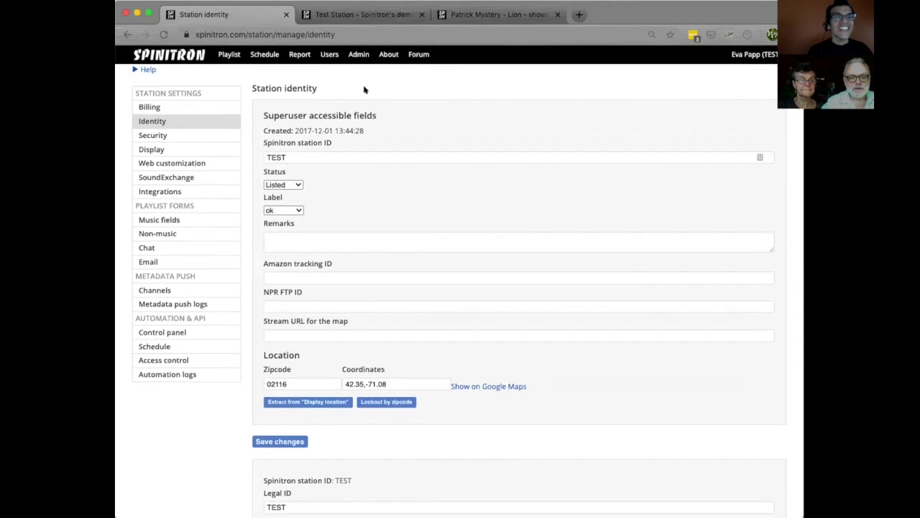
Step: Open Web customization, scroll through the custom Layout template, then switch to the Test Station page
click(189, 164)
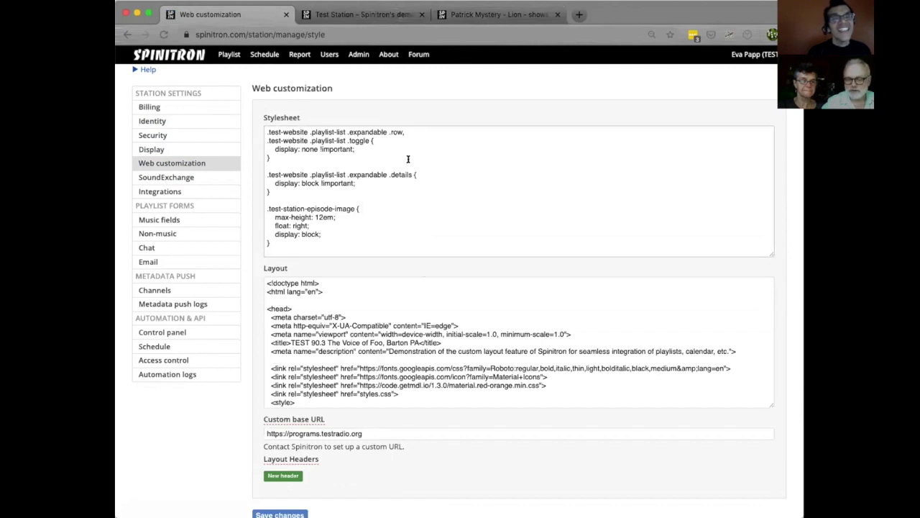
click(366, 350)
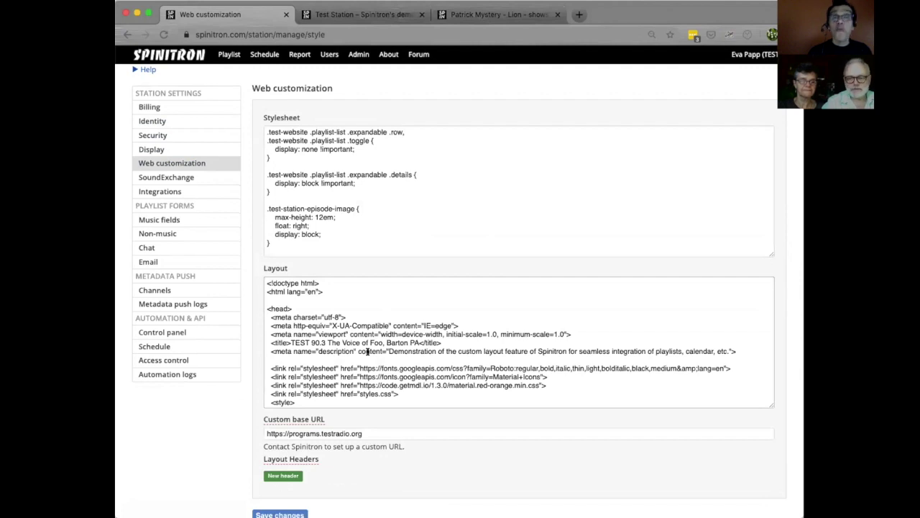
click(390, 72)
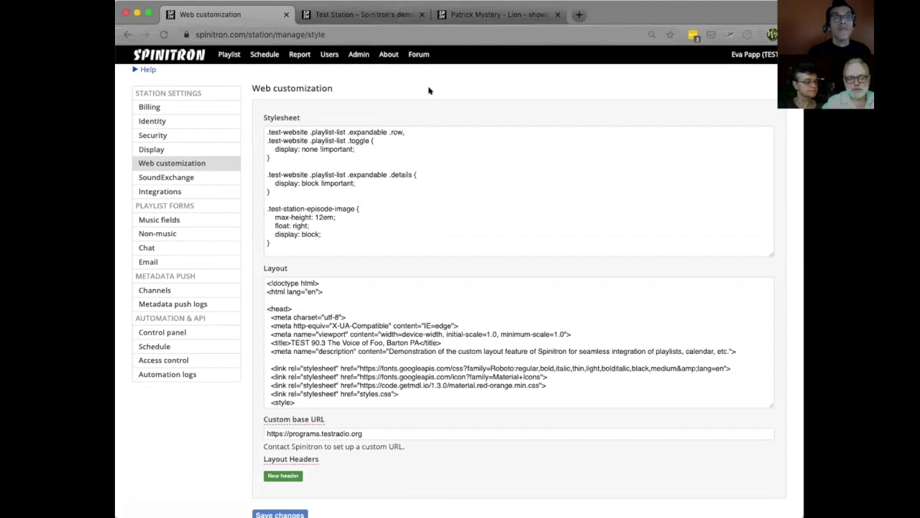
scroll(467, 375, down, 2)
scroll(467, 375, down, 20)
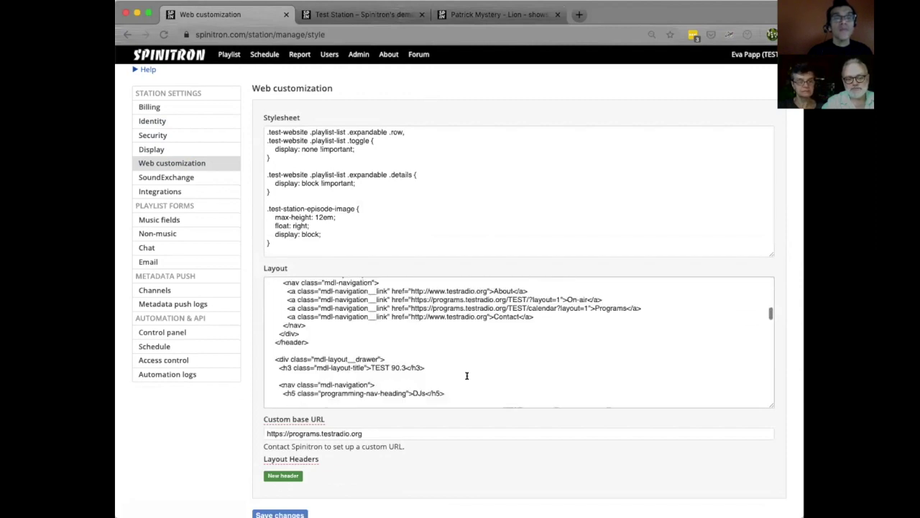
scroll(467, 375, down, 3)
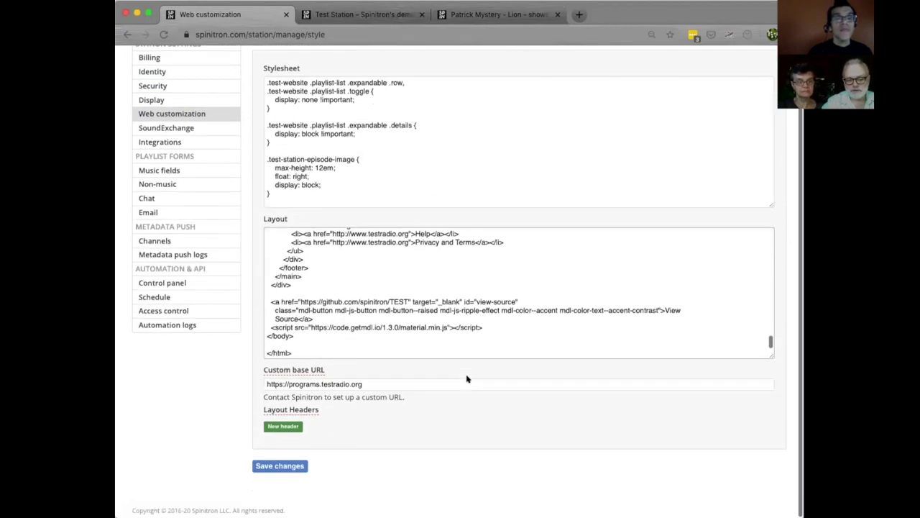
scroll(211, 388, up, 3)
scroll(401, 308, up, 20)
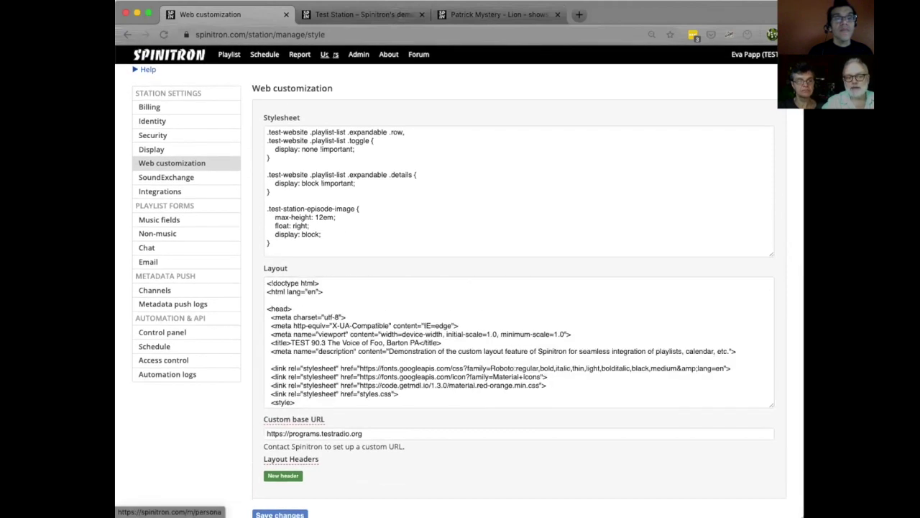
click(357, 15)
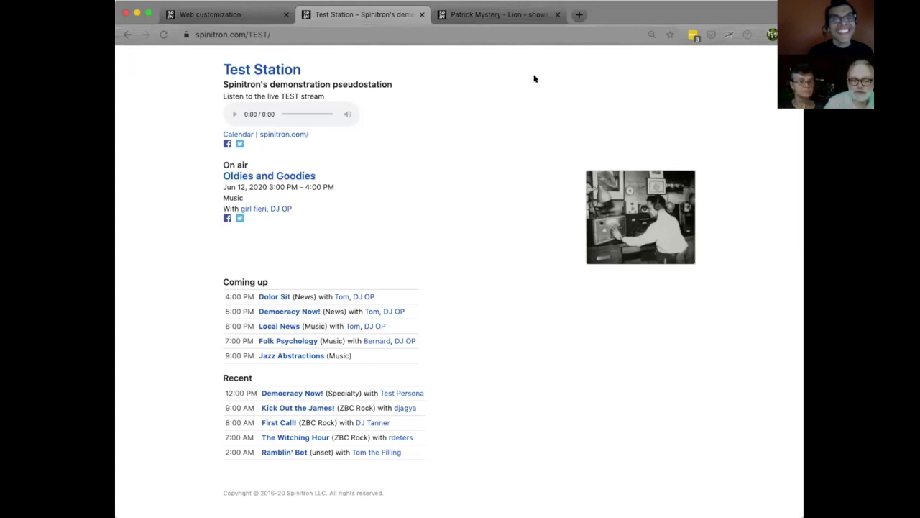
Step: Load ohmradio963.org in a new Chrome tab by typing 'ohm' in the address bar
click(579, 14)
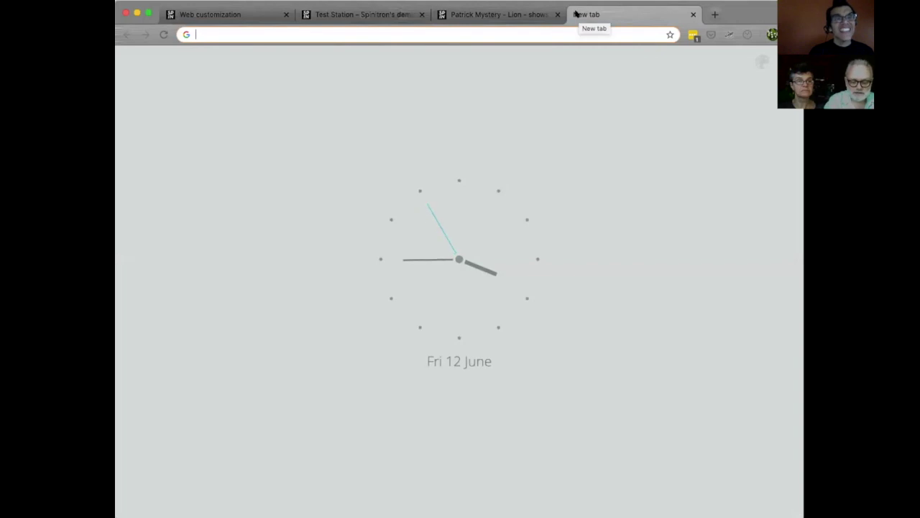
text(tre)
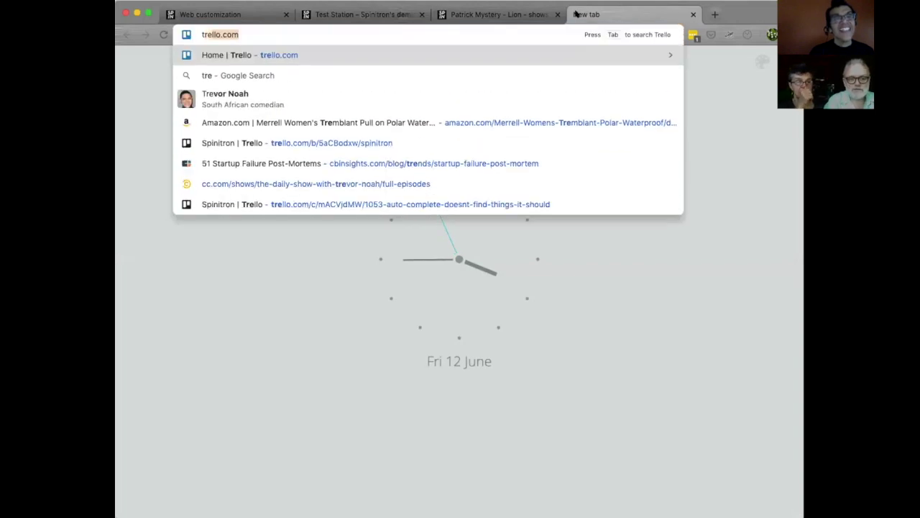
key(BackSpace)
key(BackSpace)
key(BackSpace)
key(BackSpace)
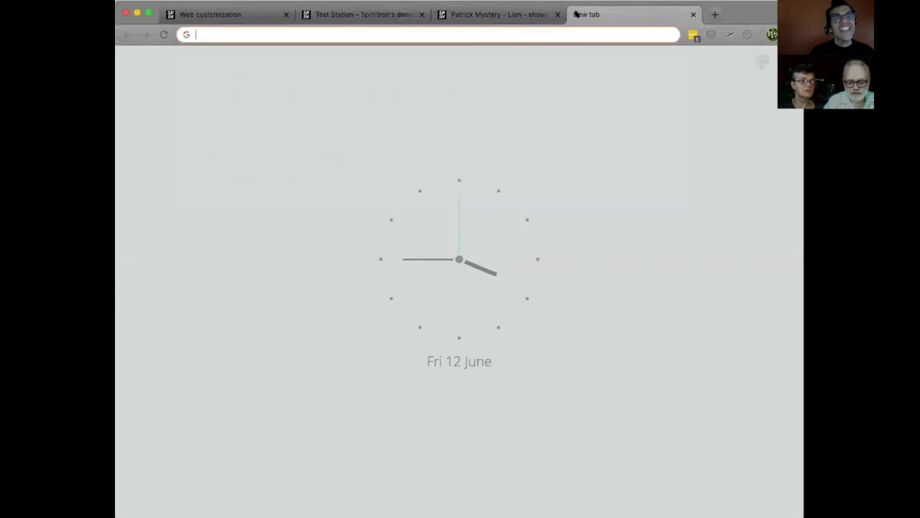
text(ohmradio963.org)
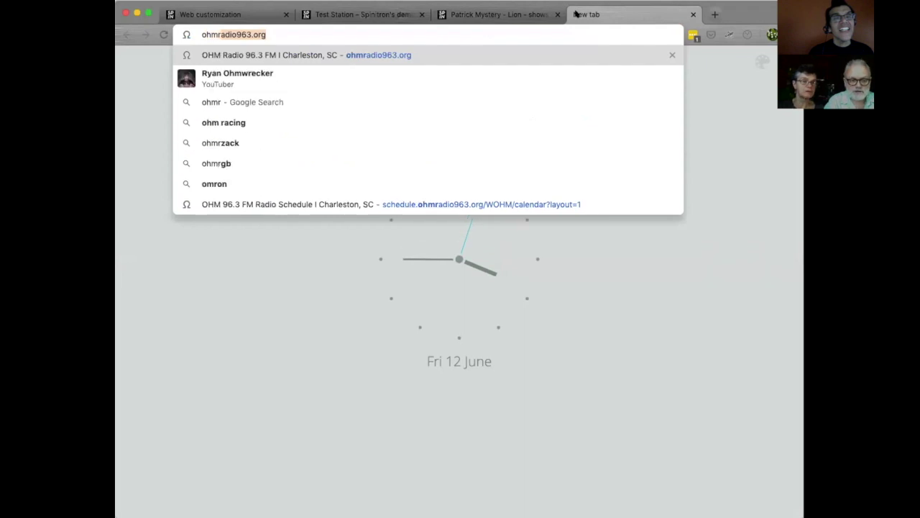
key(Return)
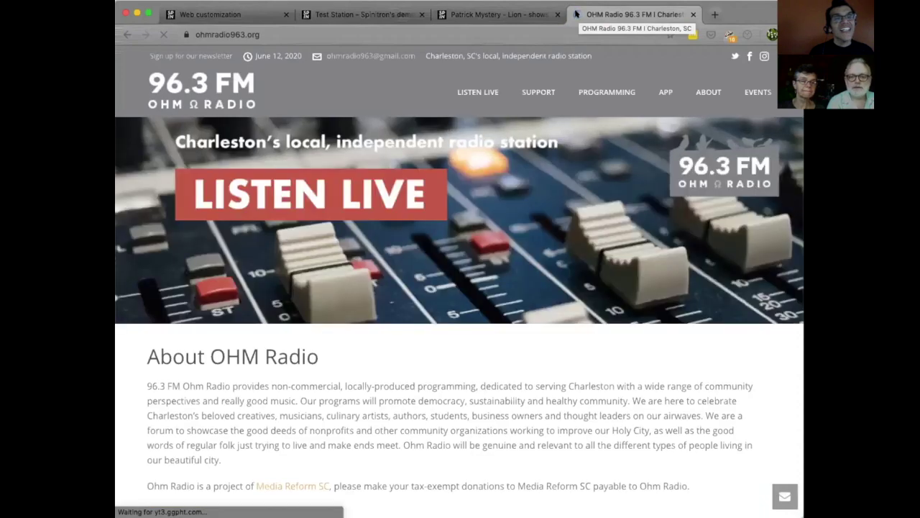
Step: Open the SCHEDULE page from the PROGRAMMING menu
mouse_move(604, 92)
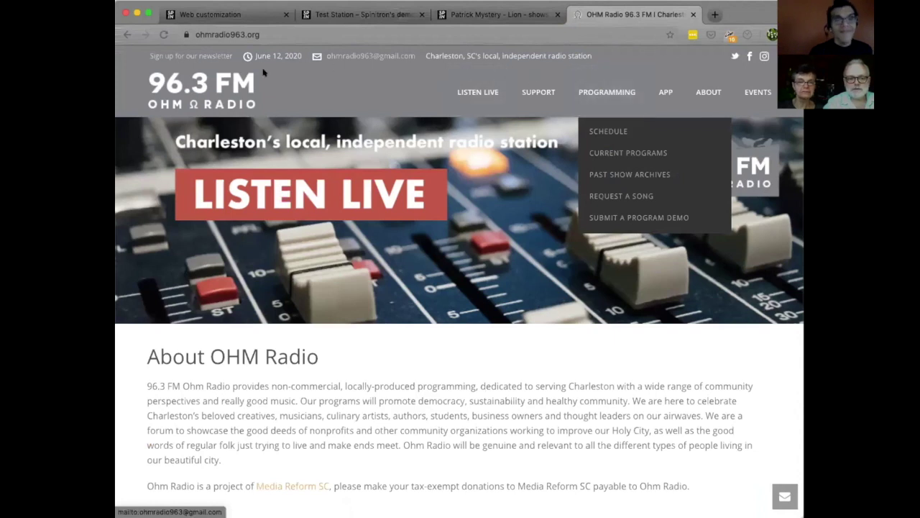
scroll(261, 259, down, 6)
scroll(261, 259, up, 4)
scroll(204, 190, up, 4)
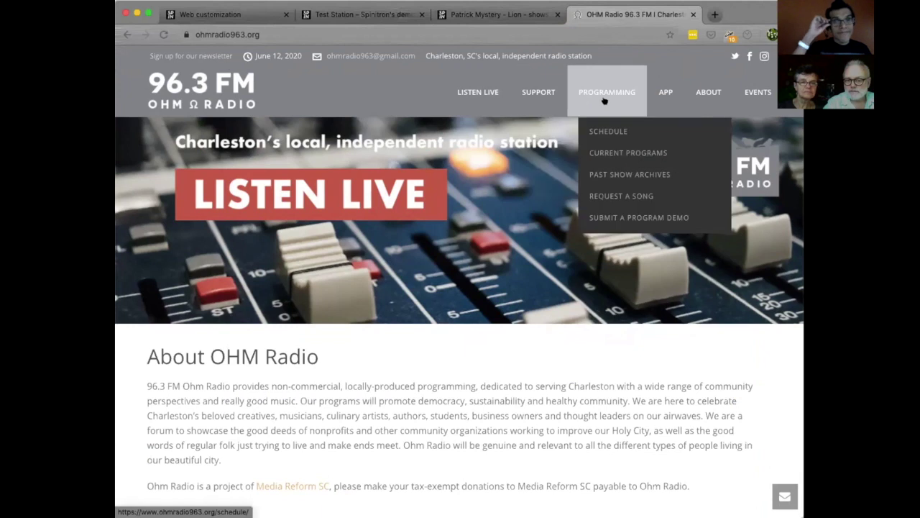
click(607, 132)
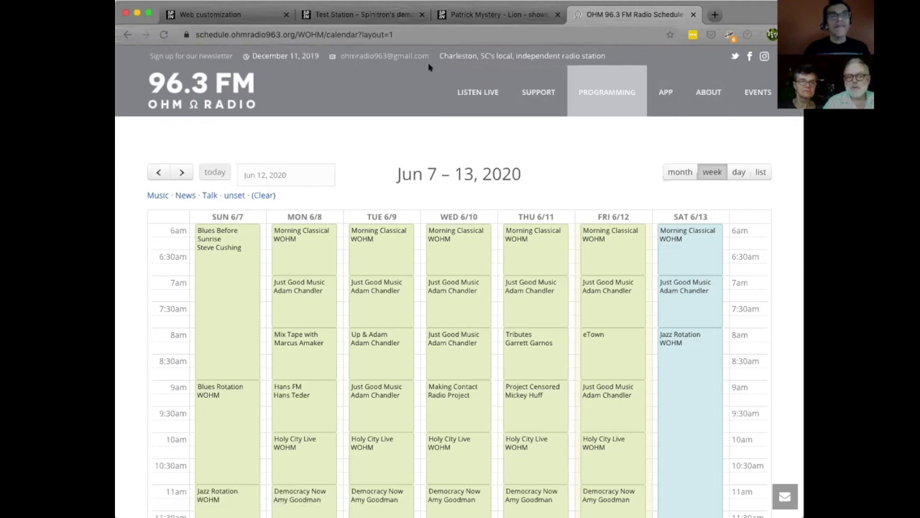
Step: Return home, reopen the schedule, and scroll down the Jun 7–13, 2020 week calendar
click(194, 81)
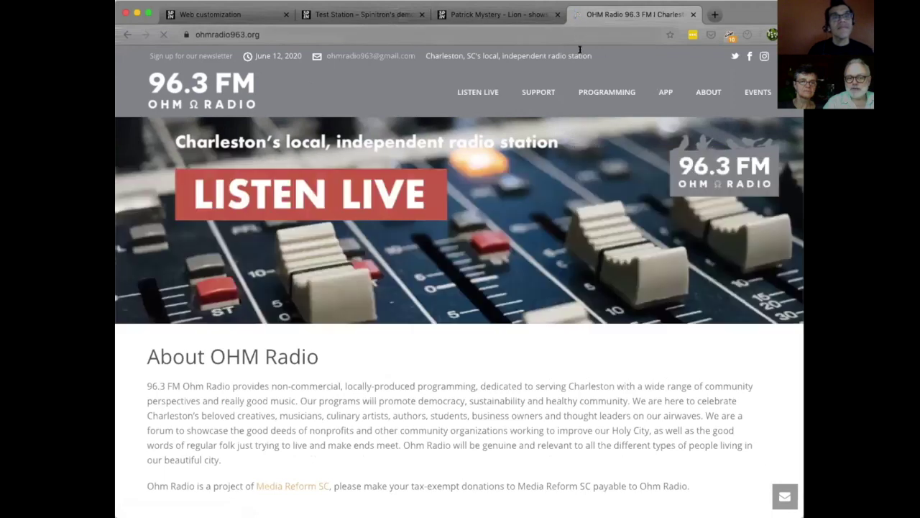
click(596, 94)
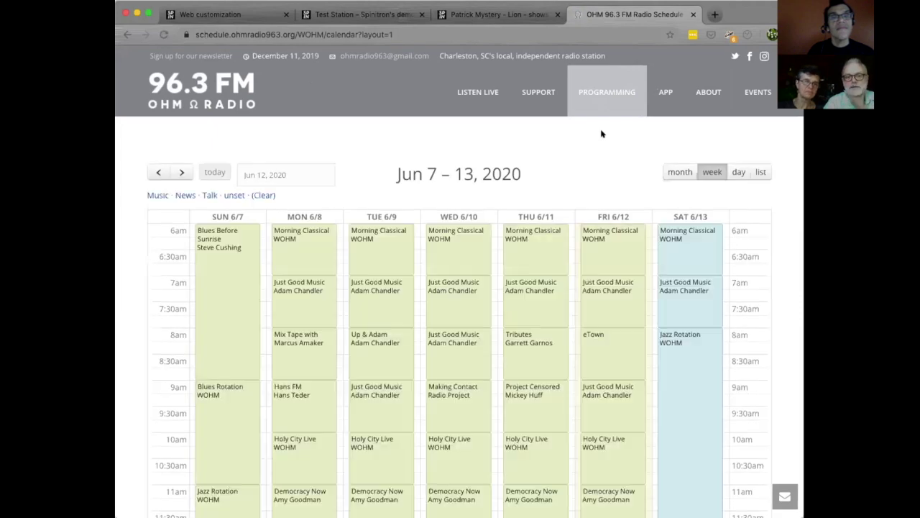
scroll(560, 161, down, 5)
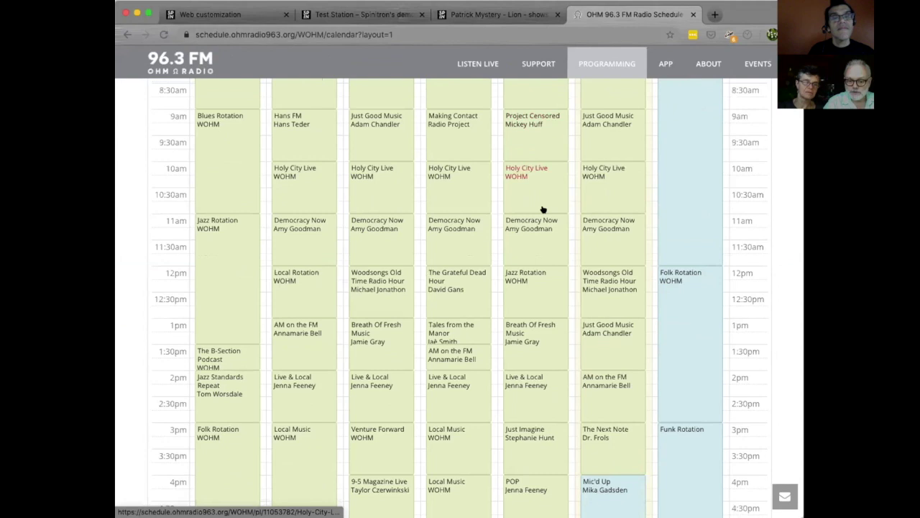
scroll(542, 208, down, 2)
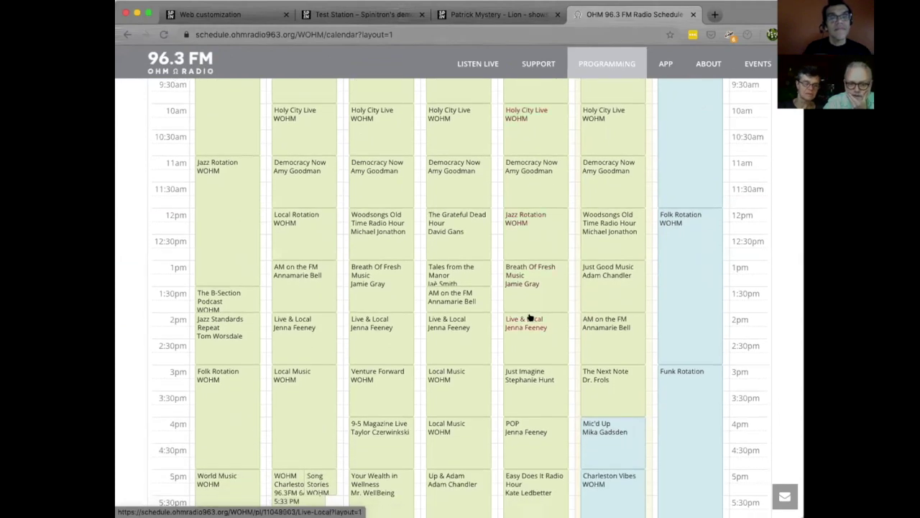
Step: Open the Jun 11 Live & Local episode, then the Live & Local show page
click(530, 319)
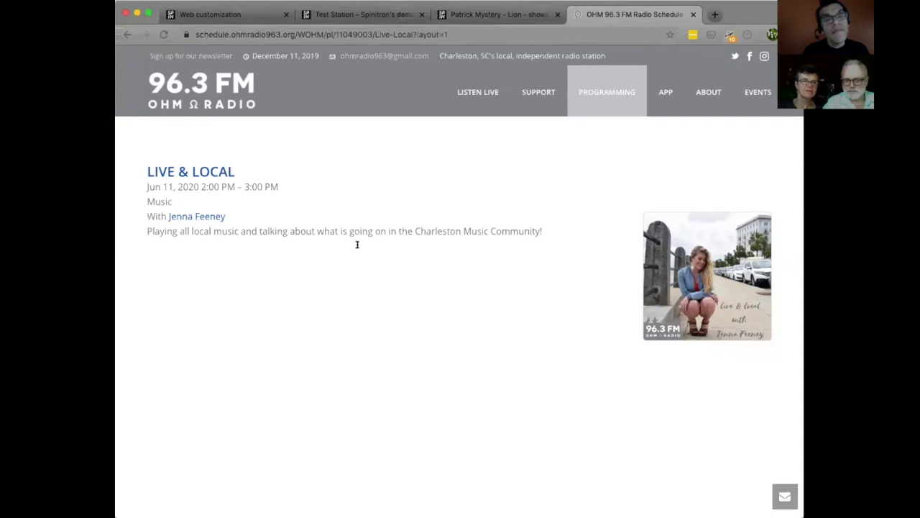
click(195, 171)
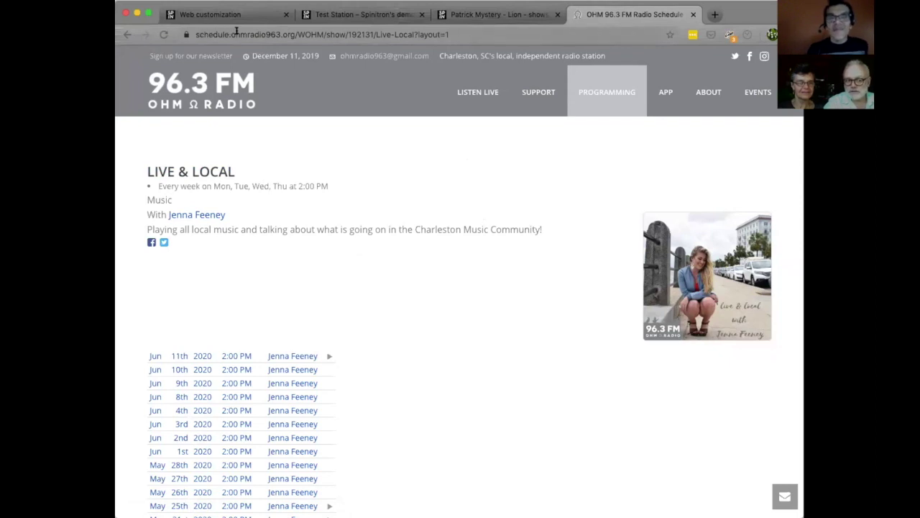
Step: Expand the Jun 11th and May 25th Live & Local episode details
click(330, 356)
scroll(518, 404, down, 5)
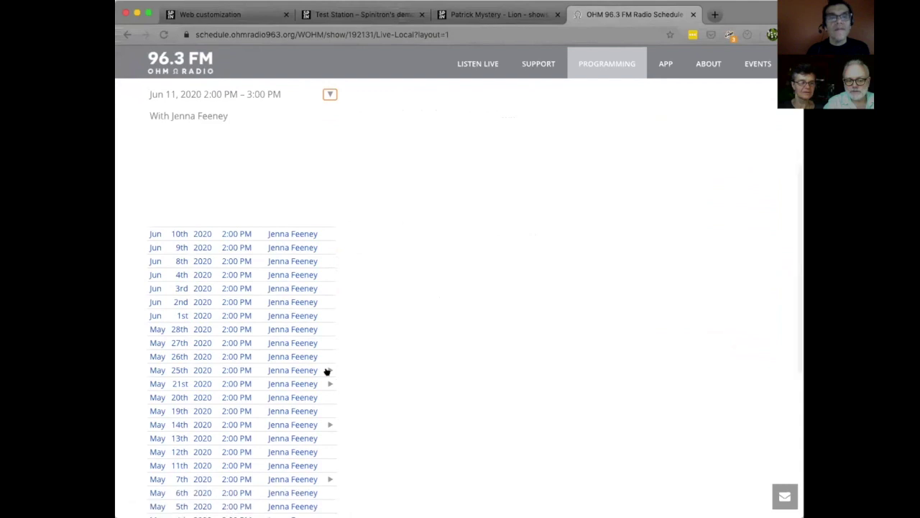
click(327, 370)
scroll(530, 372, down, 2)
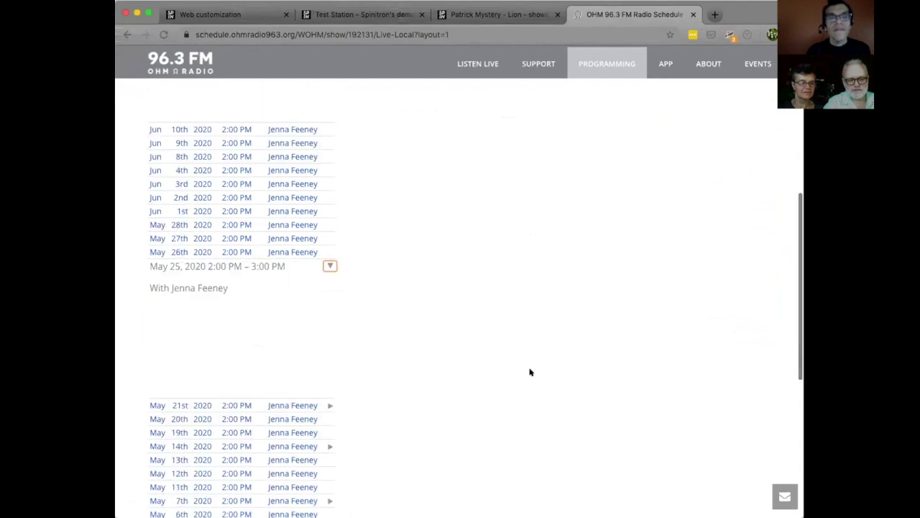
scroll(530, 372, up, 4)
scroll(530, 372, up, 1)
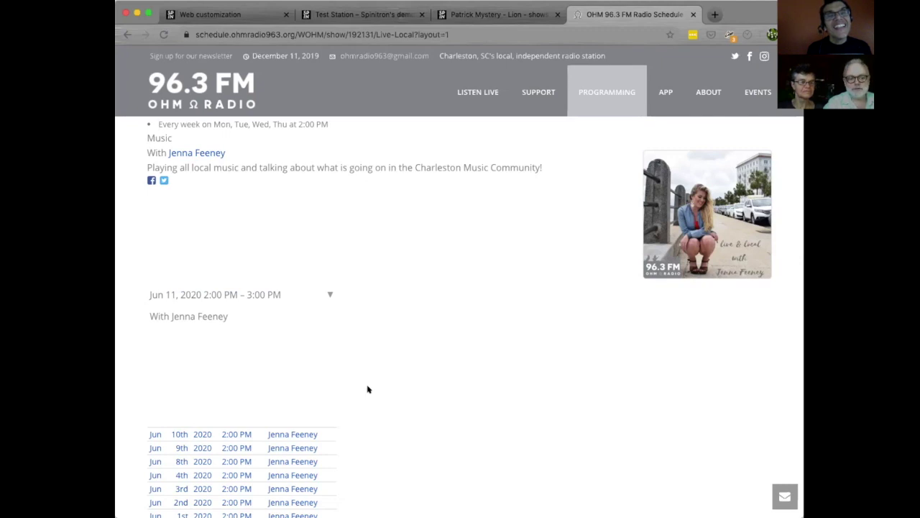
Step: Expand the May 21st episode to show its date, time and host, then scroll back up
scroll(367, 389, down, 2)
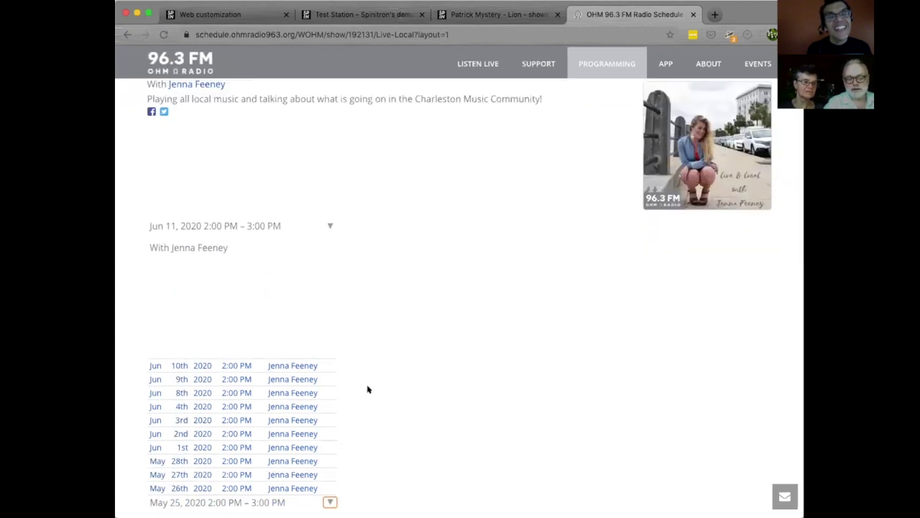
scroll(367, 389, down, 5)
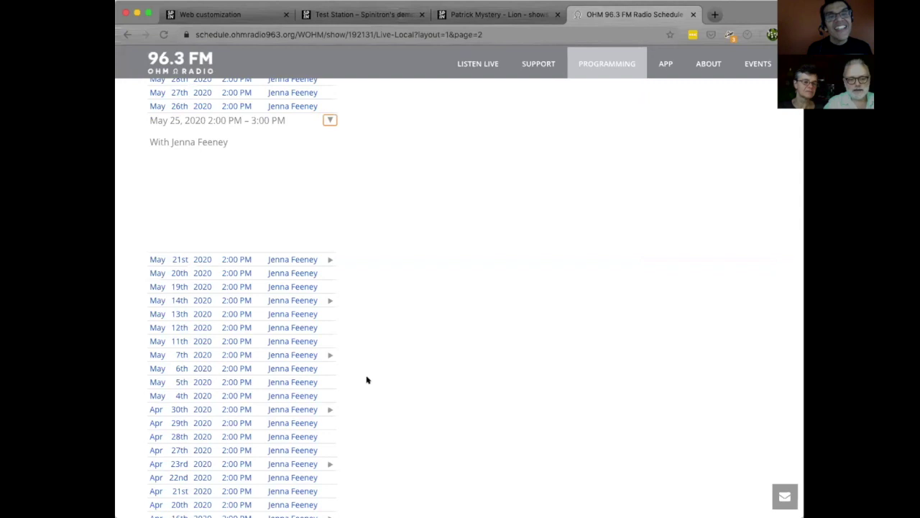
click(330, 259)
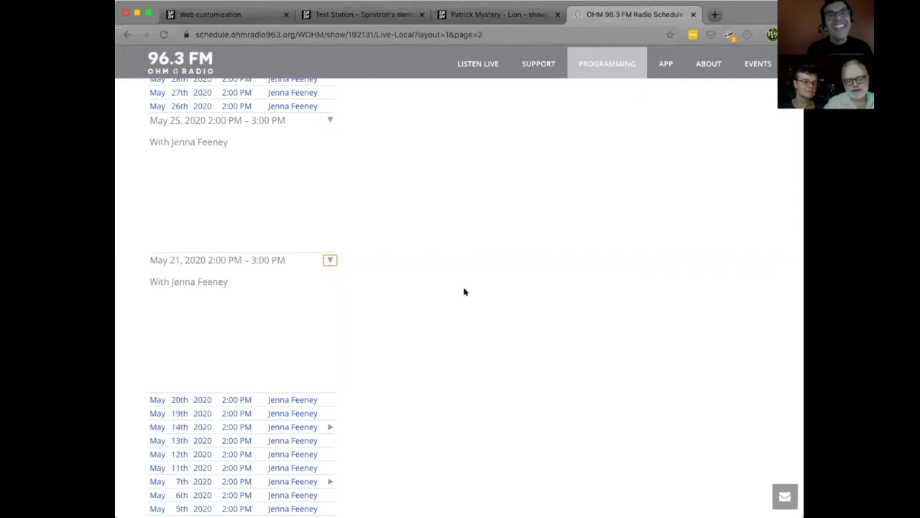
scroll(464, 290, up, 10)
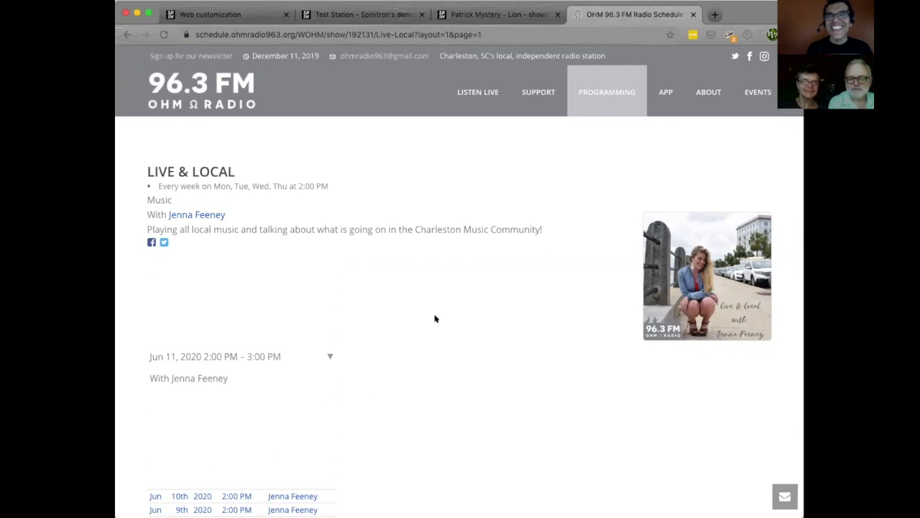
scroll(435, 319, down, 2)
scroll(435, 319, up, 2)
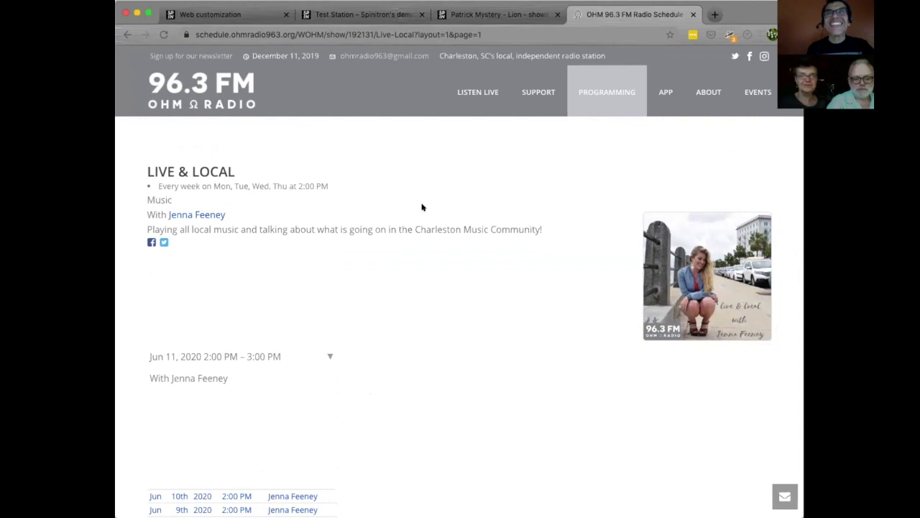
mouse_move(606, 92)
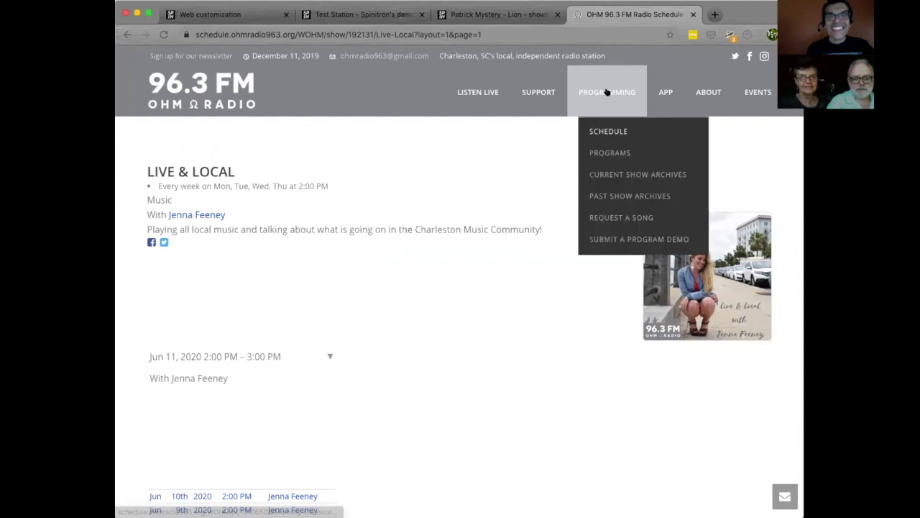
Step: Open the Jan 7, 2020 Morning Classical playlist from the schedule and review its tracks
click(598, 131)
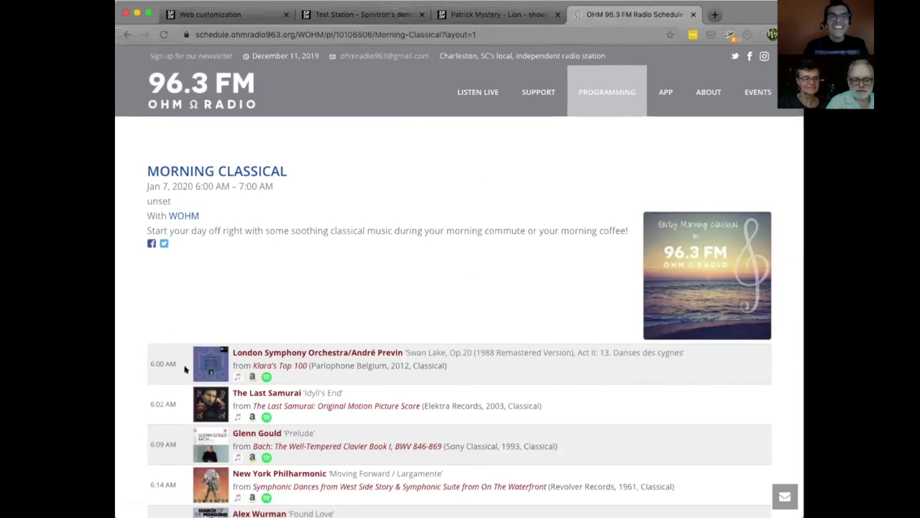
click(210, 363)
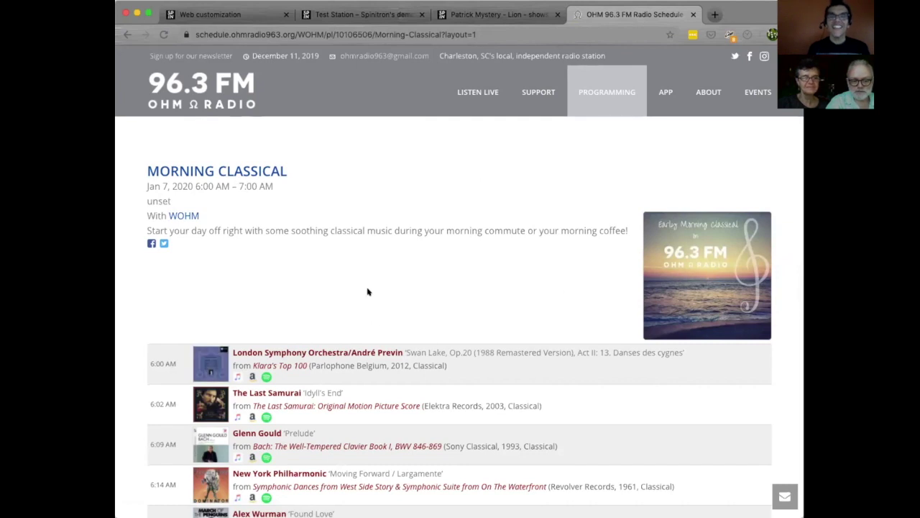
scroll(370, 294, down, 2)
scroll(367, 291, up, 2)
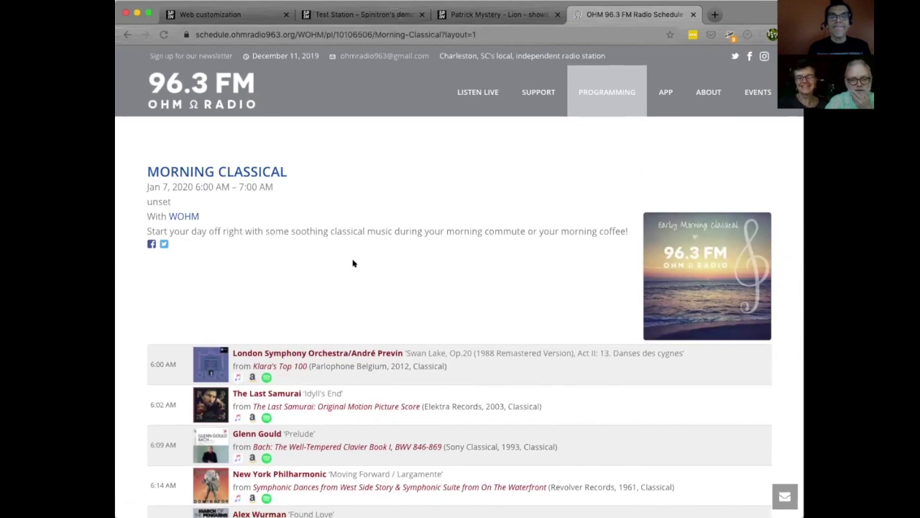
click(244, 89)
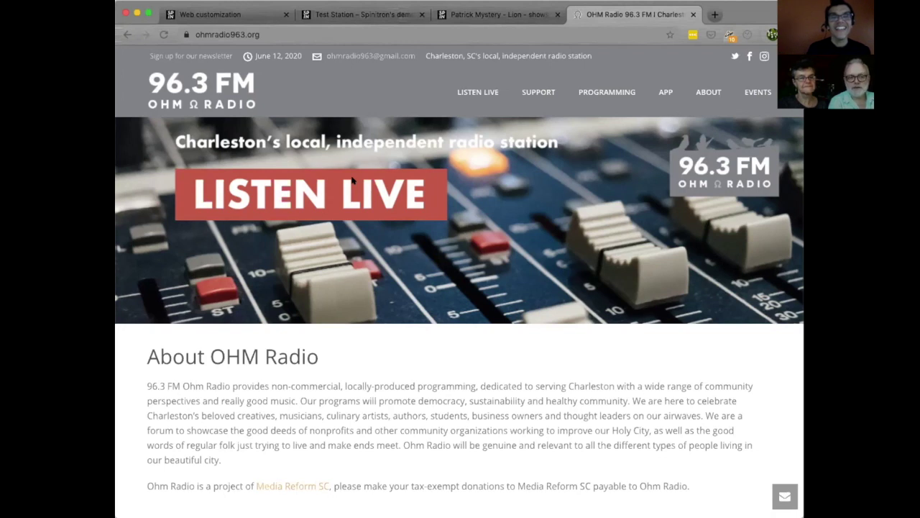
Step: Switch back to Spinitron's Web customization page, then open the Integrations settings
click(223, 15)
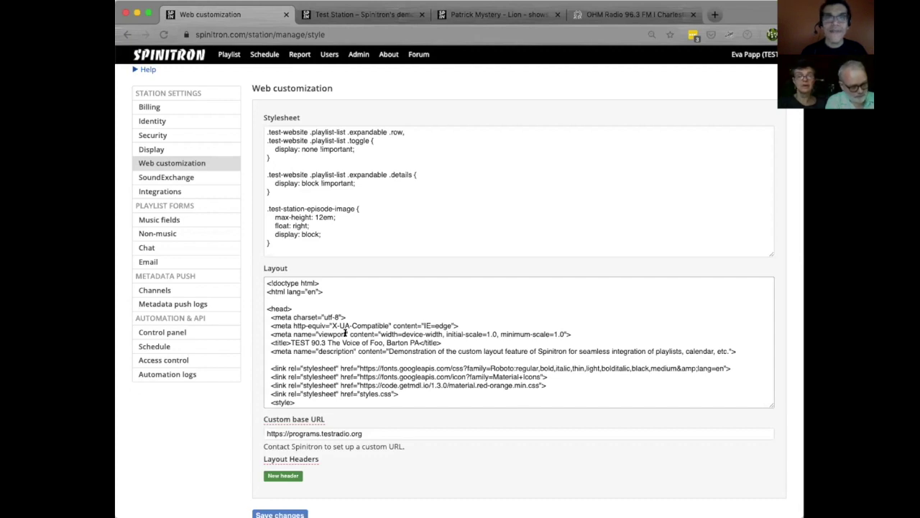
click(143, 191)
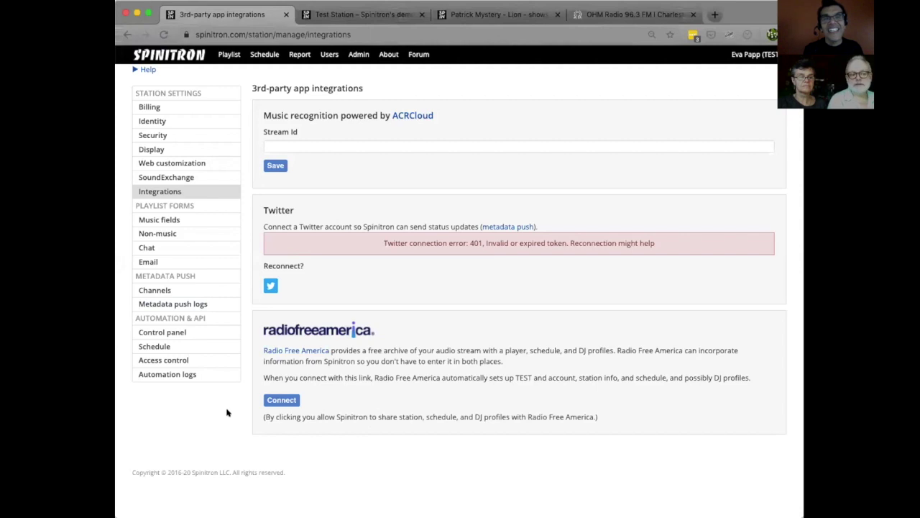
Step: Open Radio Free America's signup via Connect, then head back toward Spinitron integrations
click(280, 402)
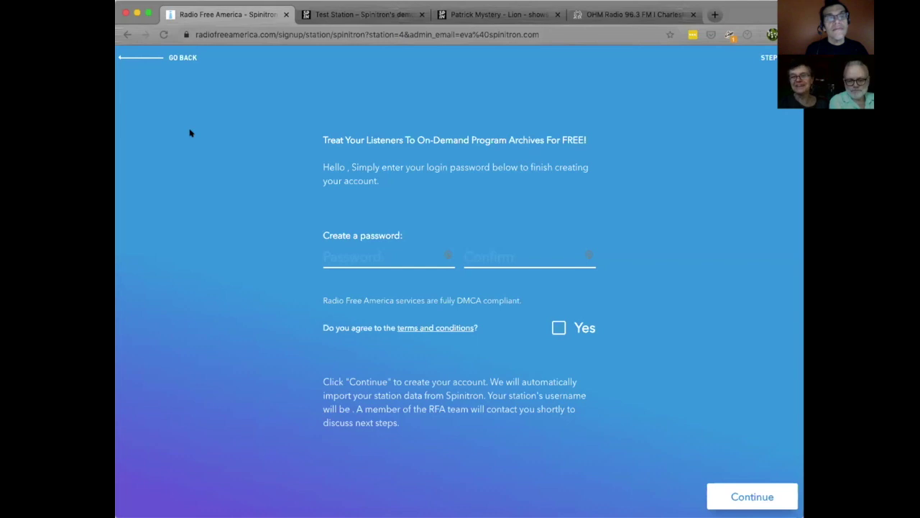
click(123, 34)
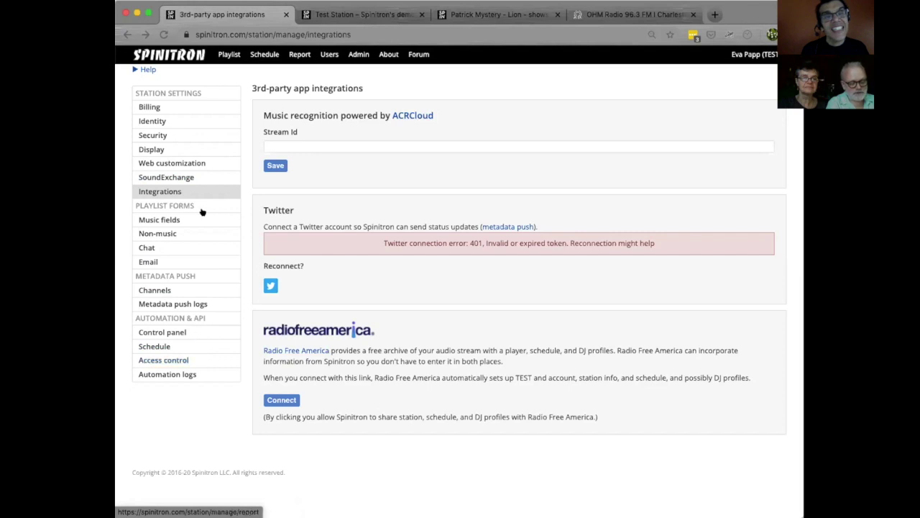
Step: Open the Playlists menu in Spinitron's top navigation
click(228, 55)
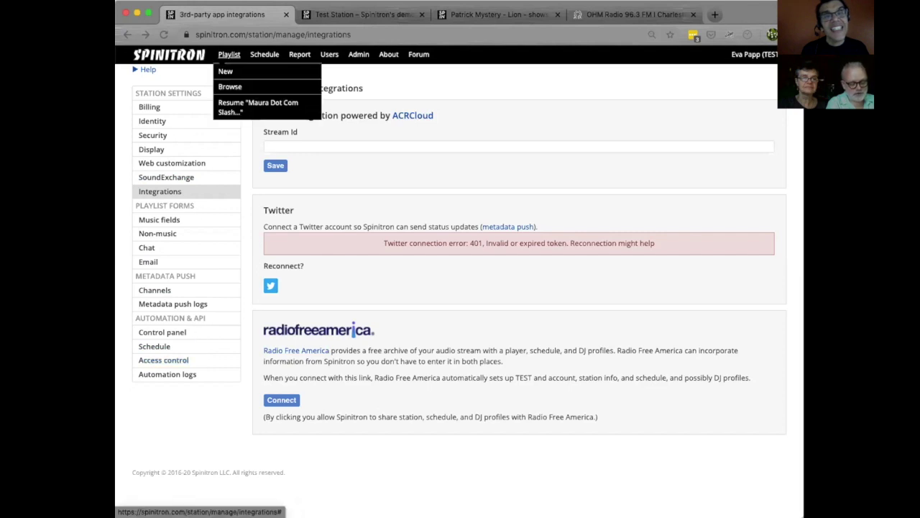
Step: Display the scheduled shows calendar for the week of Jun 7–13, 2020
click(265, 54)
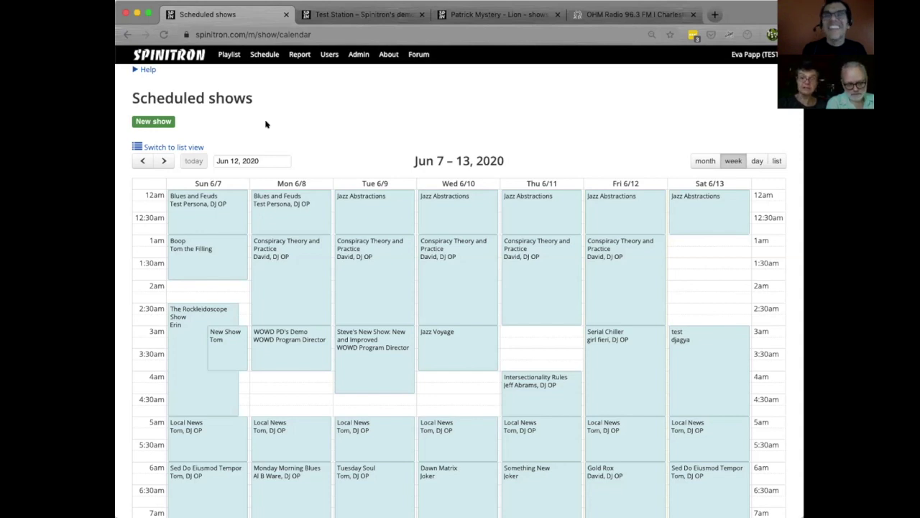
Step: Open the Playlist menu
click(229, 53)
Step: Resume the Maura Dot Com Slash WZBC playlist and cancel an inline edit of the Lullaby Renditions of Prince release
click(233, 104)
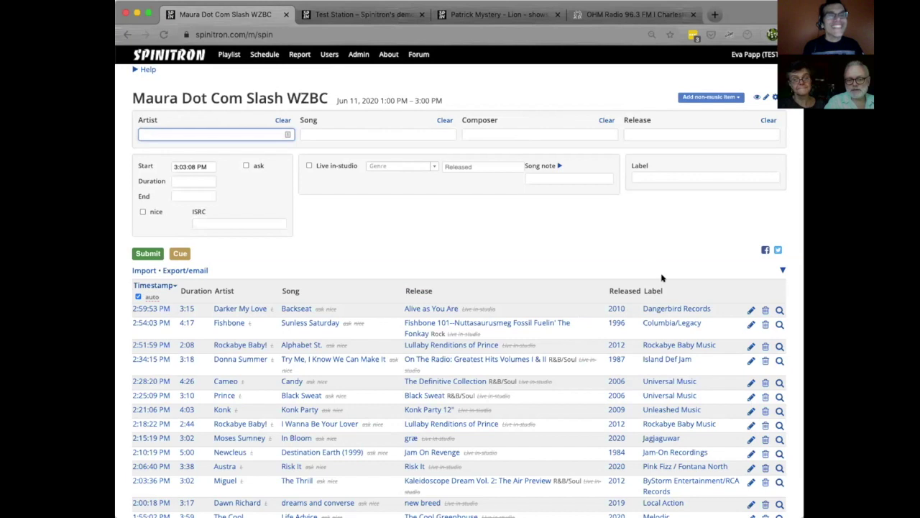
click(449, 344)
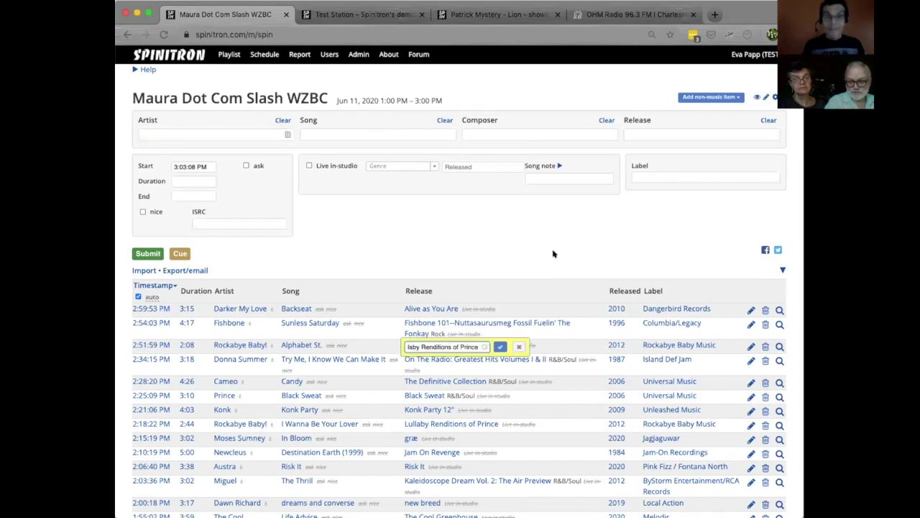
key(Escape)
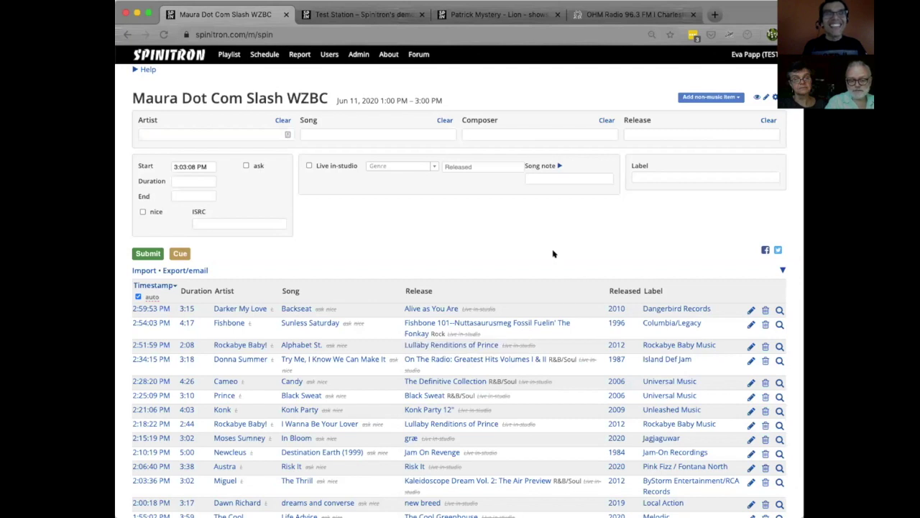
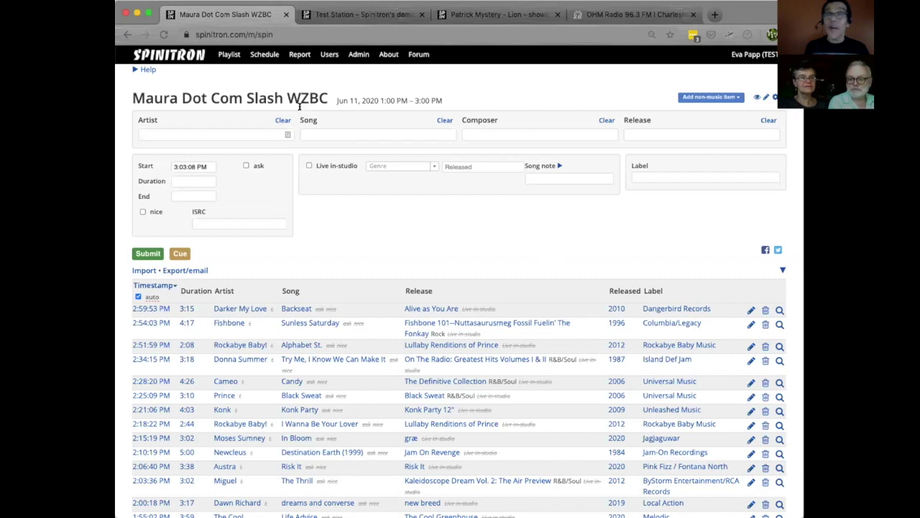
Step: Open Report > Search & chart to list the week's 2,078 spins ending Jun 12, 2020
click(301, 54)
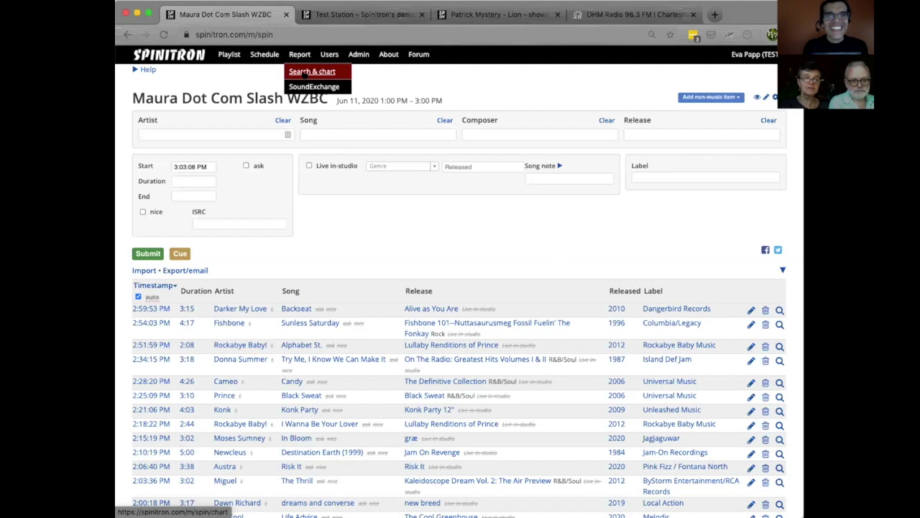
click(305, 72)
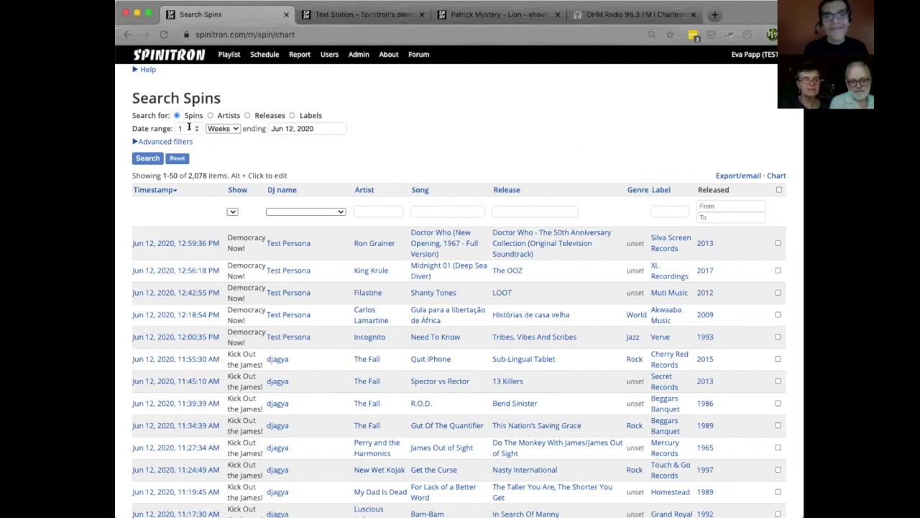
Step: Keep the range at one week, choose Releases under advanced filters, and rerun the search
click(235, 130)
click(265, 128)
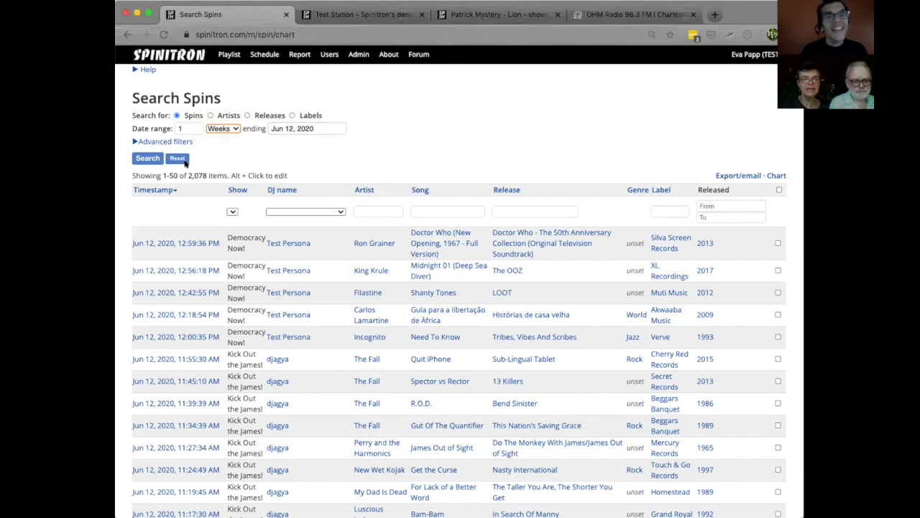
click(167, 142)
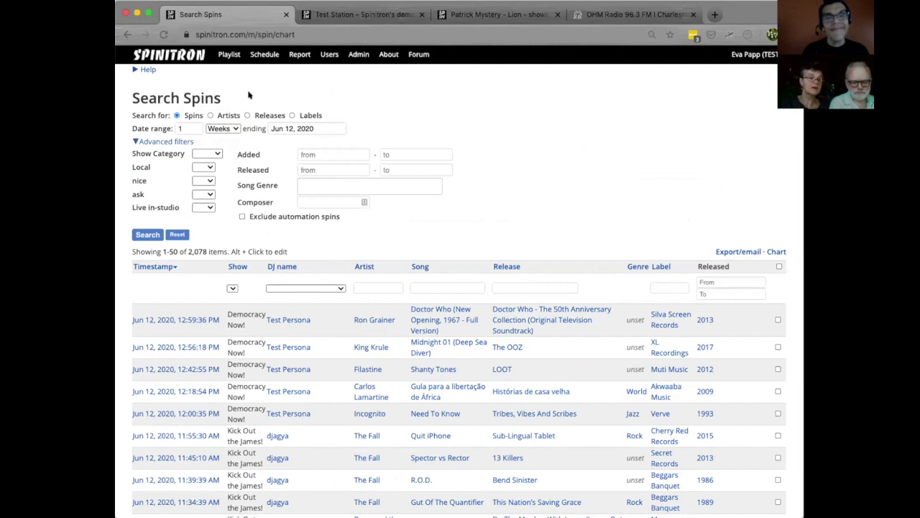
click(246, 115)
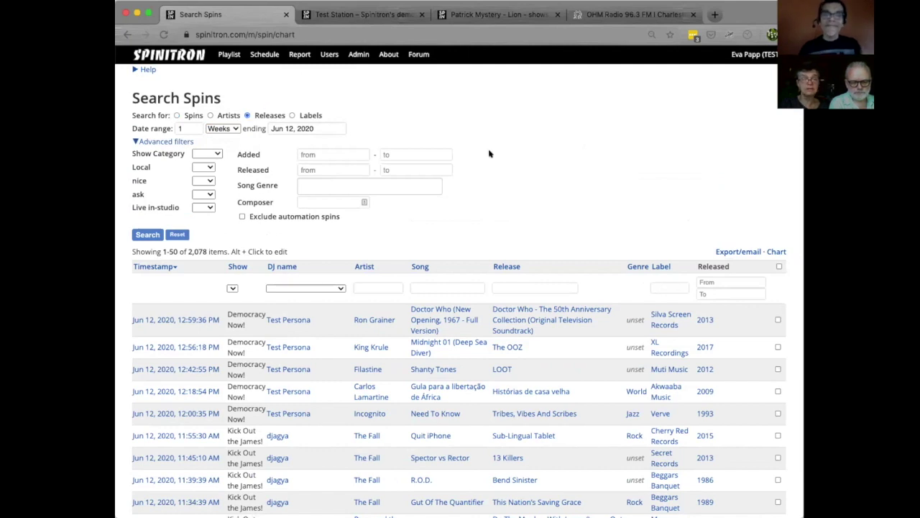
click(137, 237)
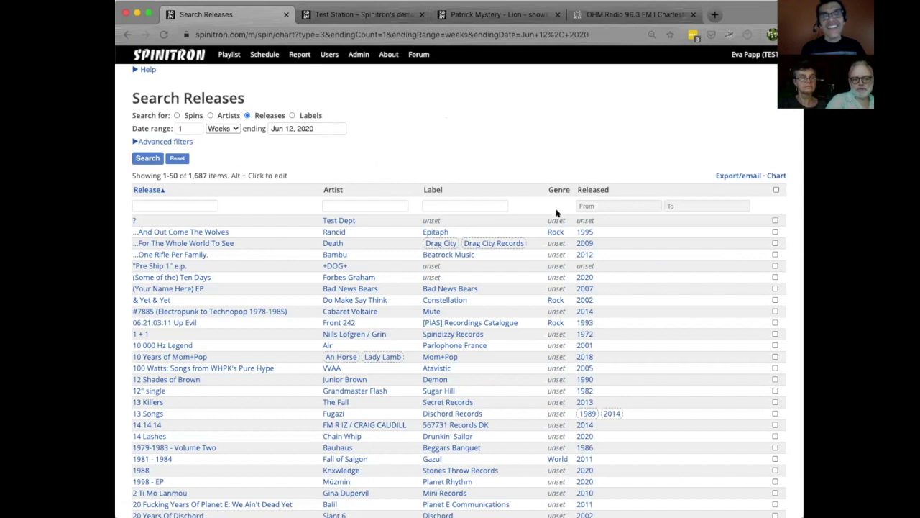
click(365, 204)
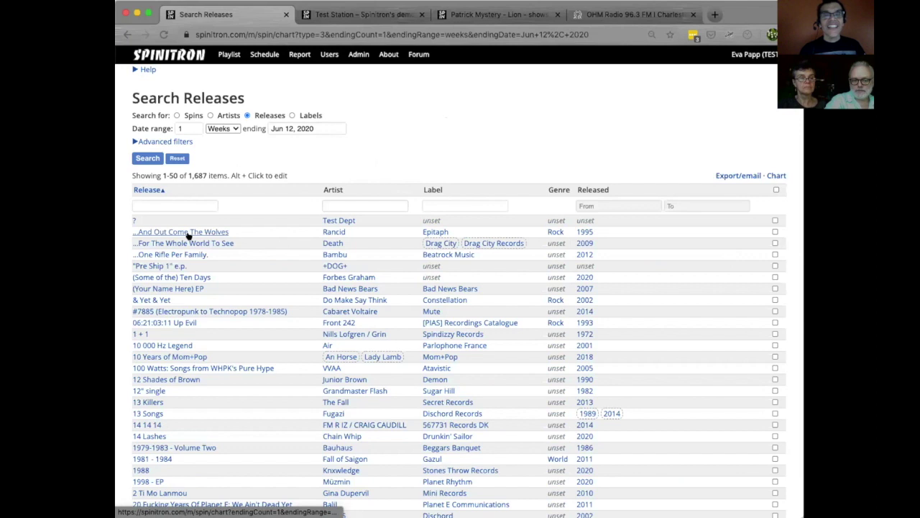
scroll(626, 144, down, 1)
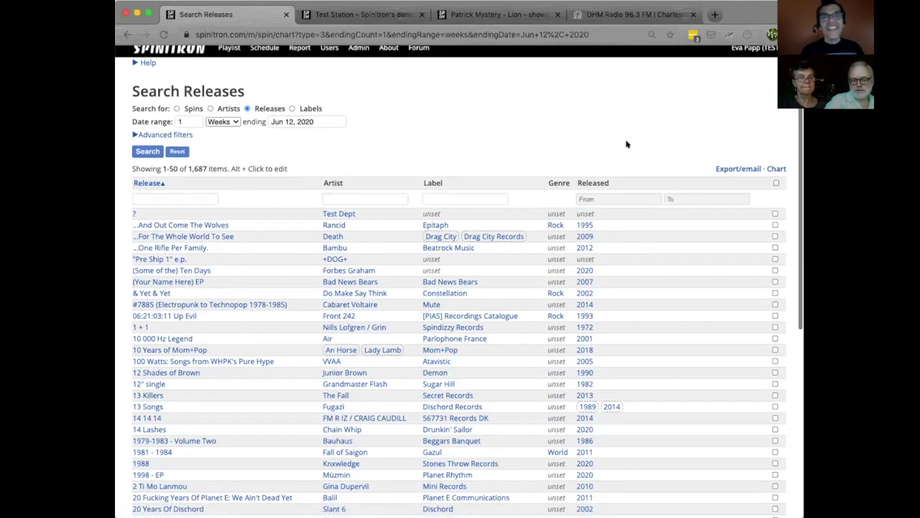
scroll(626, 143, down, 1)
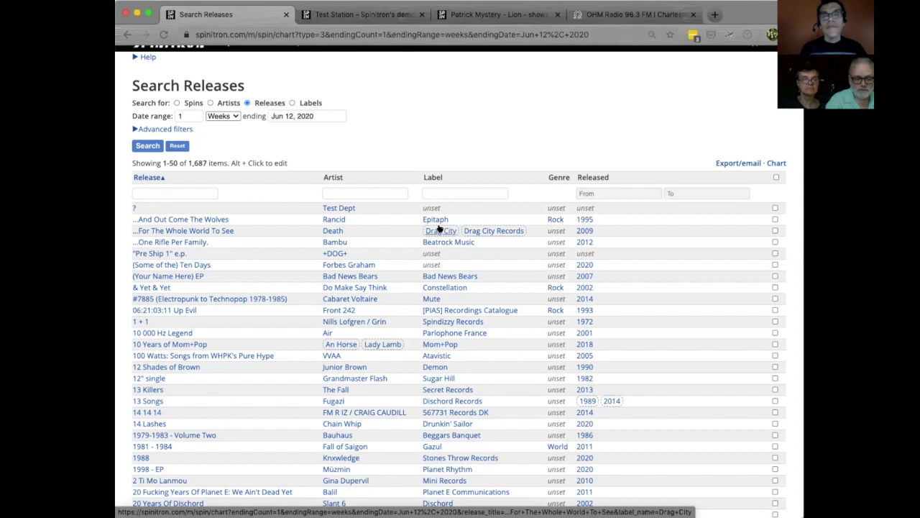
scroll(440, 227, down, 2)
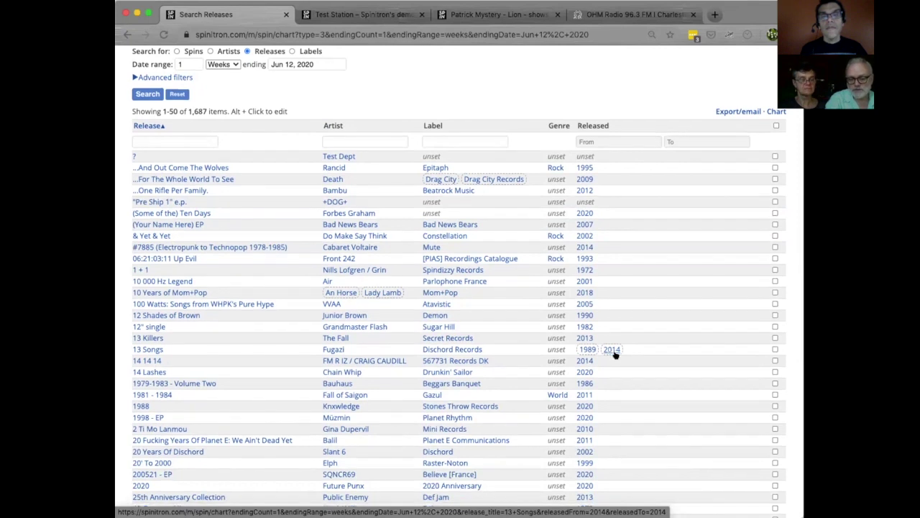
scroll(615, 354, down, 3)
scroll(615, 354, down, 6)
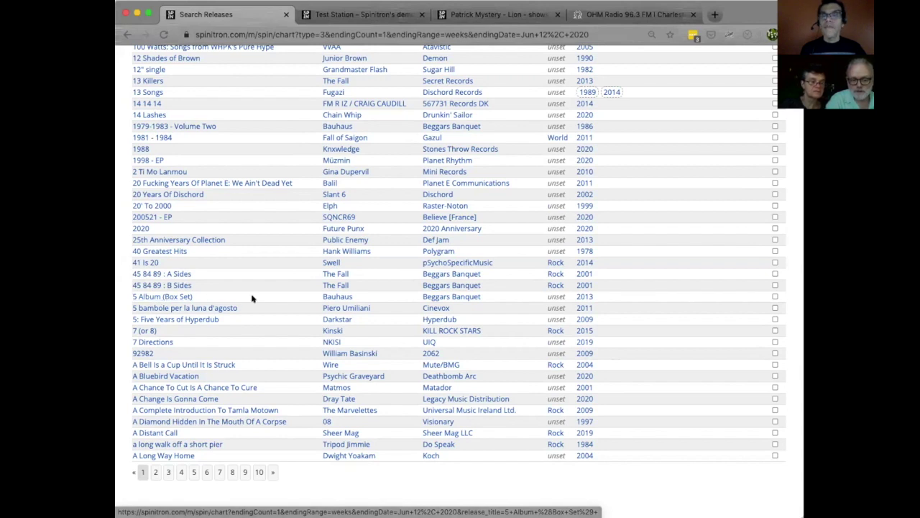
scroll(323, 441, up, 10)
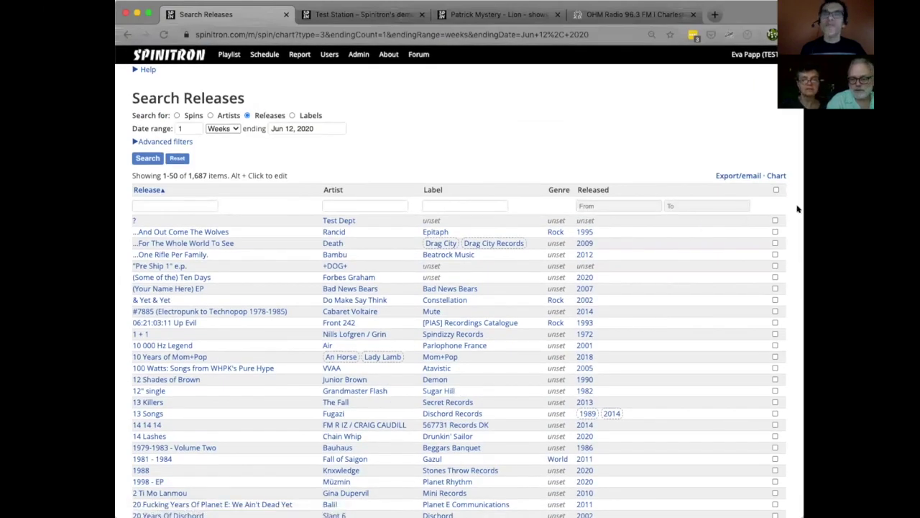
Step: Chart the releases by spin count, view Drastic Times' 37 spins, and return to the chart
click(776, 176)
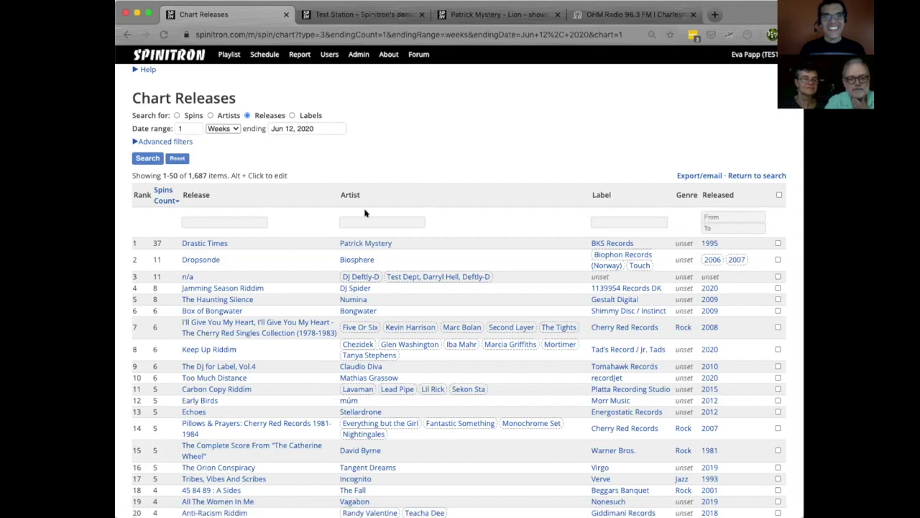
click(204, 243)
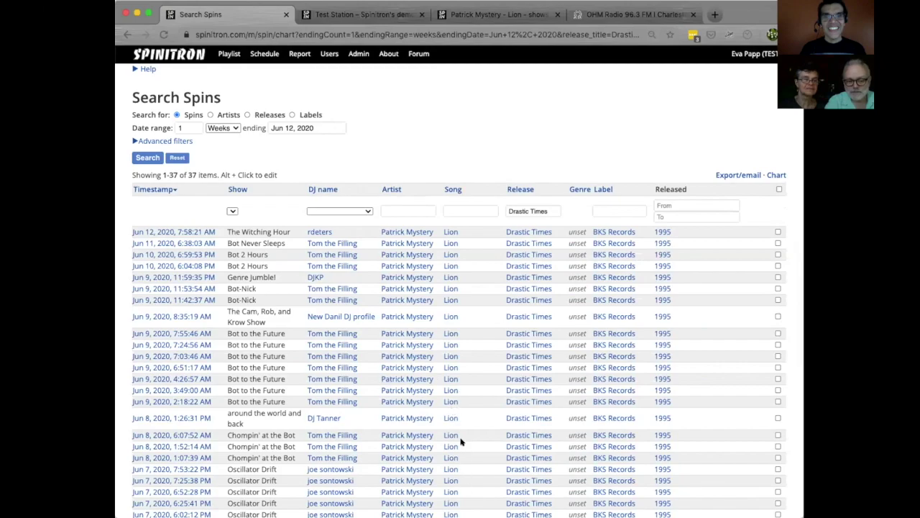
click(128, 35)
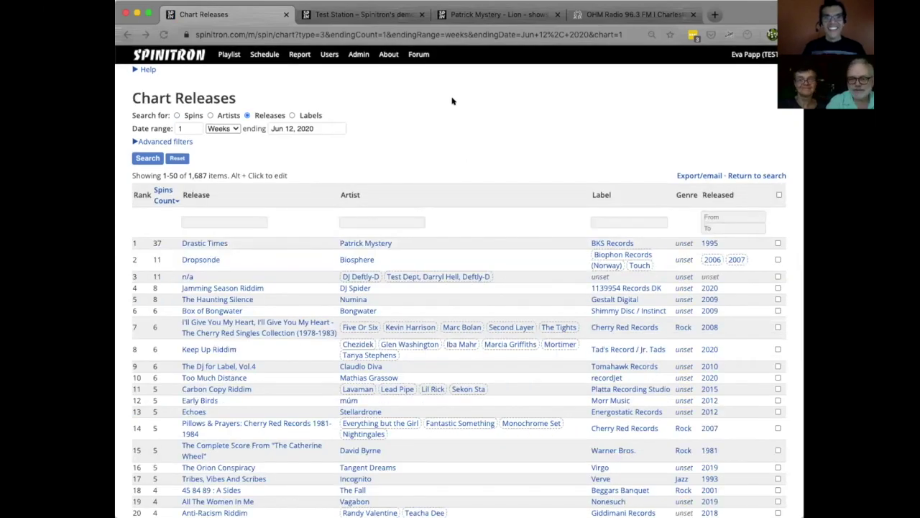
Step: Look through the release chart, then go to the Schedule page of scheduled shows
scroll(494, 123, down, 1)
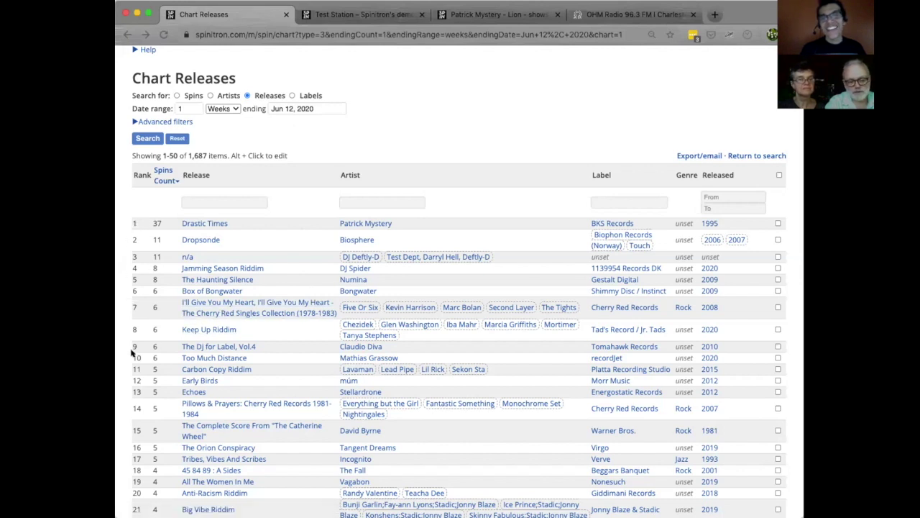
scroll(140, 378, down, 1)
scroll(139, 378, down, 1)
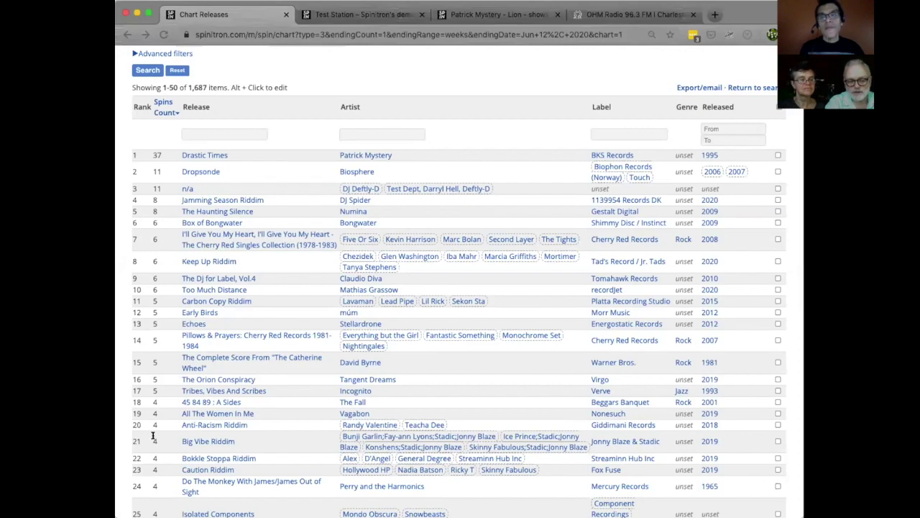
scroll(206, 381, up, 3)
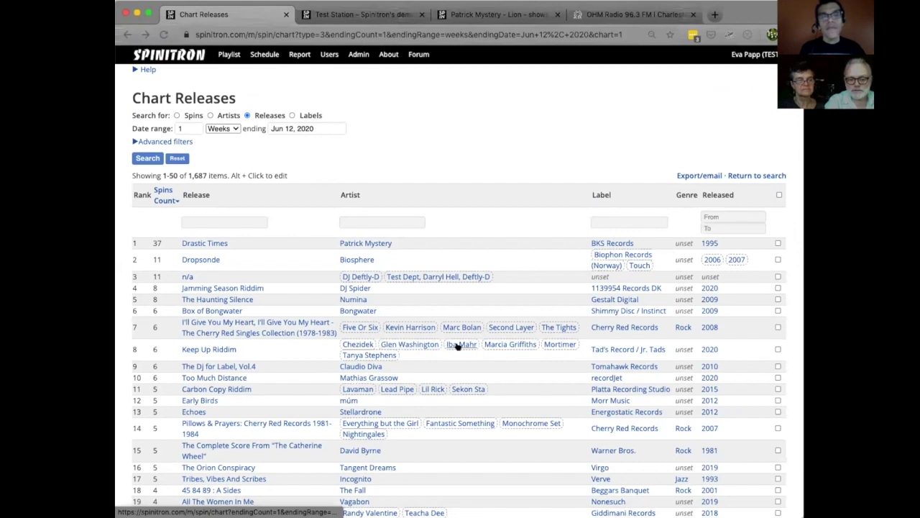
scroll(516, 425, down, 1)
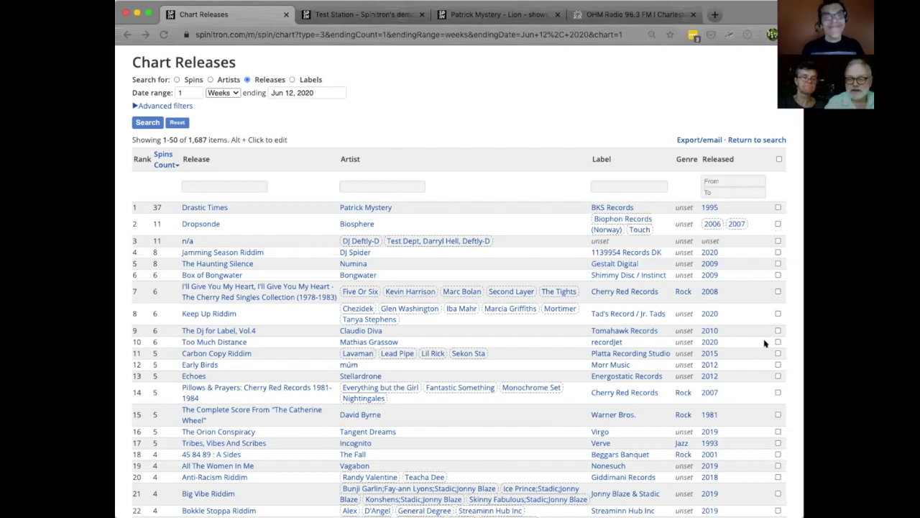
scroll(654, 259, up, 2)
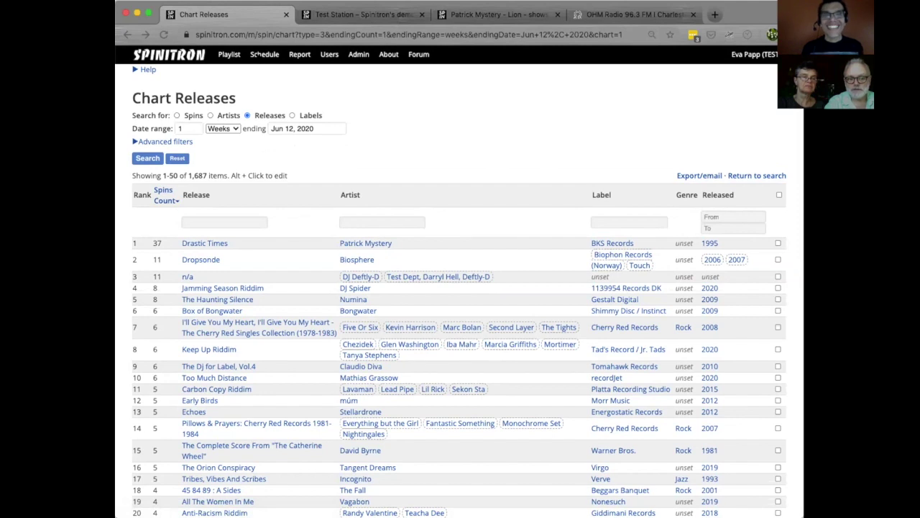
click(264, 54)
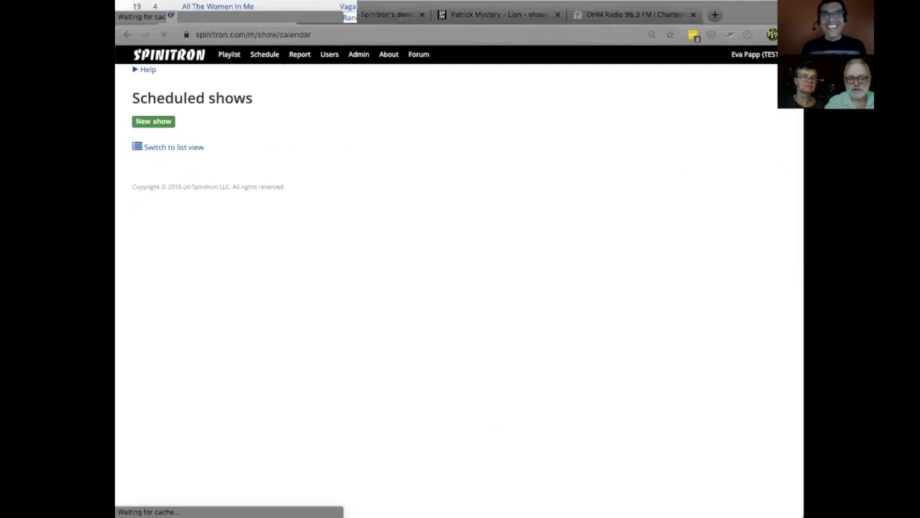
Step: Back in Search & chart, edit and save the song title 'Gula para a libertação de África' in place
mouse_move(297, 57)
click(322, 72)
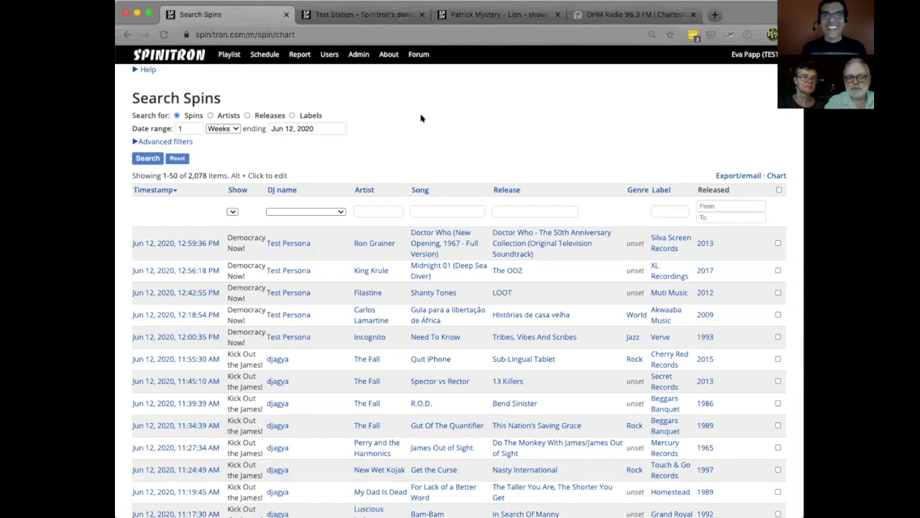
click(422, 212)
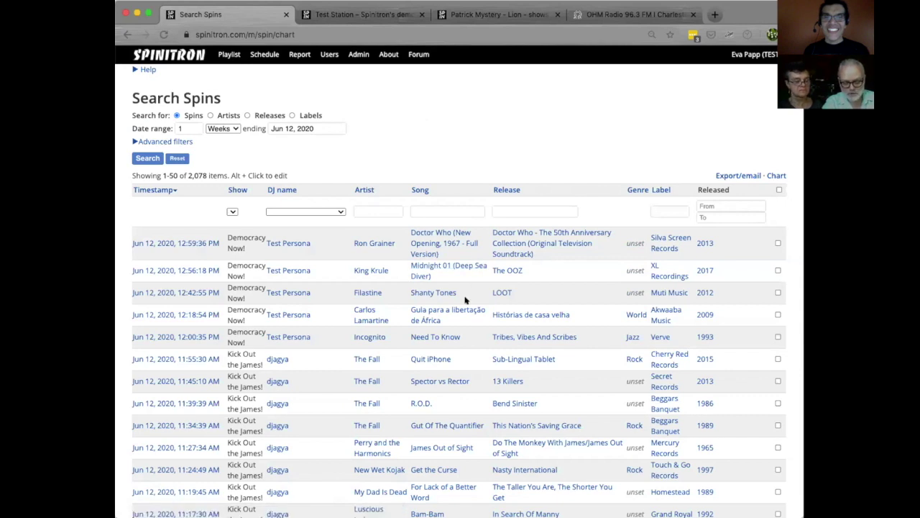
alt+click(420, 310)
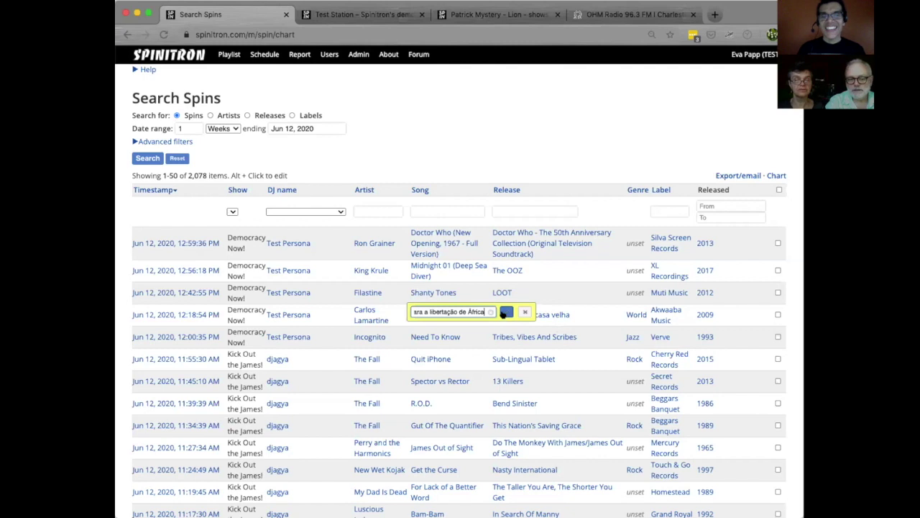
click(507, 311)
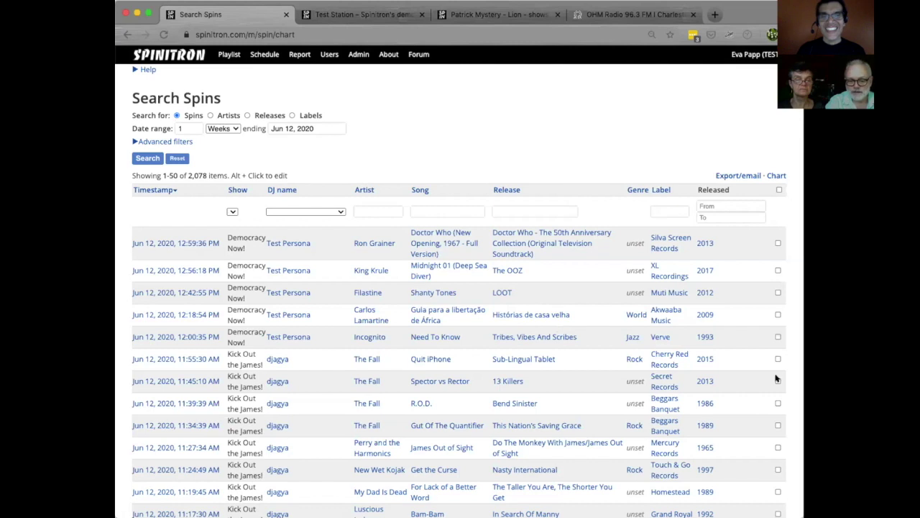
Step: Filter spins by artist 'the fa' and sort The Fall's 25 spins by release title
click(368, 209)
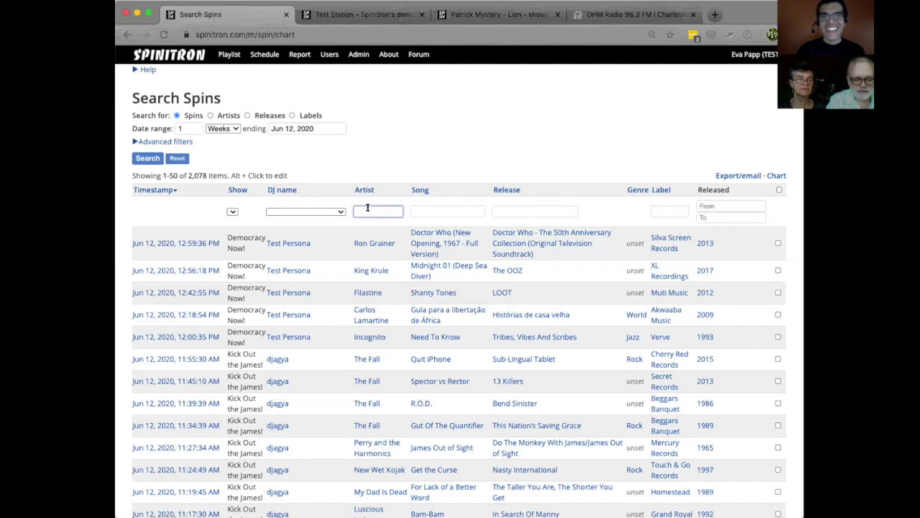
text(the fall)
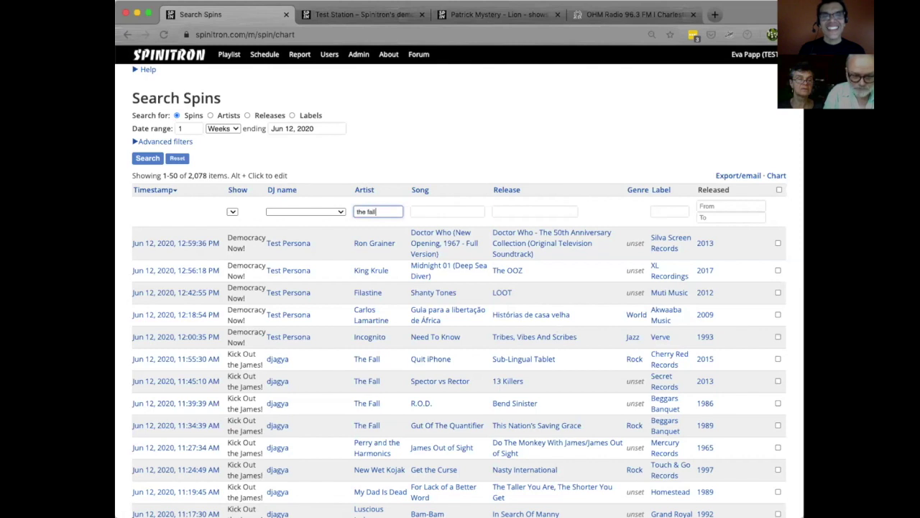
key(Return)
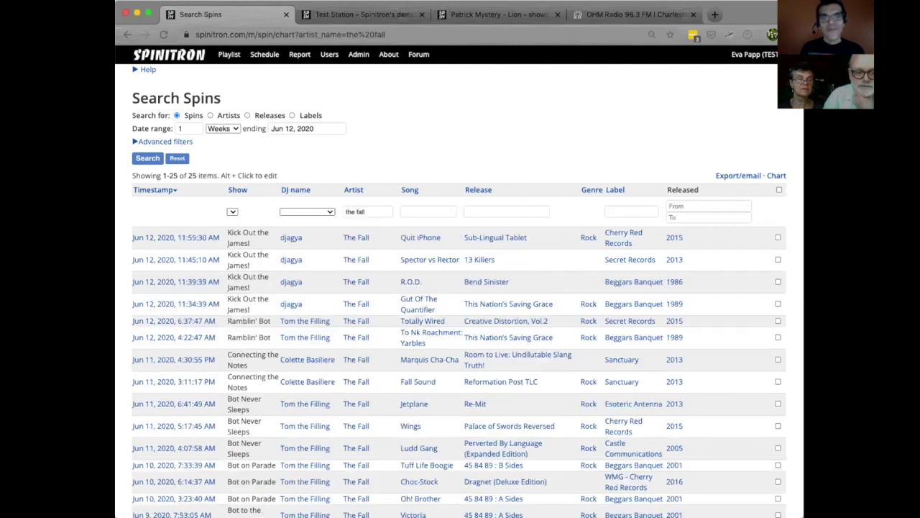
scroll(429, 260, down, 1)
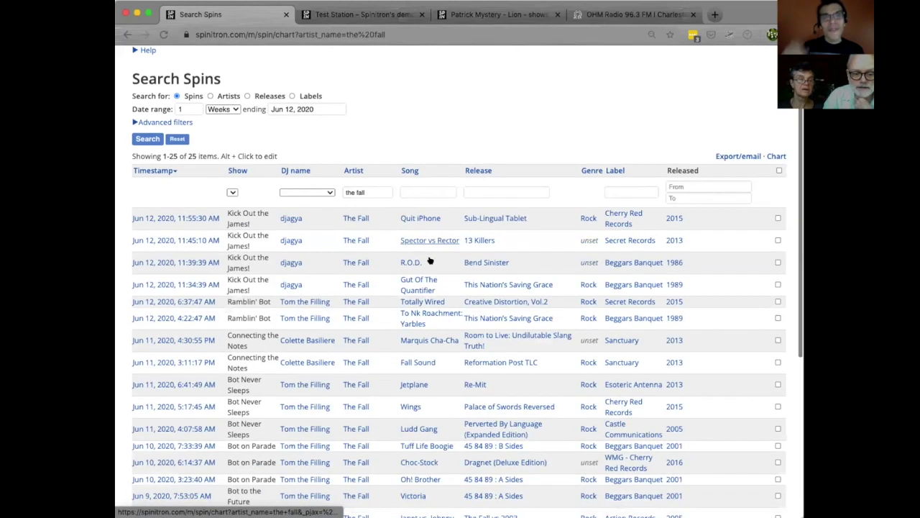
scroll(404, 188, up, 1)
click(470, 190)
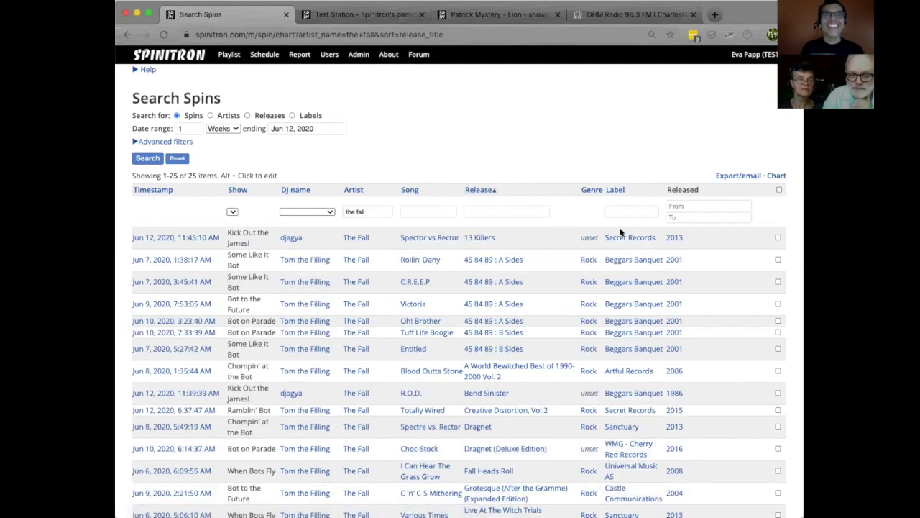
scroll(725, 342, down, 1)
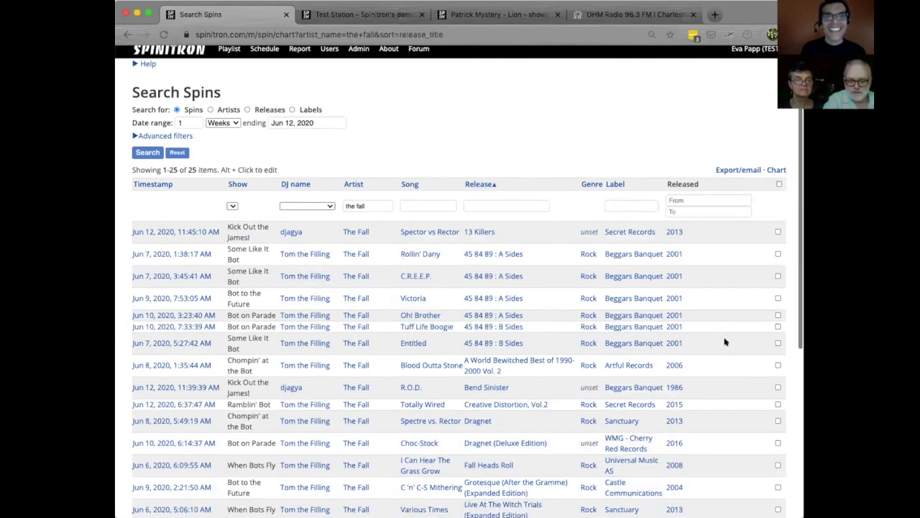
scroll(724, 342, up, 1)
scroll(725, 342, up, 1)
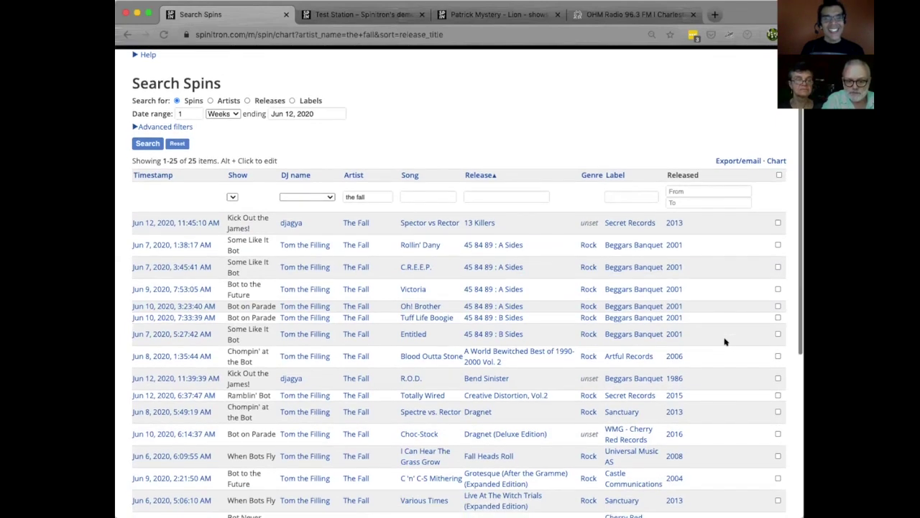
Step: Select the Spector vs Rector, R.O.D. and Choc-Stock spins and copy genre Rock to them
click(778, 238)
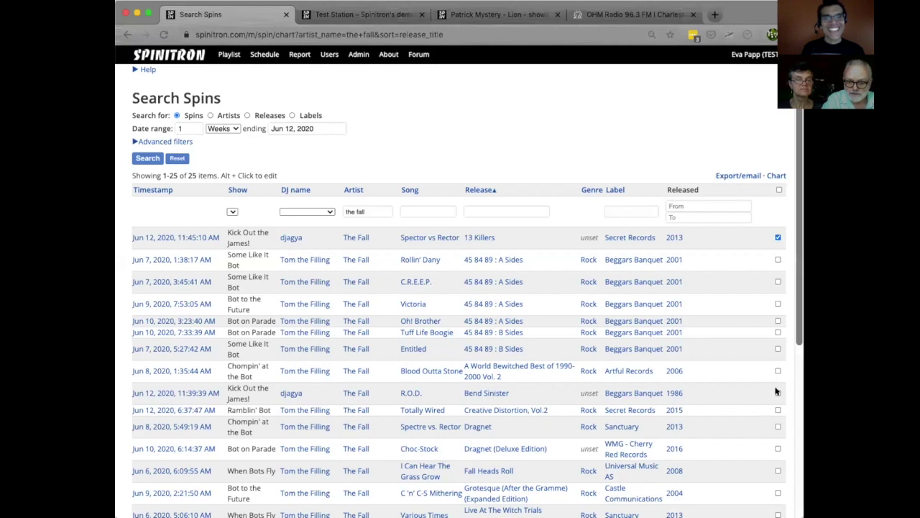
click(777, 392)
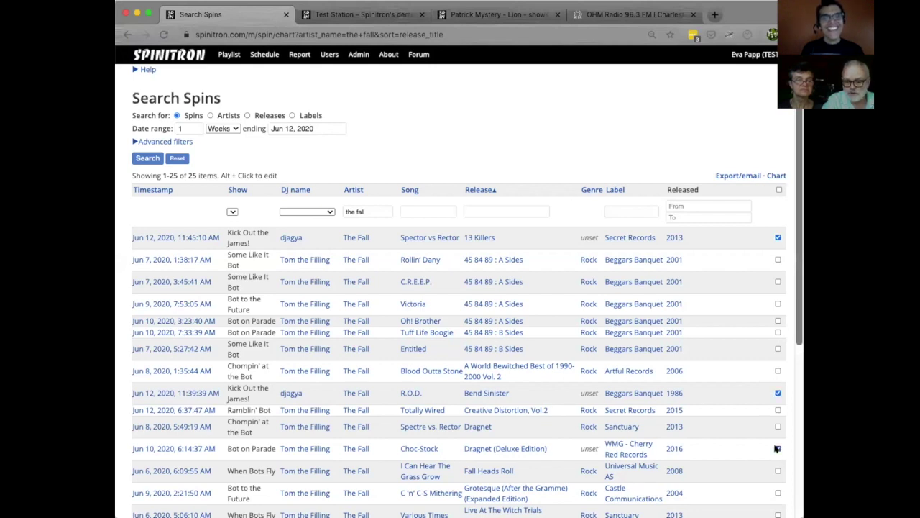
click(778, 448)
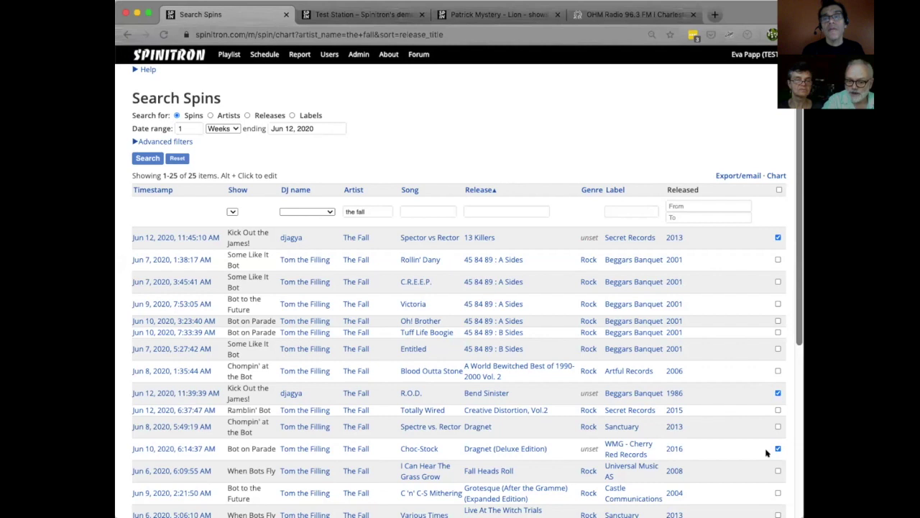
alt+click(586, 282)
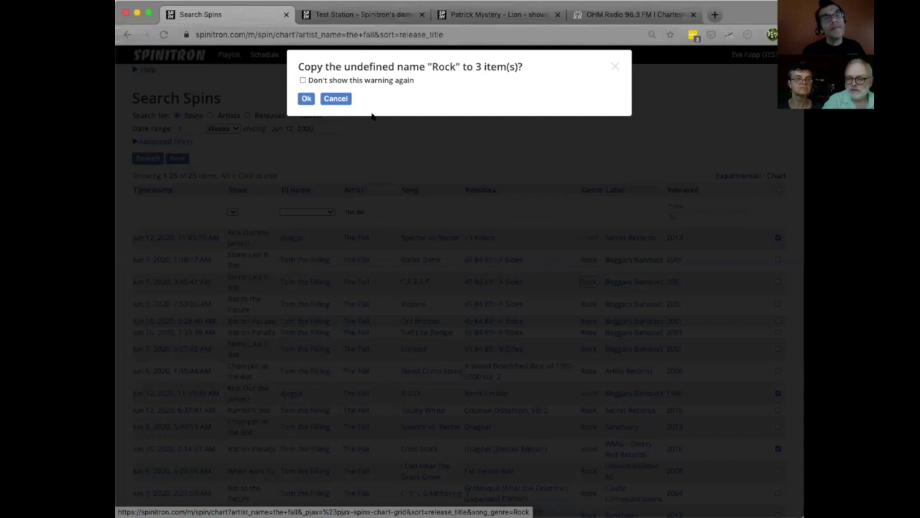
Step: Confirm copying Rock to the 3 spins so all 25 The Fall spins show Rock
click(306, 99)
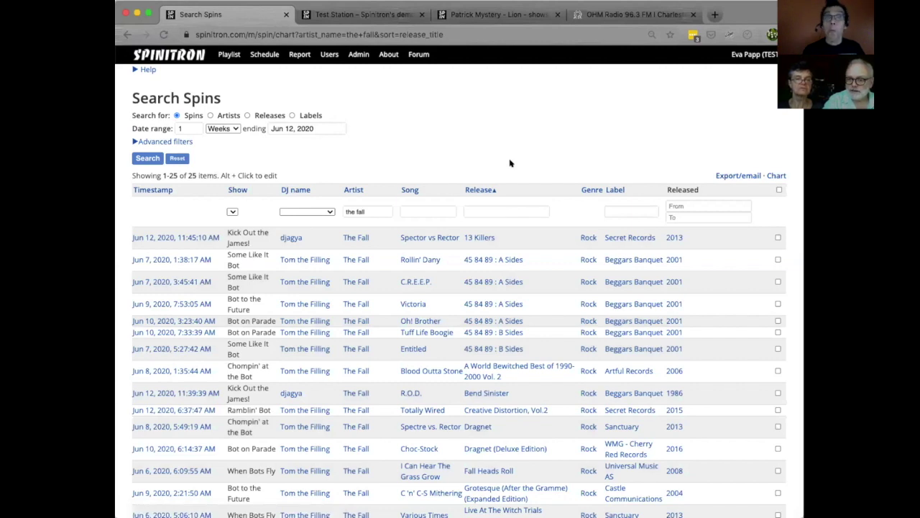
scroll(513, 268, down, 3)
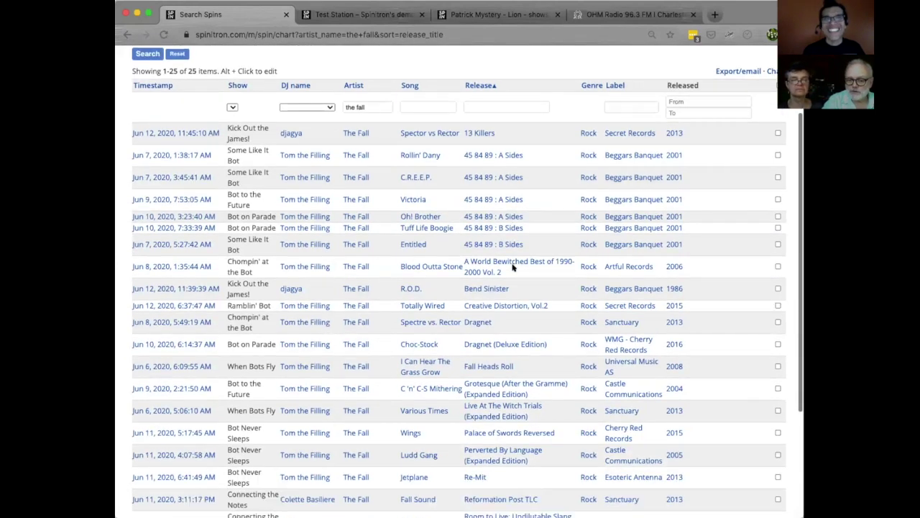
scroll(513, 268, down, 3)
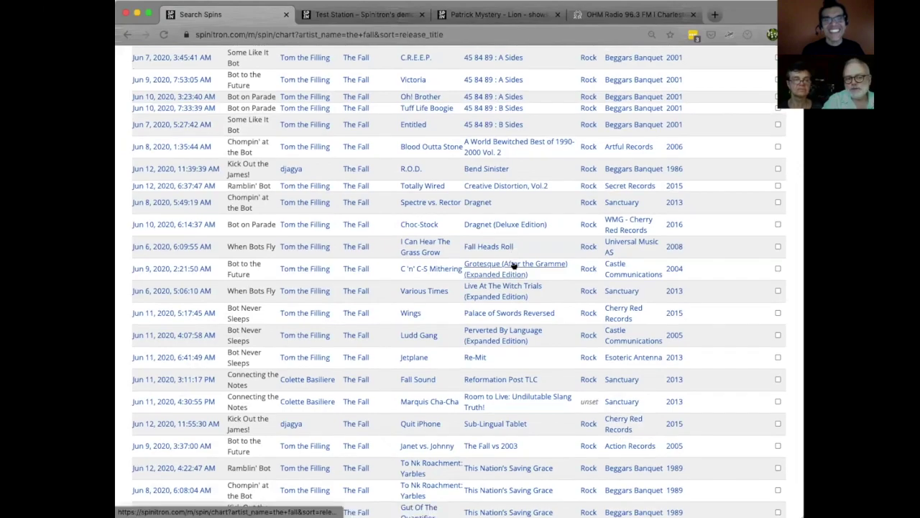
scroll(512, 272, up, 1)
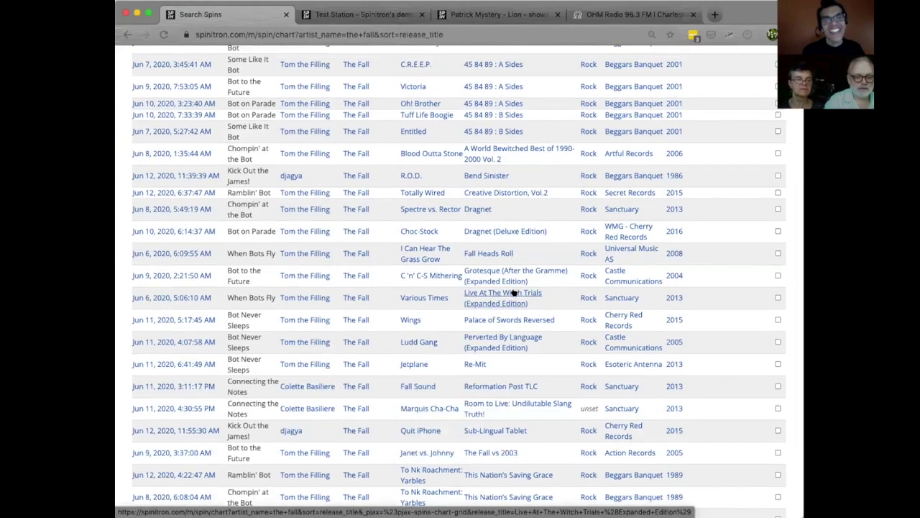
scroll(513, 291, up, 3)
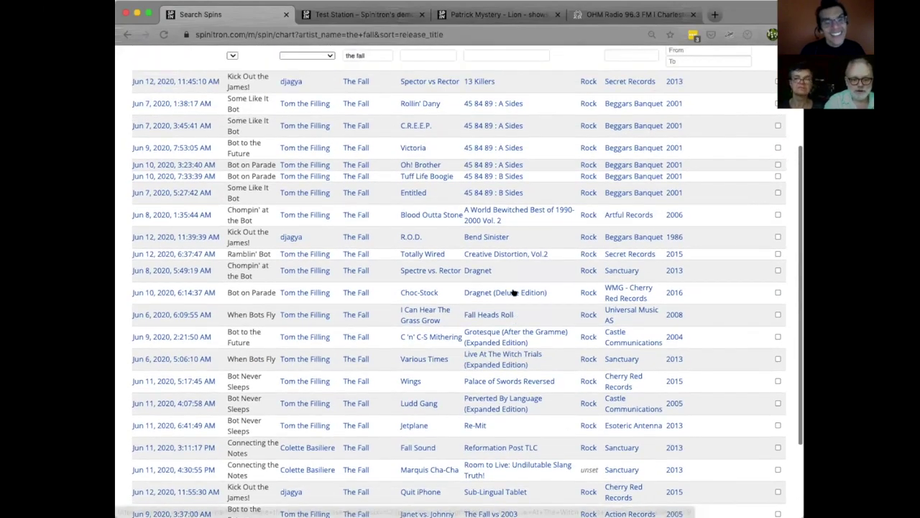
scroll(513, 291, up, 3)
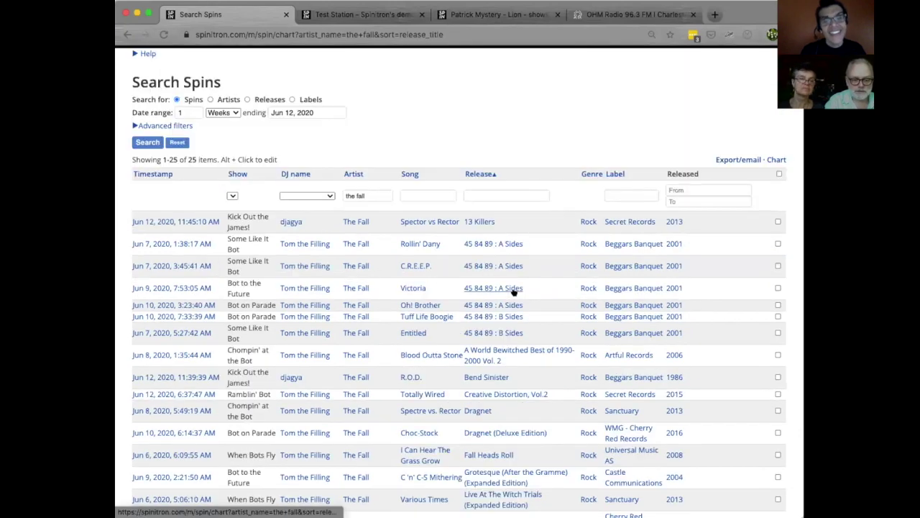
click(408, 189)
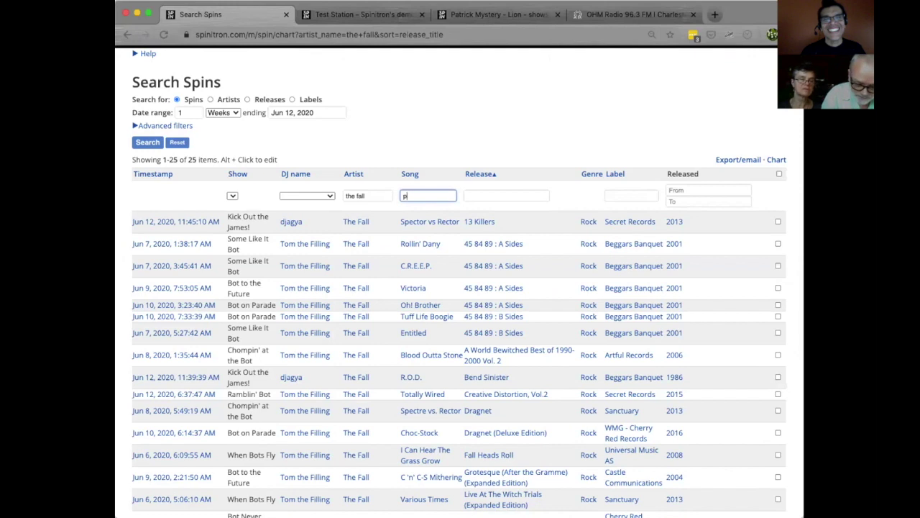
Step: Try a song filter of 'priest', then clear it to show all The Fall spins again
key(Return)
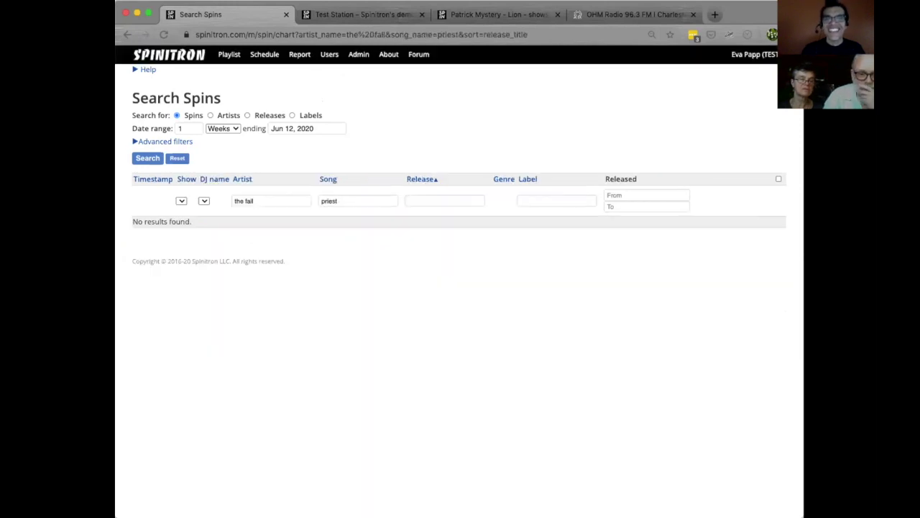
click(331, 200)
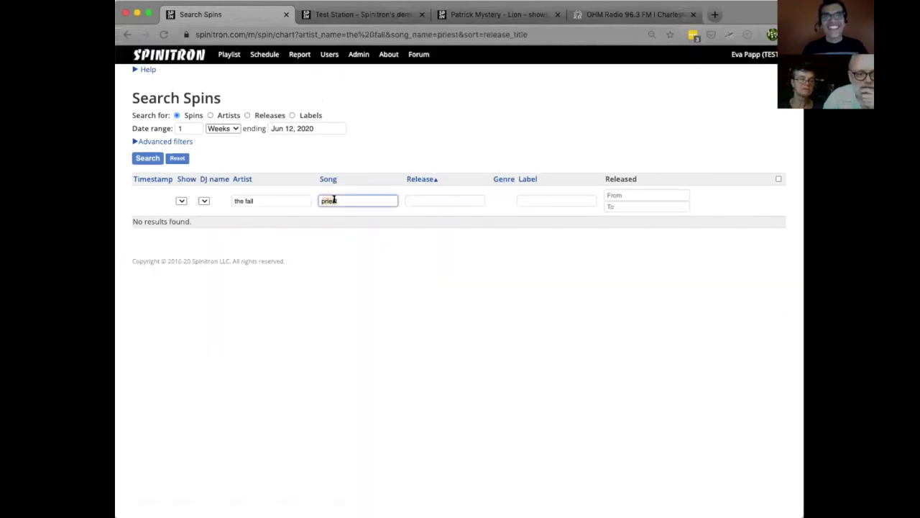
key(BackSpace)
key(BackSpace)
key(BackSpace)
key(BackSpace)
key(BackSpace)
key(BackSpace)
key(Return)
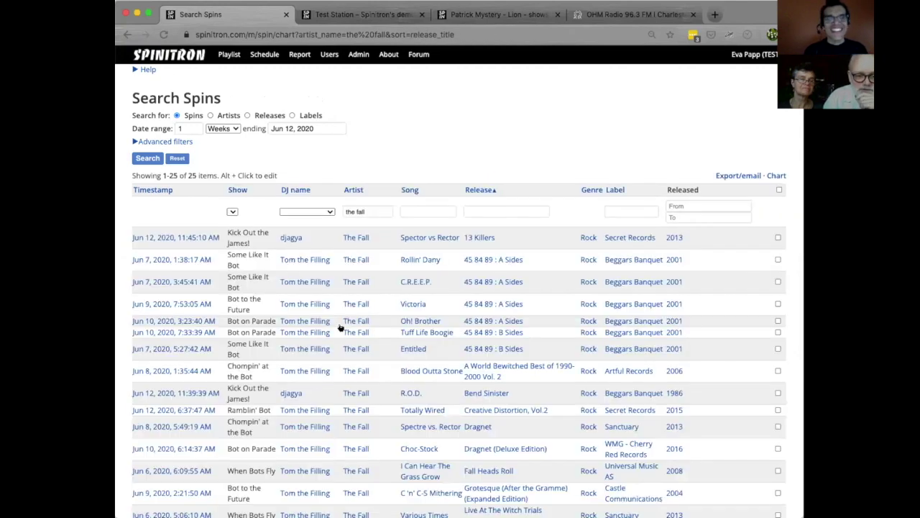
scroll(340, 327, down, 2)
scroll(340, 327, down, 1)
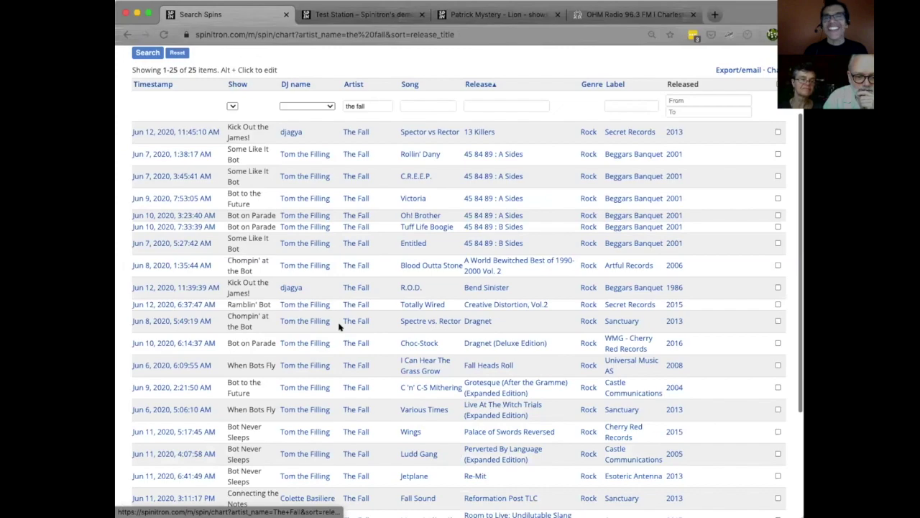
scroll(340, 327, down, 3)
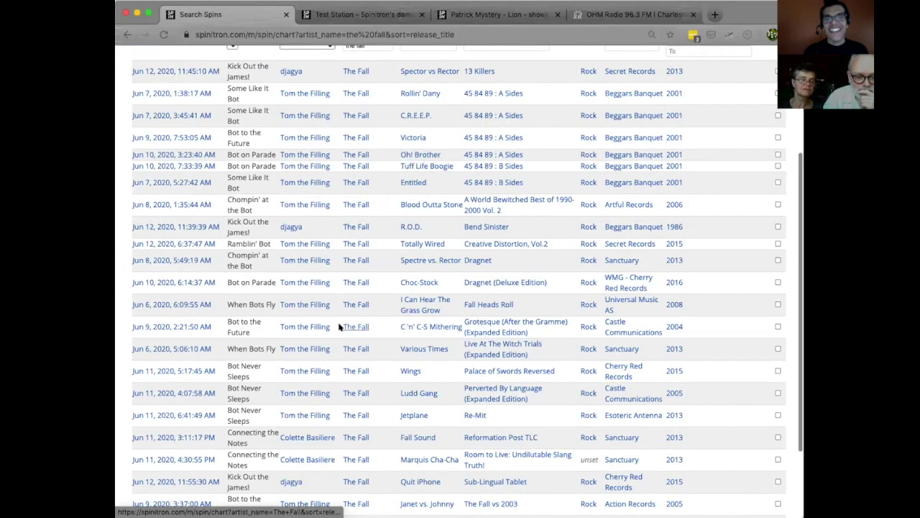
scroll(340, 327, down, 3)
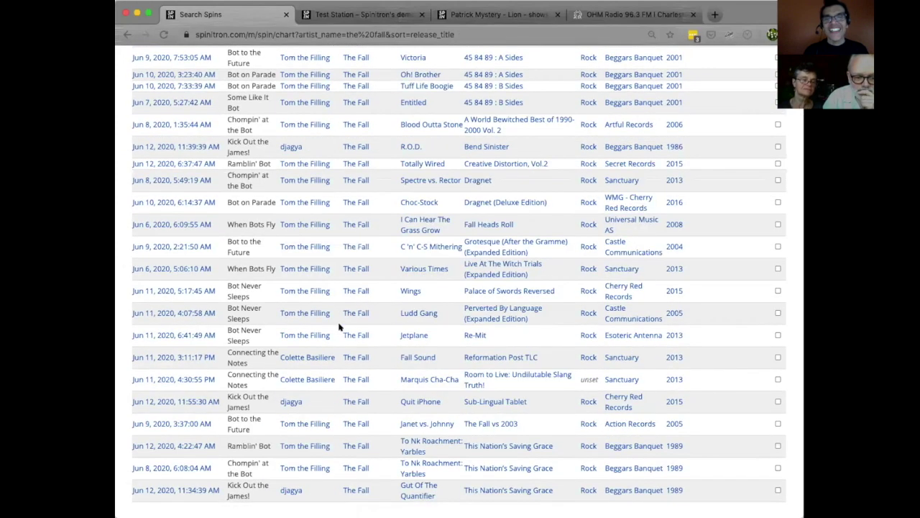
scroll(339, 327, up, 10)
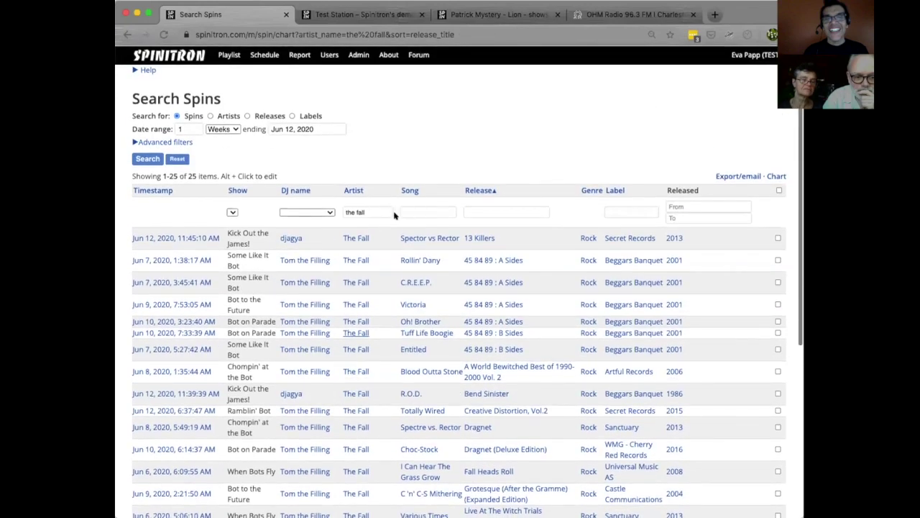
Step: Sort The Fall's 25 spins by song title, starting with Blood Outta Stone
click(410, 210)
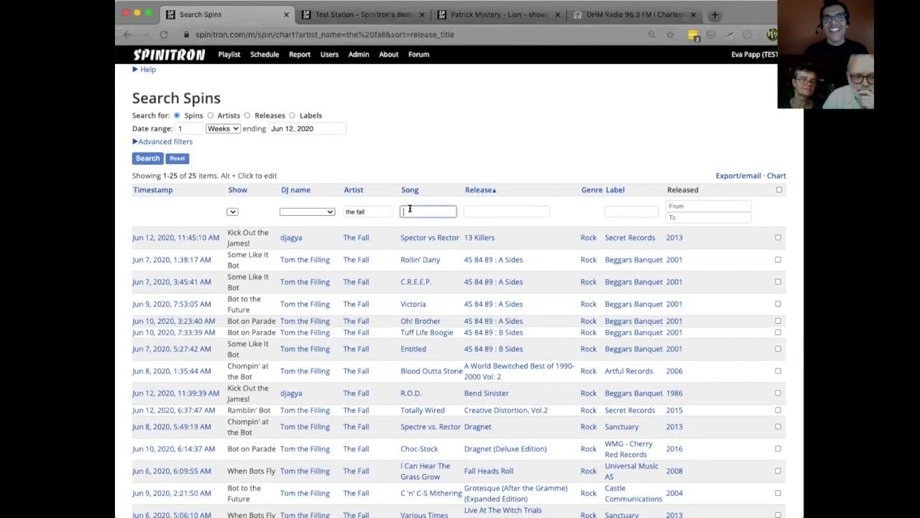
text(s)
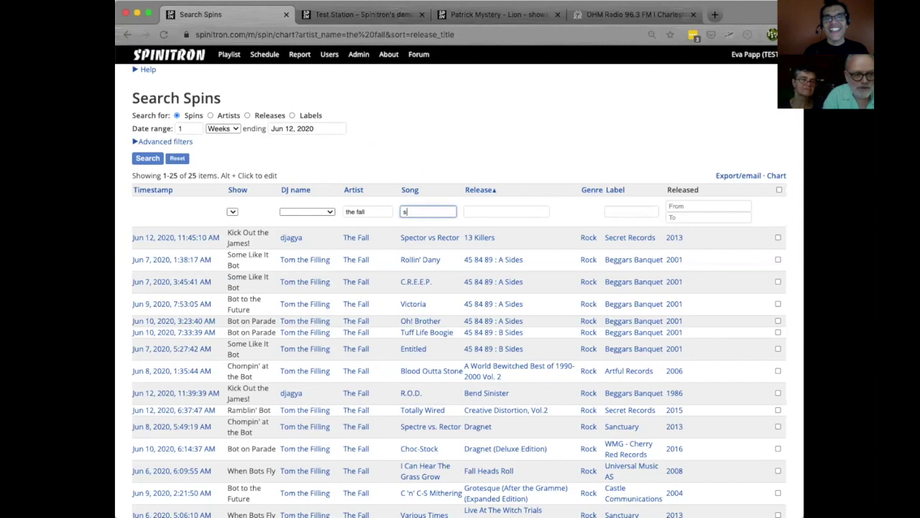
scroll(403, 332, down, 2)
scroll(402, 336, down, 5)
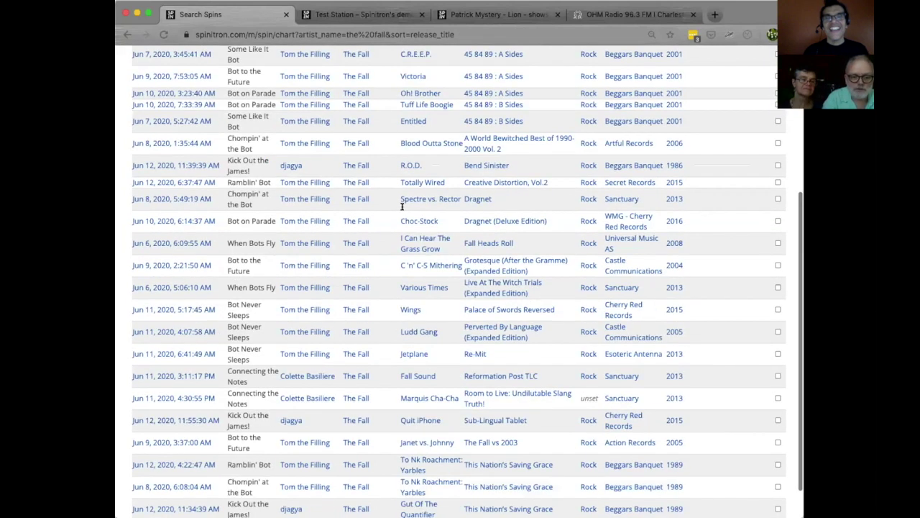
scroll(406, 191, up, 8)
click(409, 191)
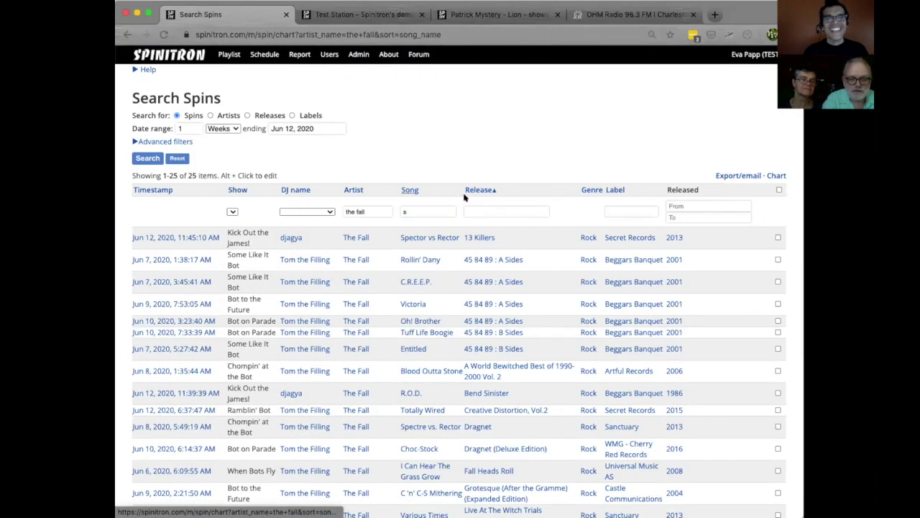
scroll(475, 199, down, 4)
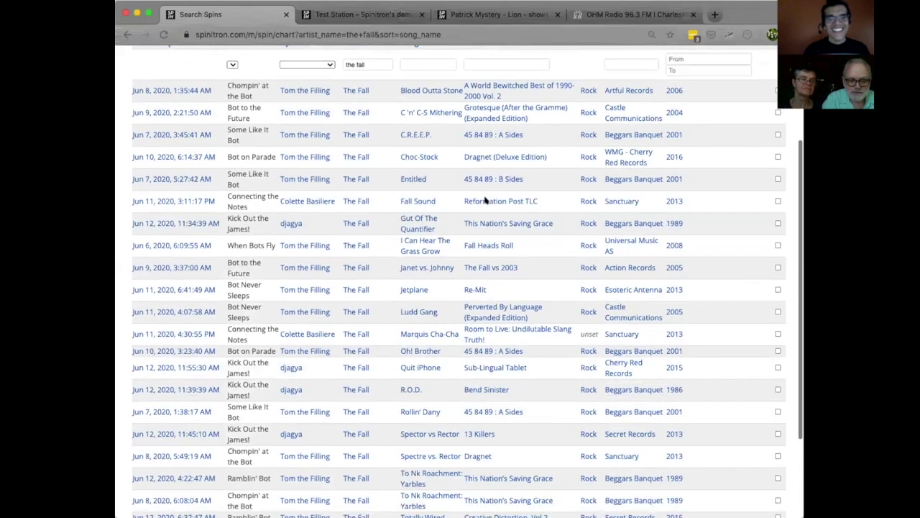
scroll(486, 201, down, 1)
scroll(486, 201, down, 3)
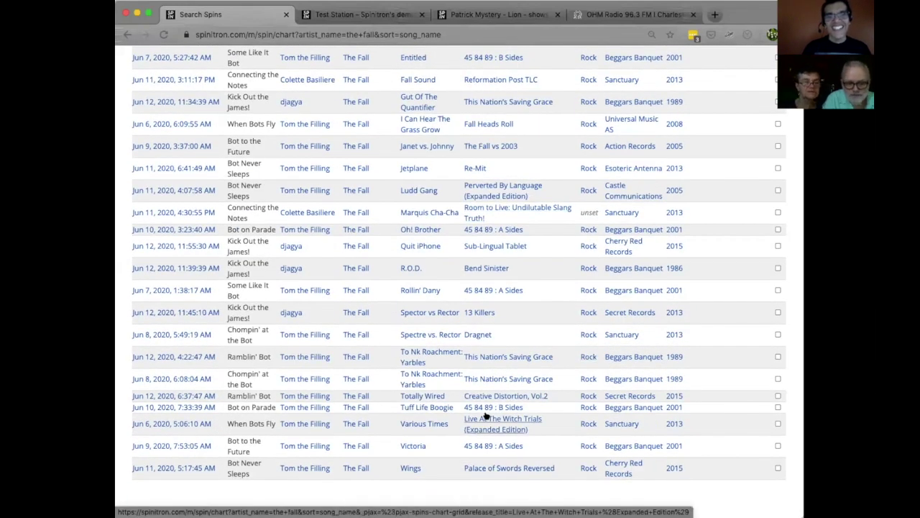
scroll(489, 414, up, 1)
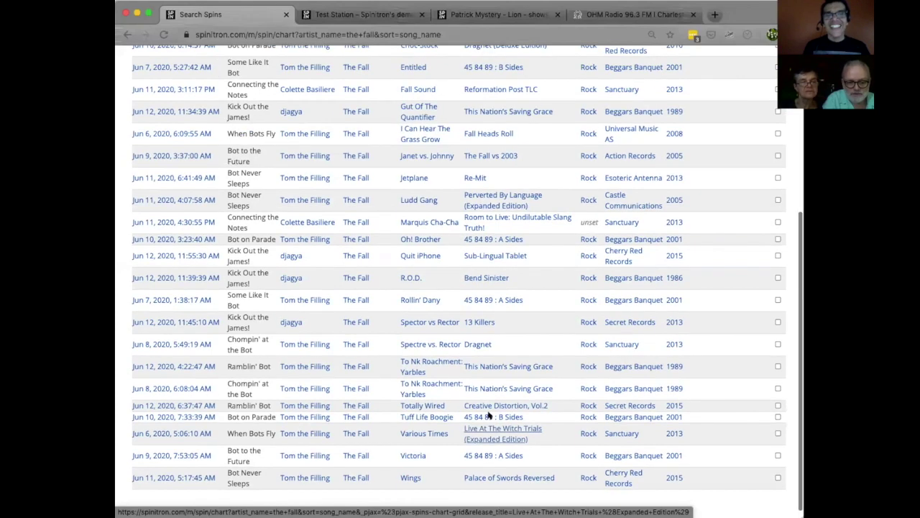
scroll(489, 414, up, 1)
scroll(489, 415, up, 1)
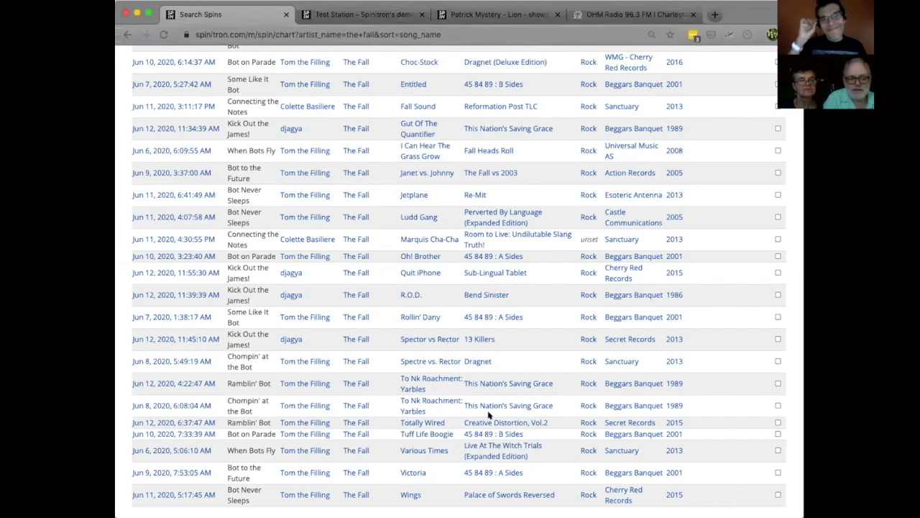
scroll(180, 216, up, 10)
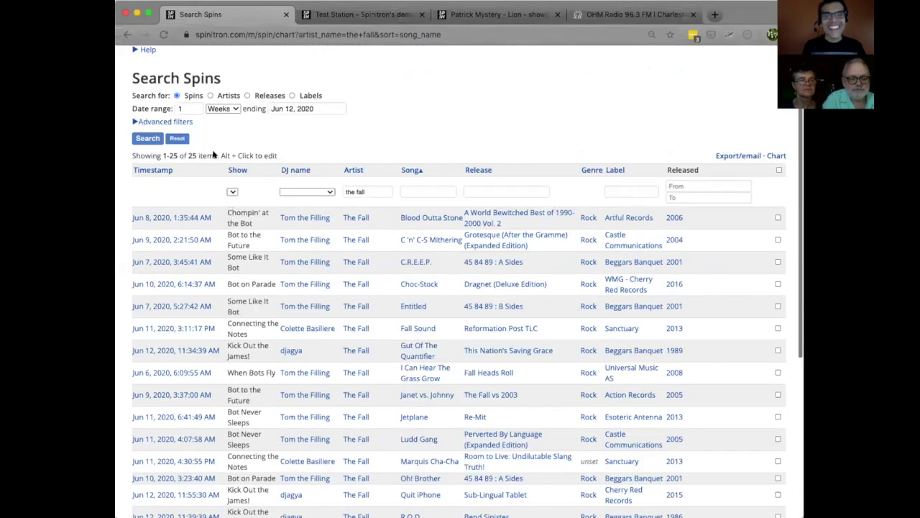
scroll(180, 140, up, 1)
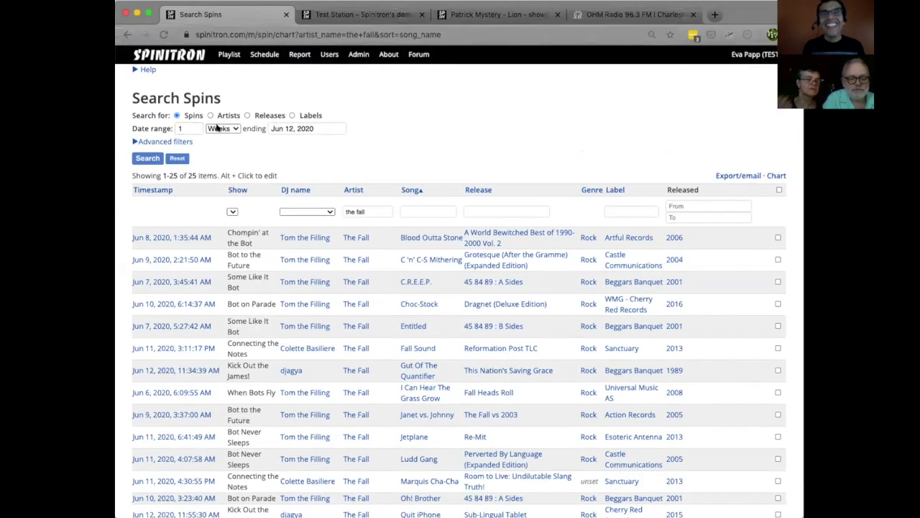
Step: Change the date range to 1 month ending Jun 12, 2020, listing 78 spins by The Fall
click(219, 129)
click(222, 137)
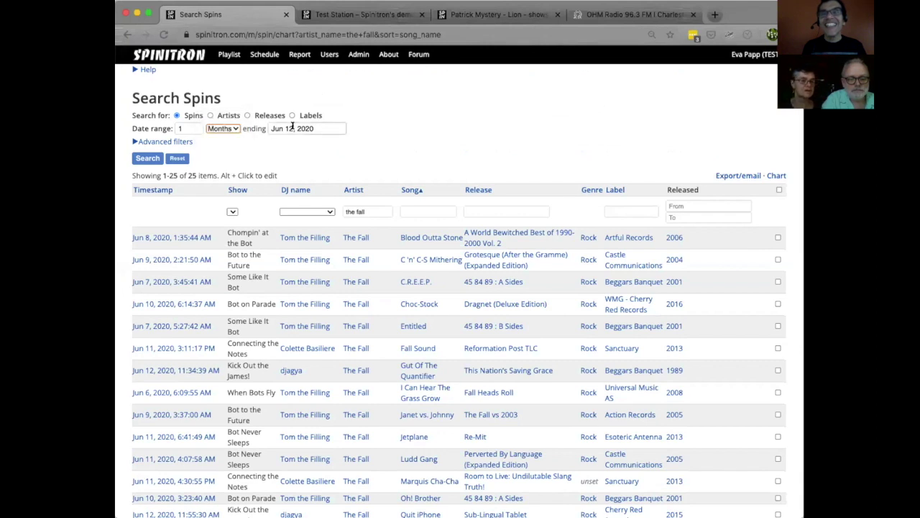
click(292, 128)
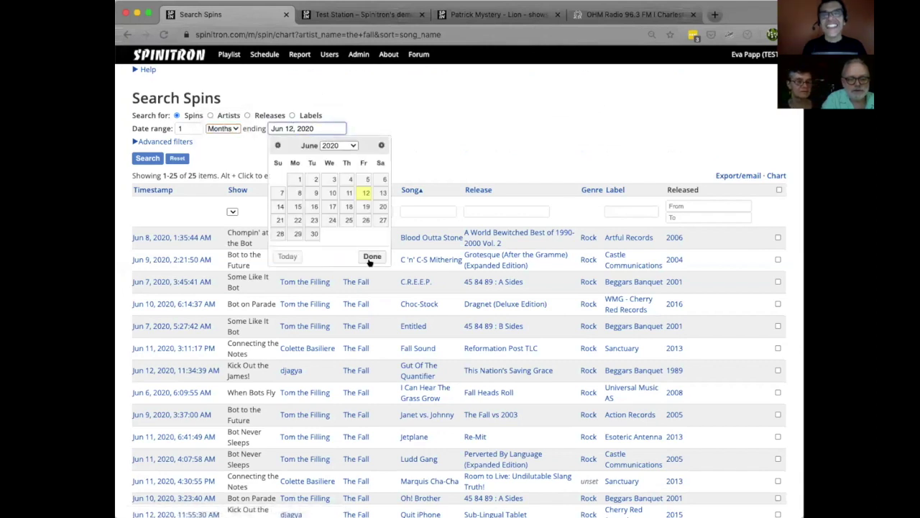
click(237, 160)
click(146, 158)
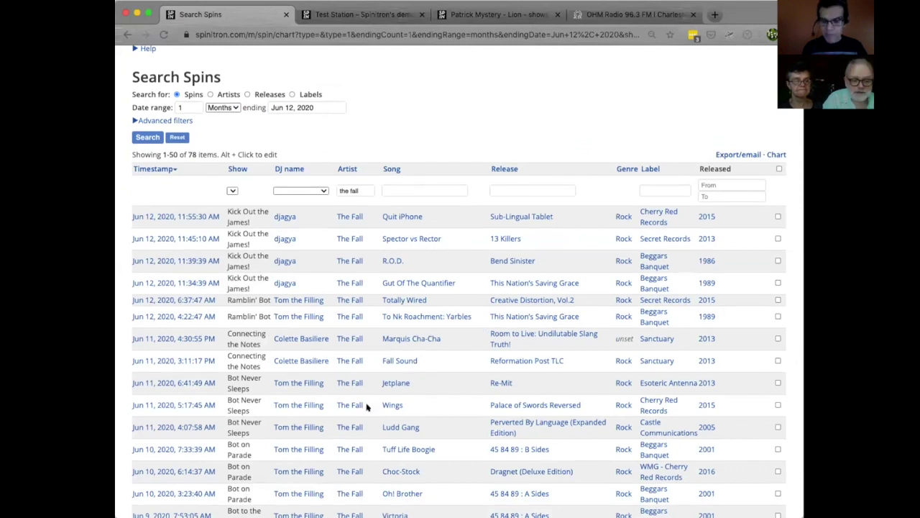
scroll(367, 407, down, 2)
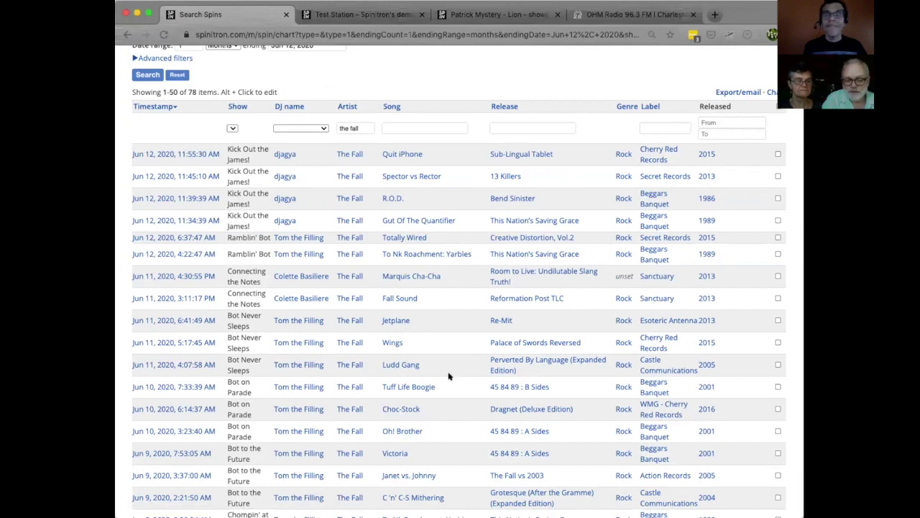
Step: Tick the seven spins from Fall Sound to Victoria and copy release '45 84 89 : B Sides' onto them
click(778, 298)
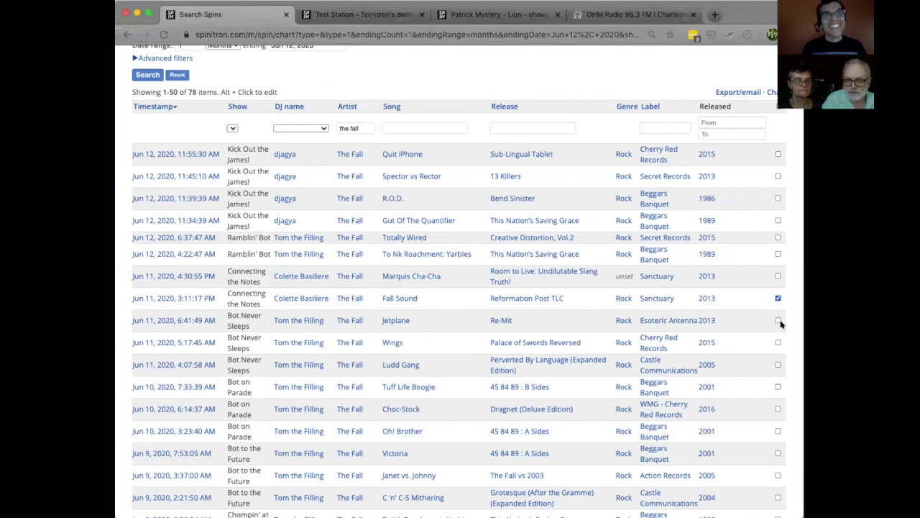
click(778, 320)
click(778, 342)
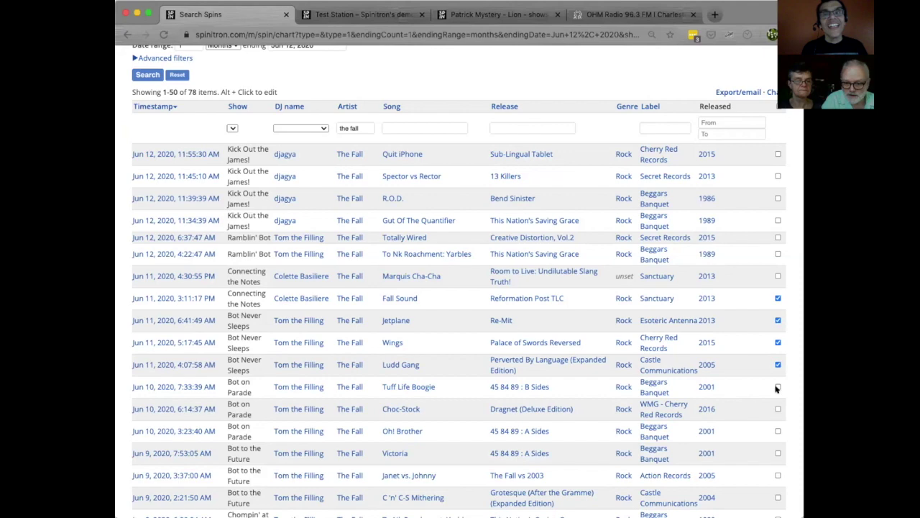
click(778, 408)
click(778, 430)
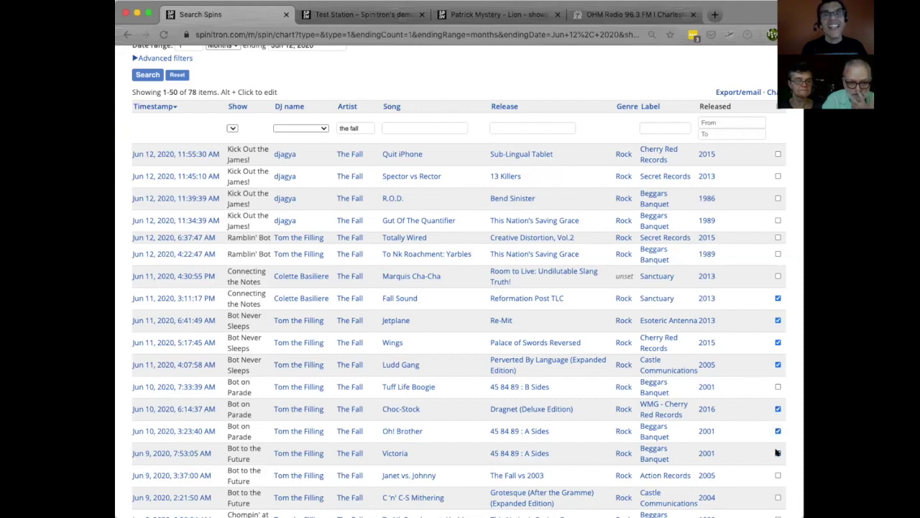
click(778, 453)
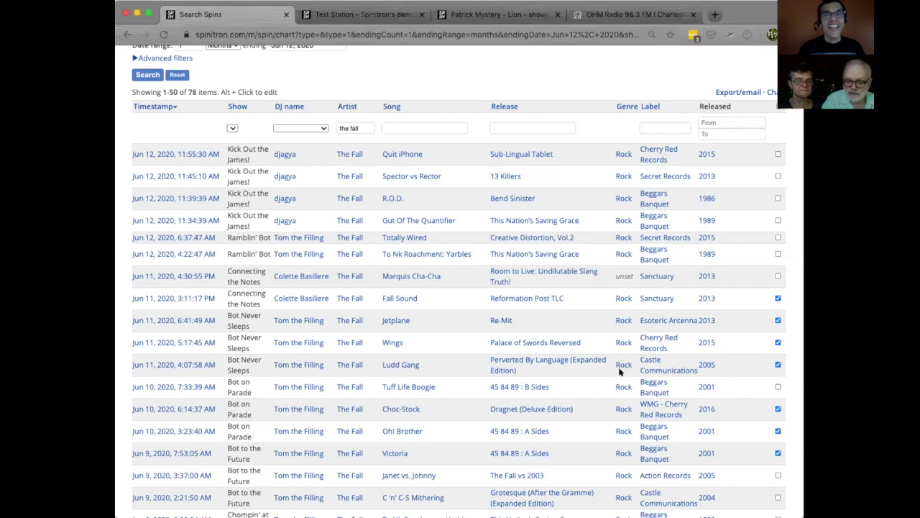
alt+click(525, 386)
key(Return)
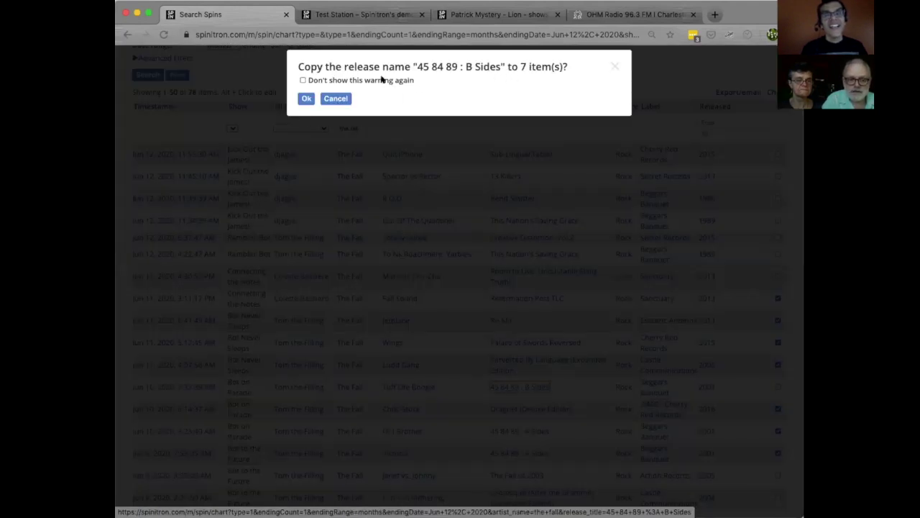
click(306, 99)
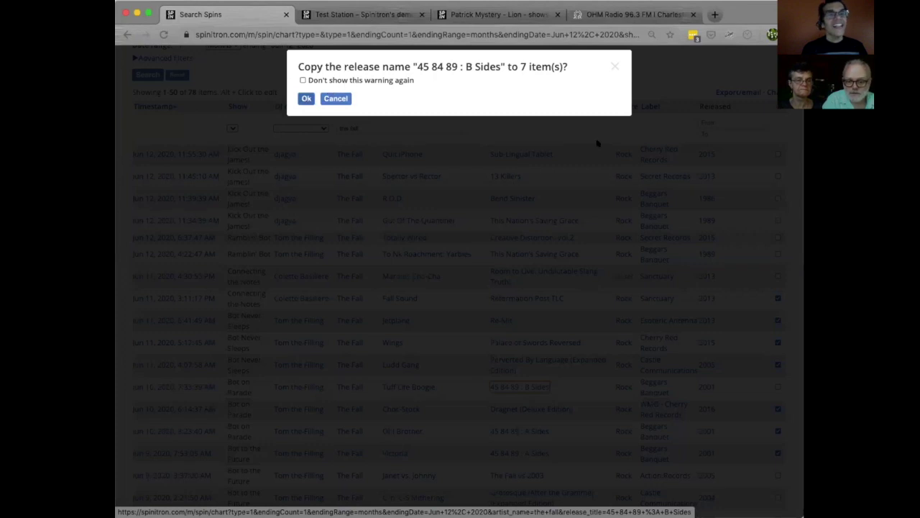
scroll(597, 143, down, 3)
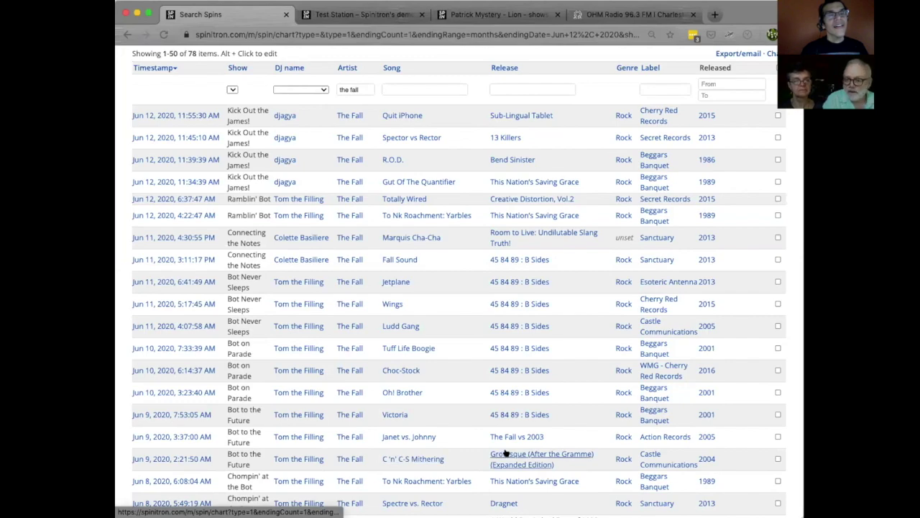
scroll(506, 453, up, 1)
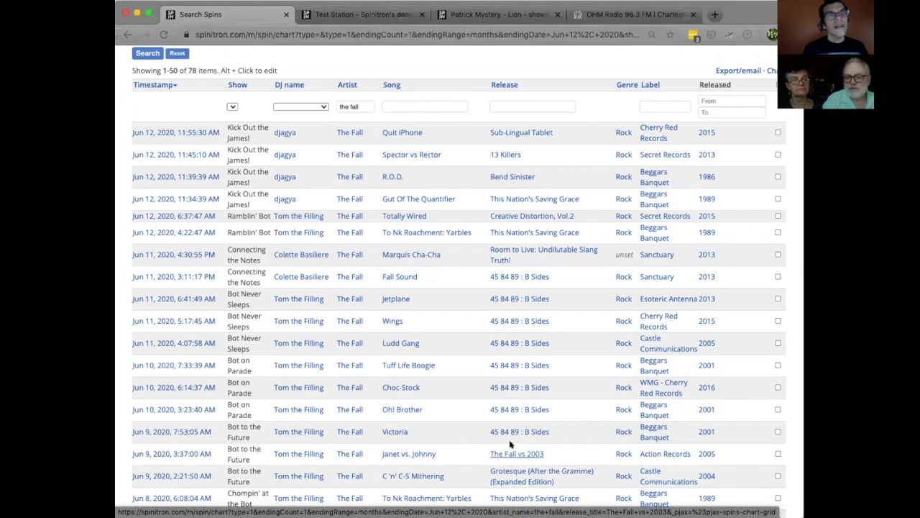
Step: Switch to chart view and search releases instead of individual spins
click(773, 71)
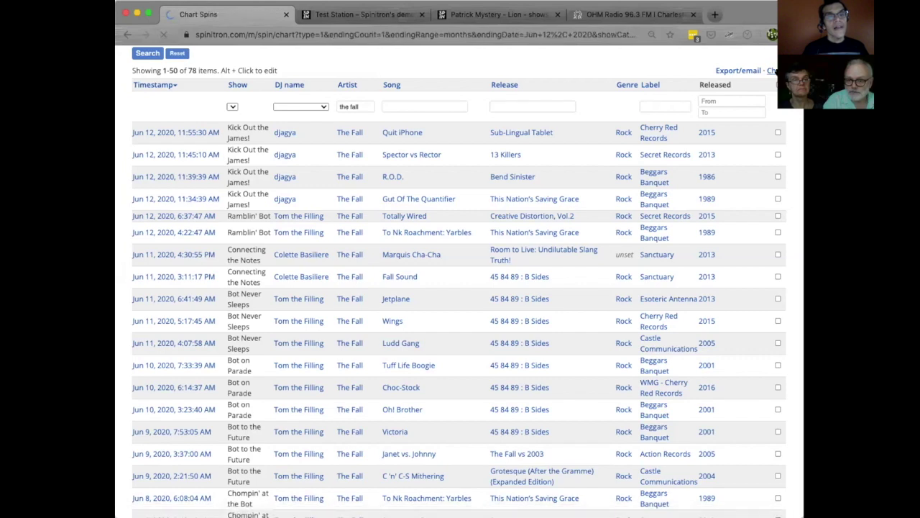
scroll(589, 152, down, 1)
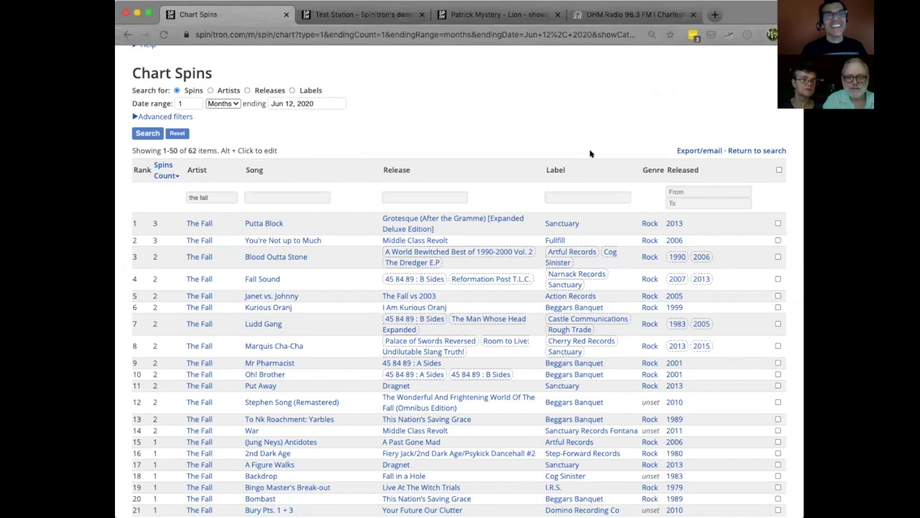
scroll(590, 153, up, 1)
click(246, 115)
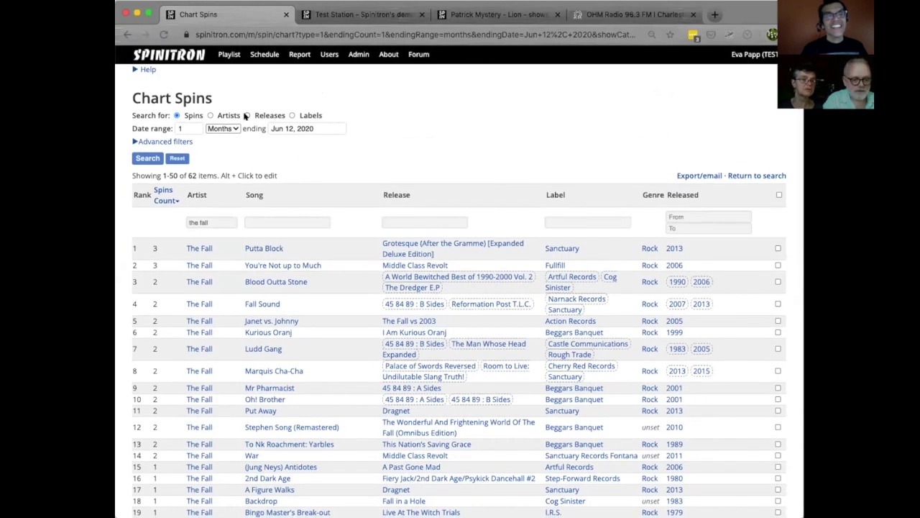
click(147, 158)
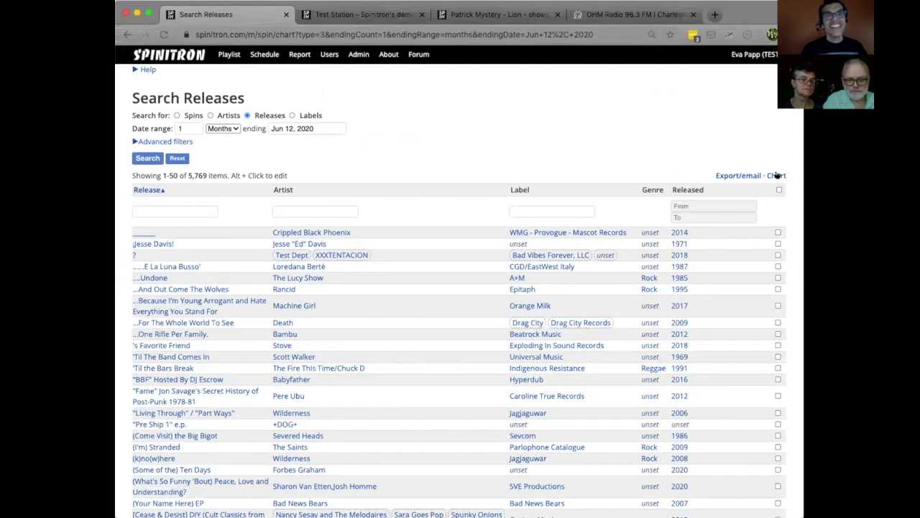
Step: Rank the releases as a past-month chart, with 45 84 89 : B Sides at 10 spins
click(776, 176)
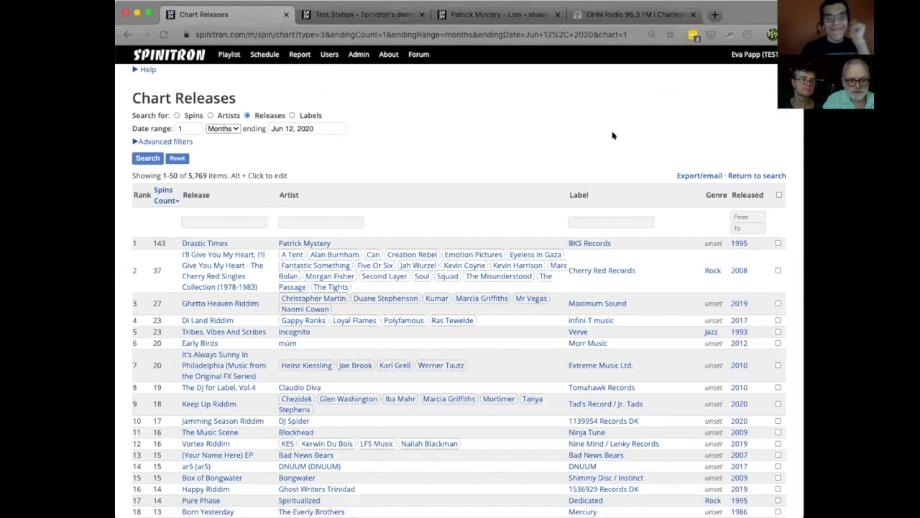
scroll(611, 136, down, 1)
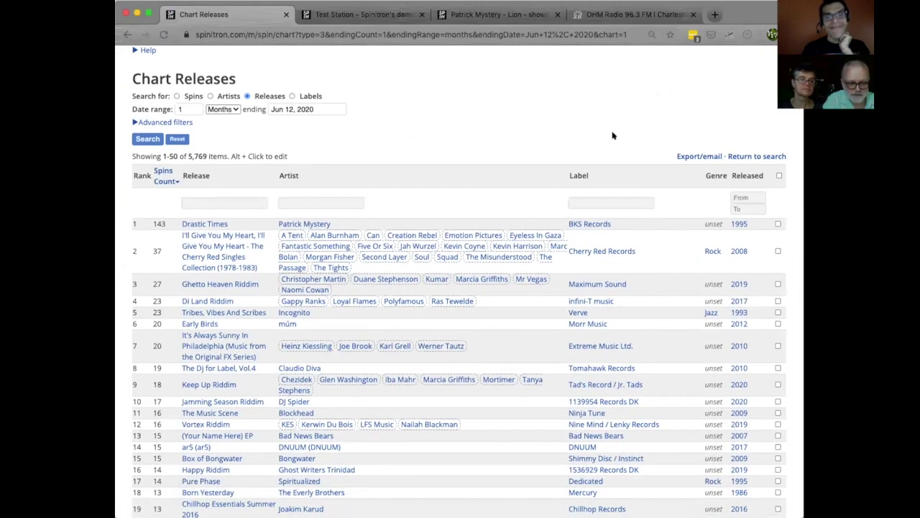
scroll(613, 136, down, 3)
scroll(612, 136, down, 1)
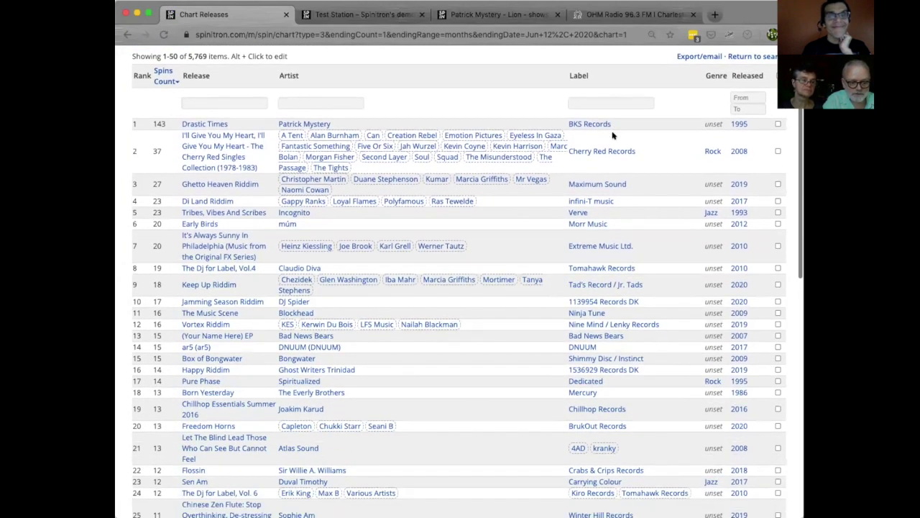
scroll(613, 135, down, 15)
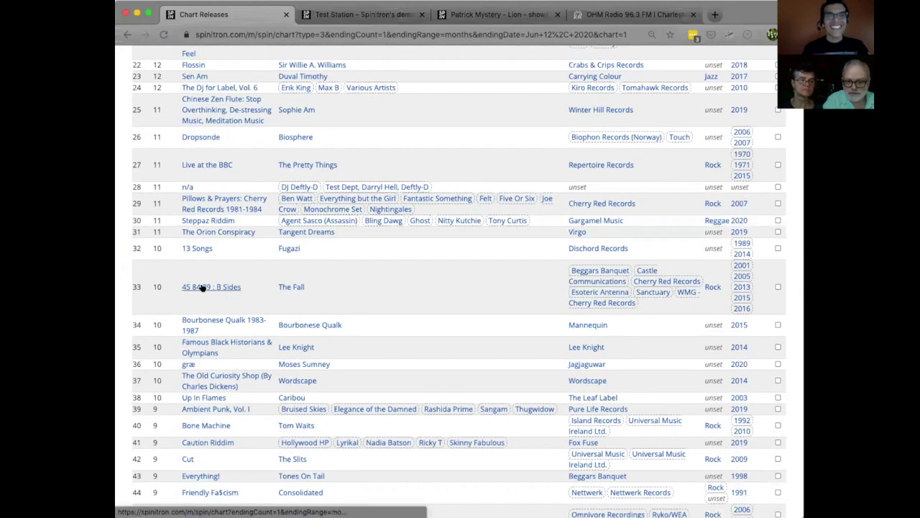
scroll(201, 287, up, 1)
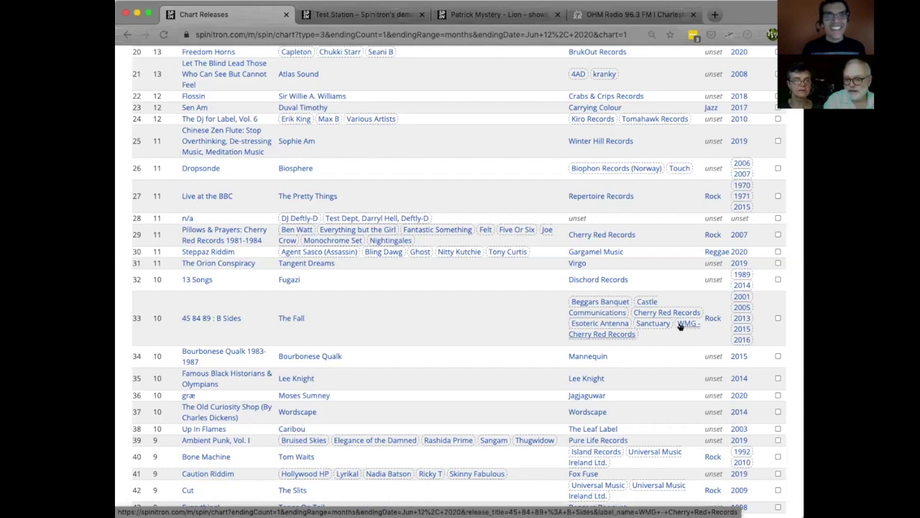
scroll(682, 326, up, 1)
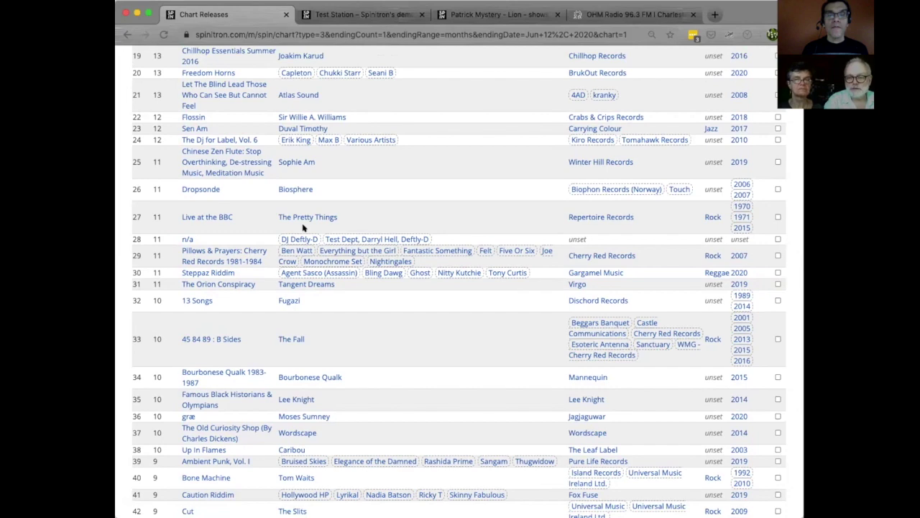
scroll(302, 227, up, 2)
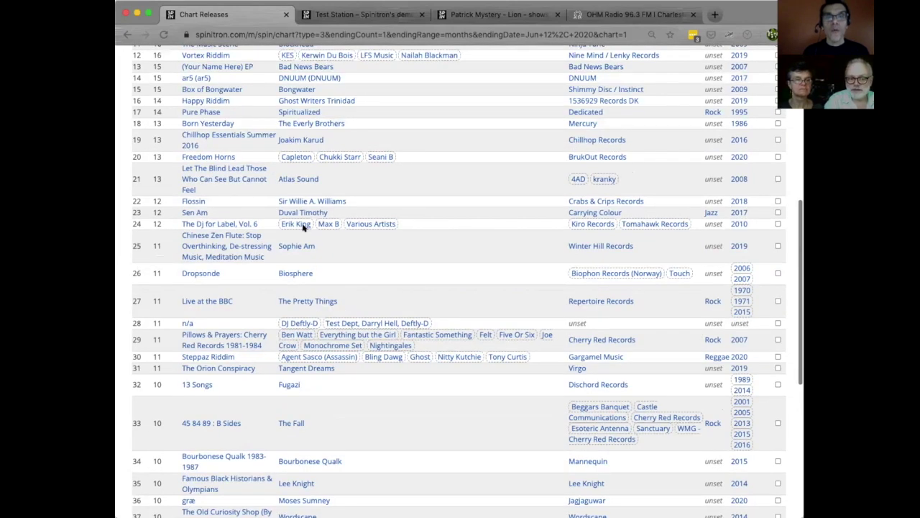
scroll(302, 228, up, 5)
scroll(302, 227, up, 4)
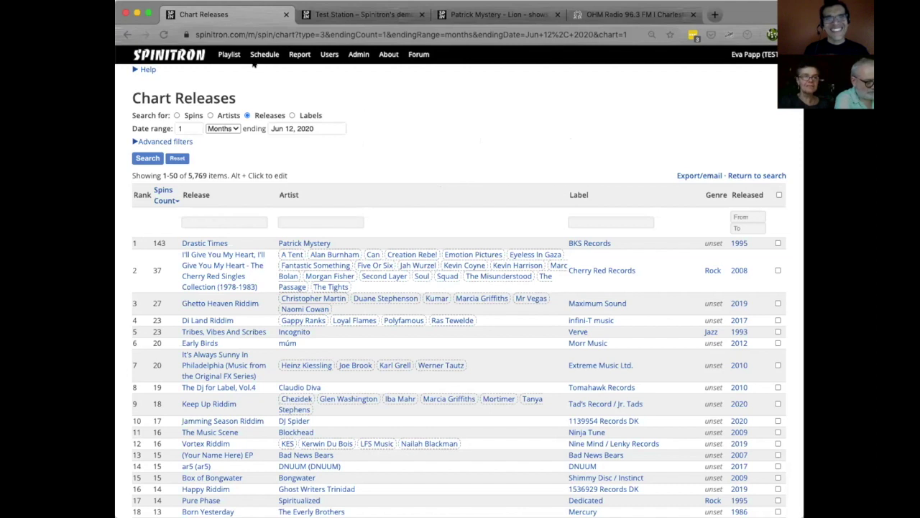
Step: Search spins over a 3 Days range (753 results) and open their Export/email options
mouse_move(299, 55)
click(312, 71)
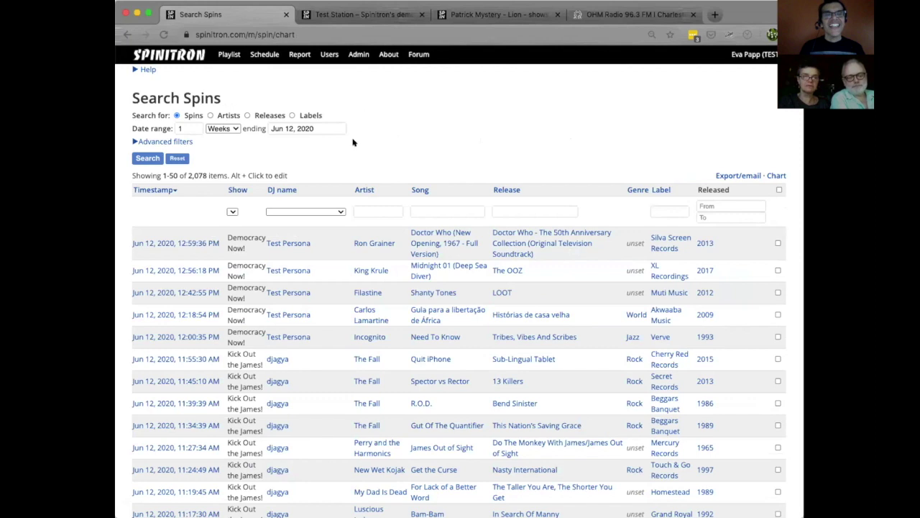
click(300, 55)
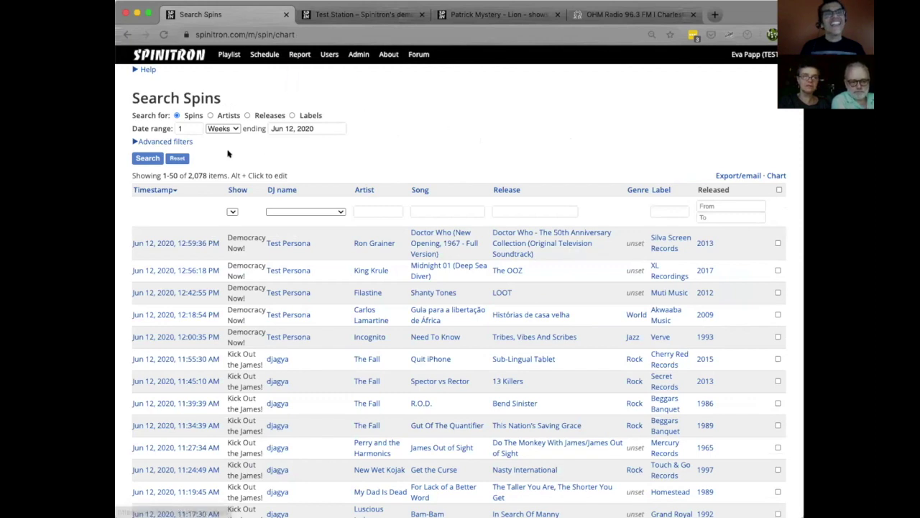
click(232, 128)
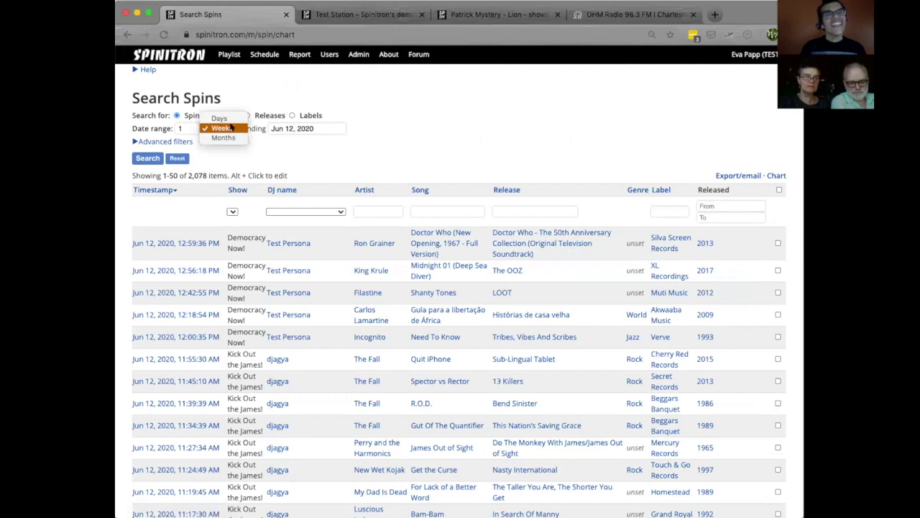
click(228, 118)
click(194, 126)
click(194, 126)
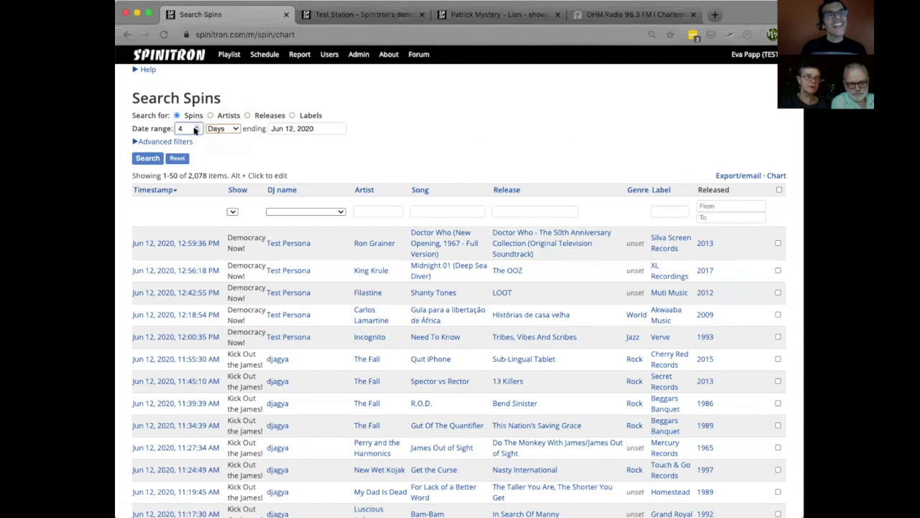
click(195, 131)
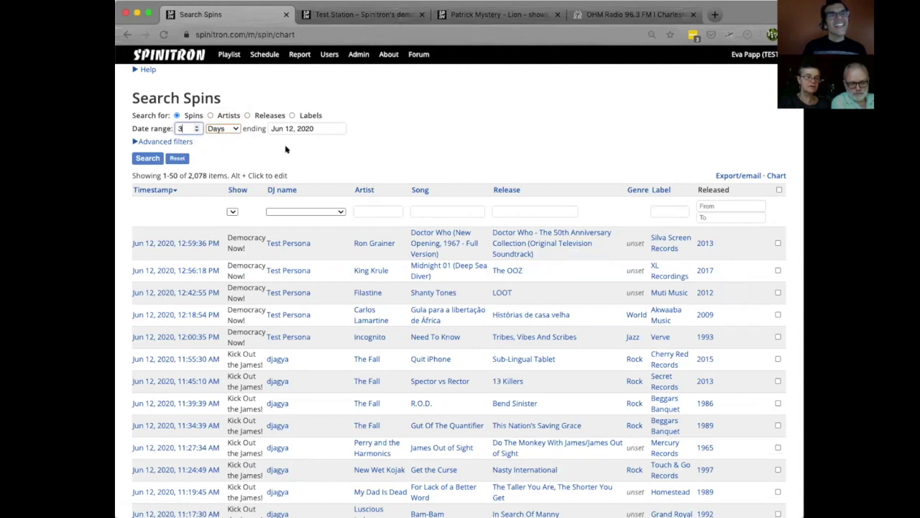
click(155, 160)
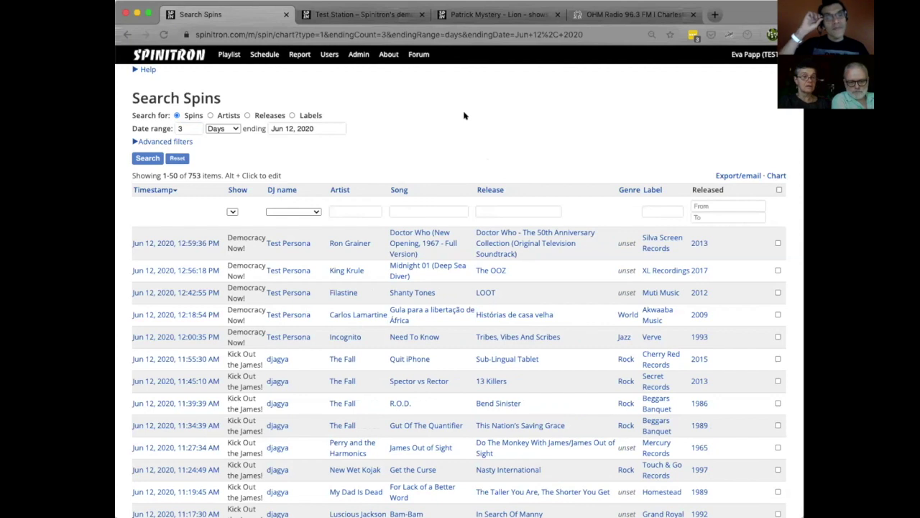
click(724, 175)
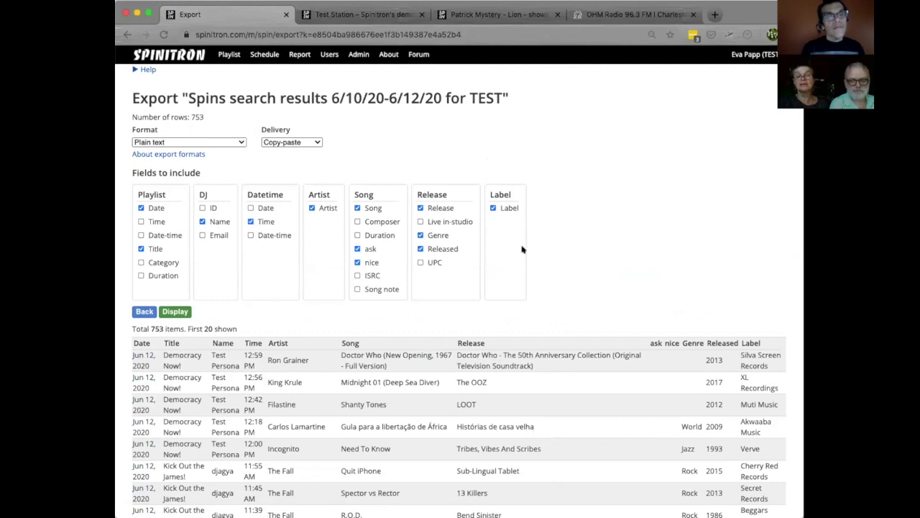
click(167, 312)
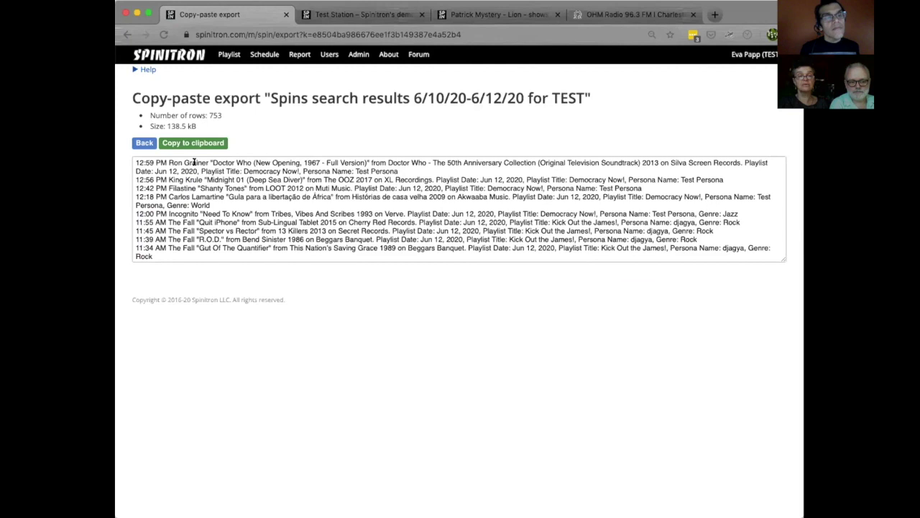
click(144, 143)
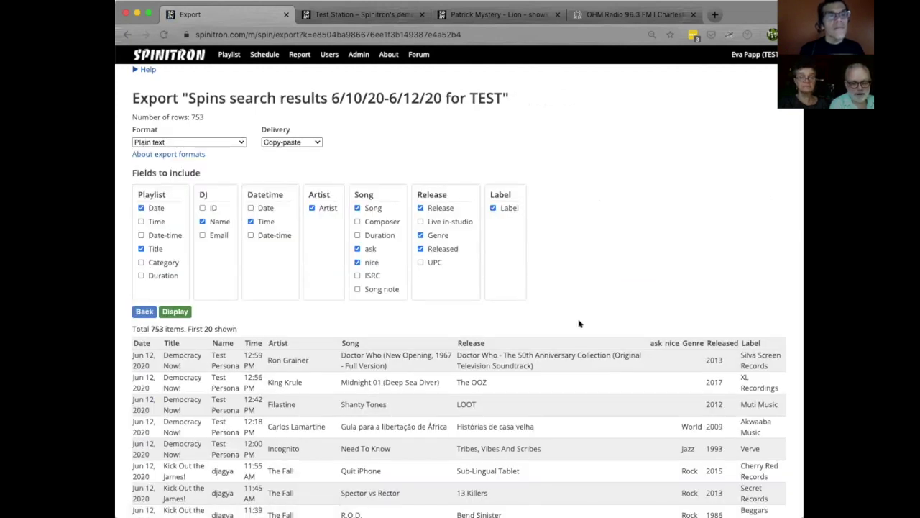
click(317, 142)
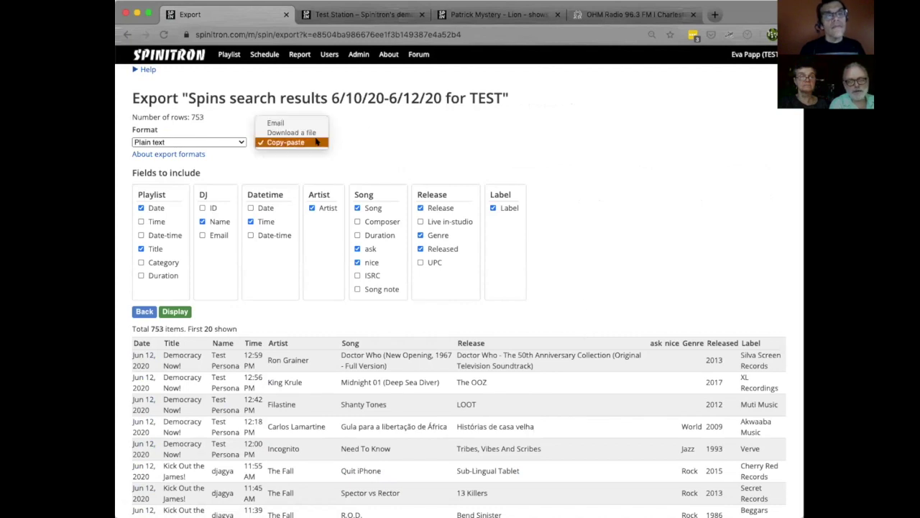
click(345, 125)
click(239, 142)
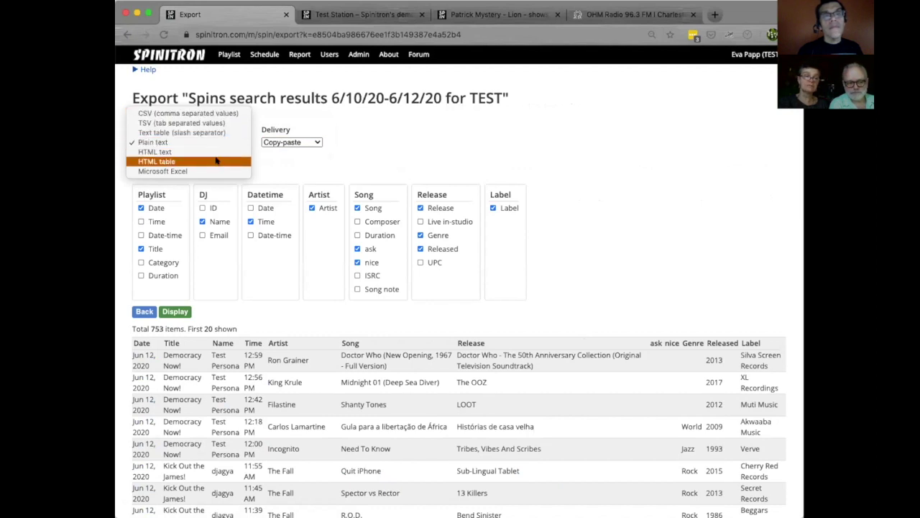
click(263, 177)
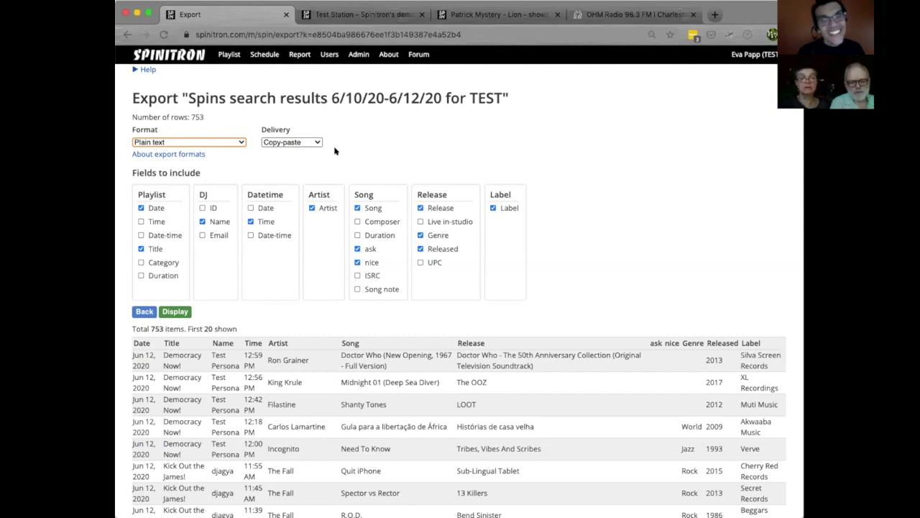
Step: Display the spins export as TSV copy-paste text and select all of it
click(382, 142)
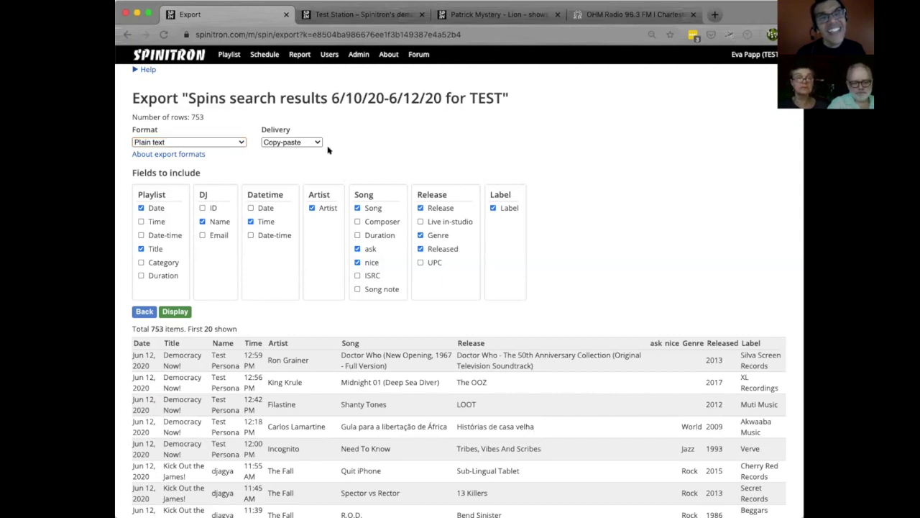
click(234, 141)
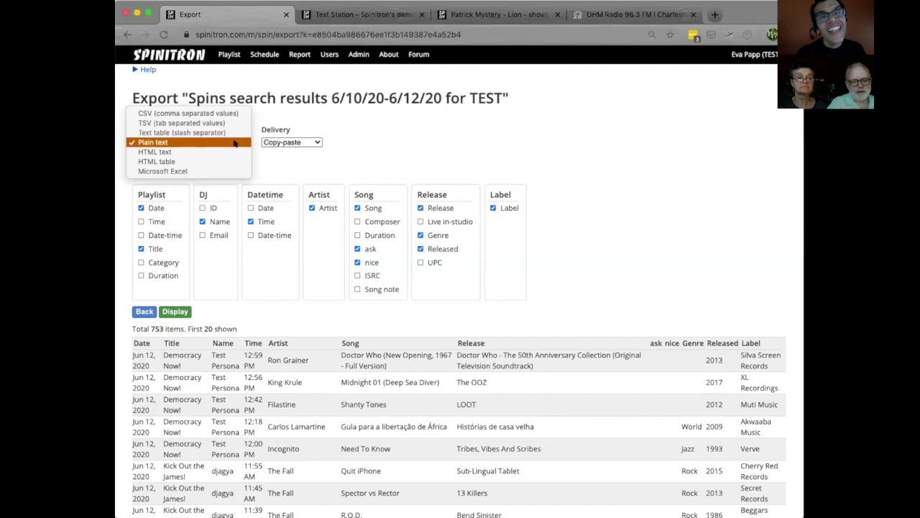
click(229, 123)
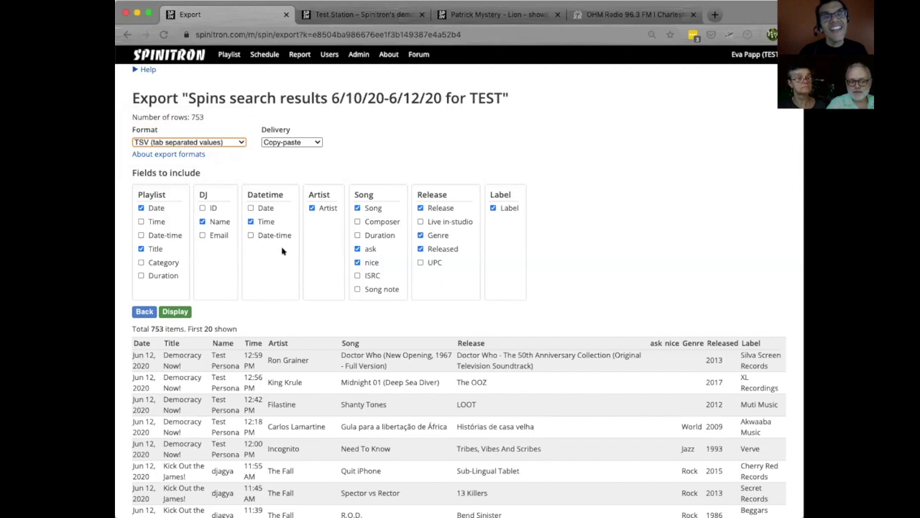
click(175, 311)
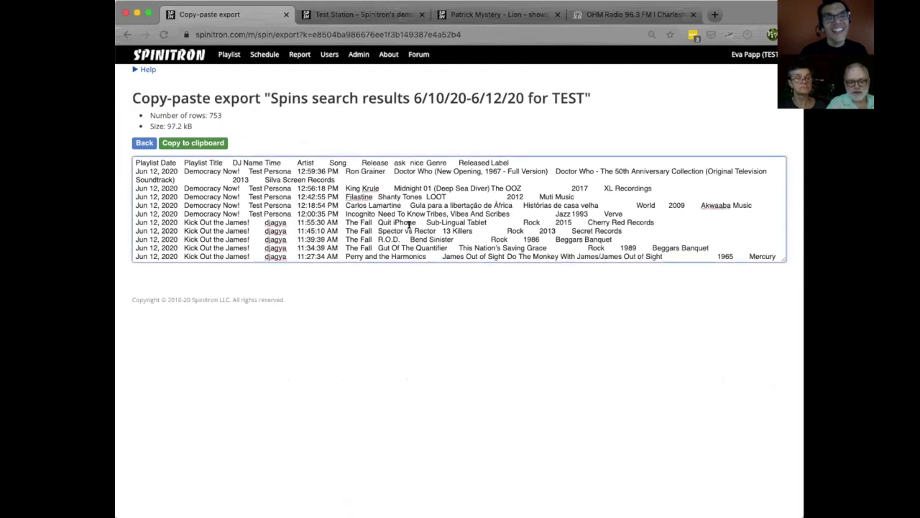
key(super+a)
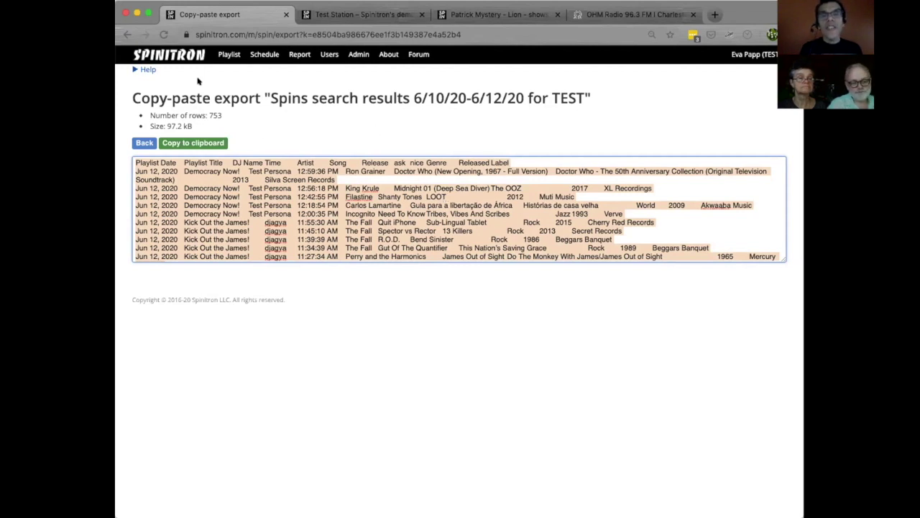
Step: Return to the Report > Search & chart page
click(264, 55)
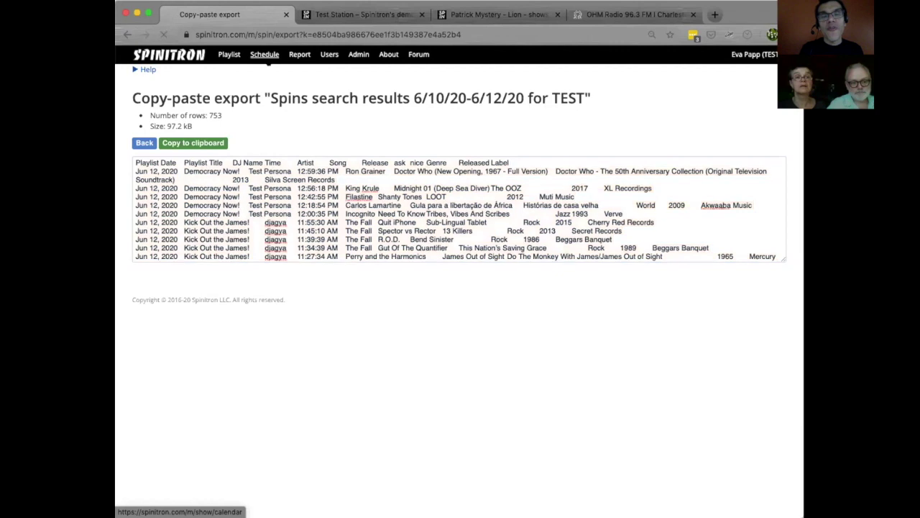
click(299, 54)
click(312, 71)
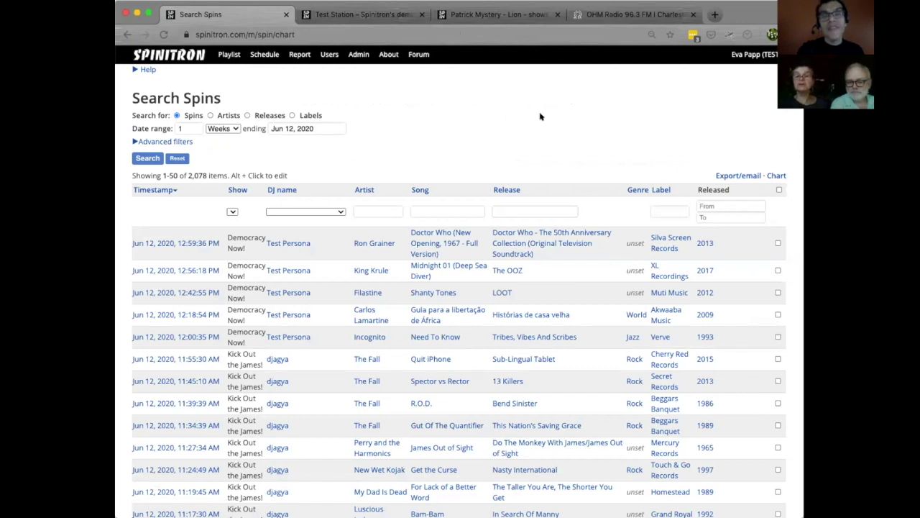
Step: Search the forum for 'bmi' and open 'Create a report for a PRO, e.g. BMI, ASCAP'
click(495, 16)
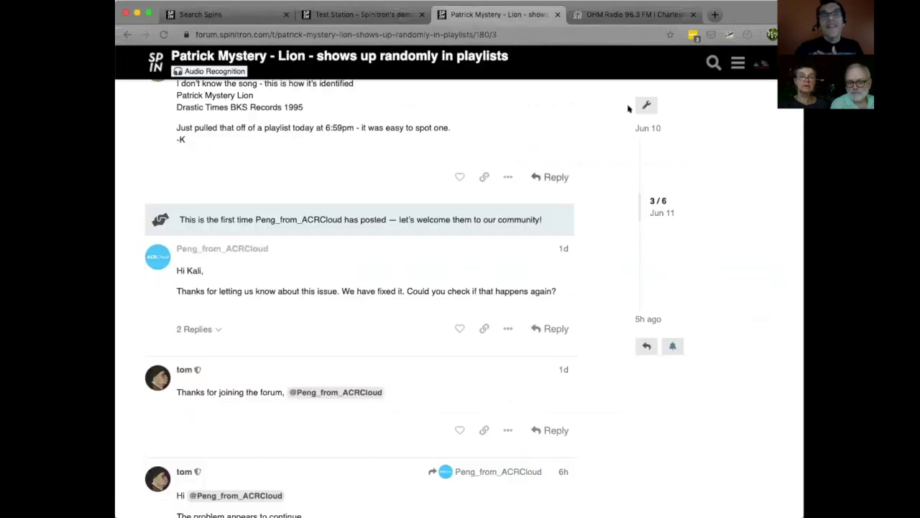
click(712, 62)
text(bmi)
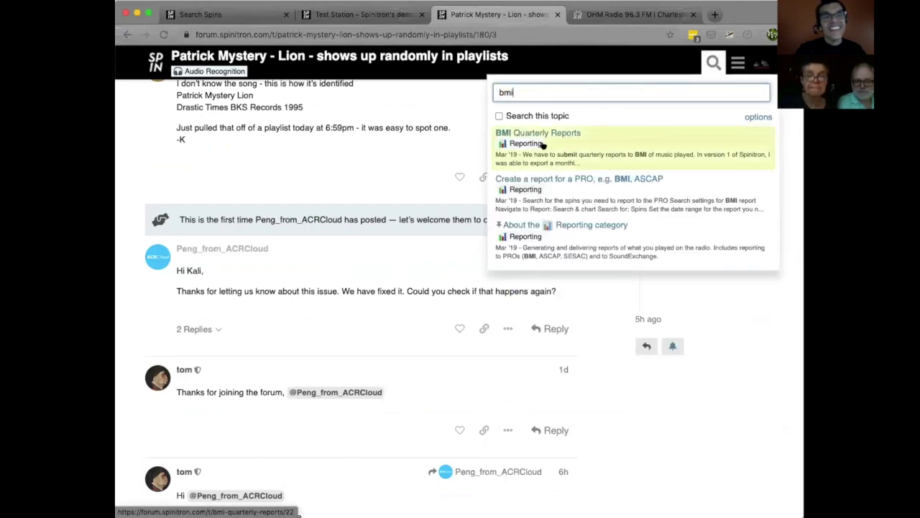
click(547, 189)
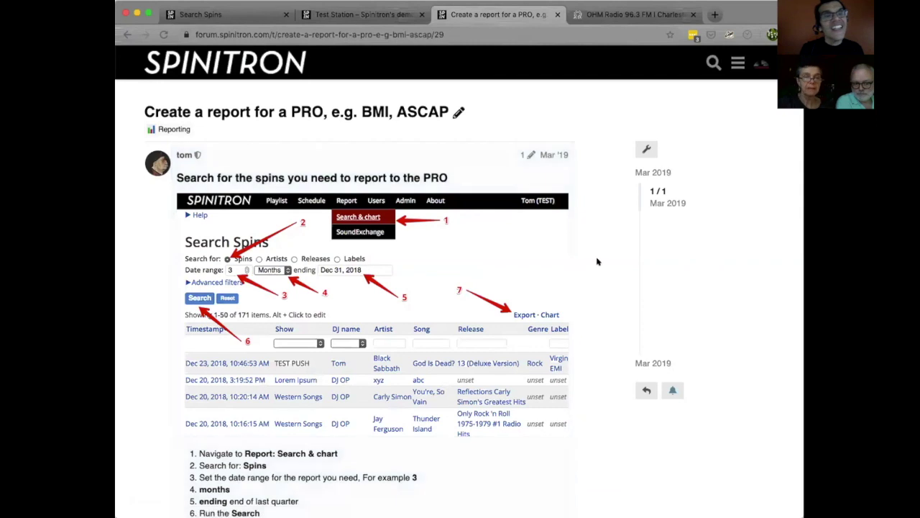
Step: Read through the PRO report topic, then switch to the Test Station public page
scroll(596, 262, down, 5)
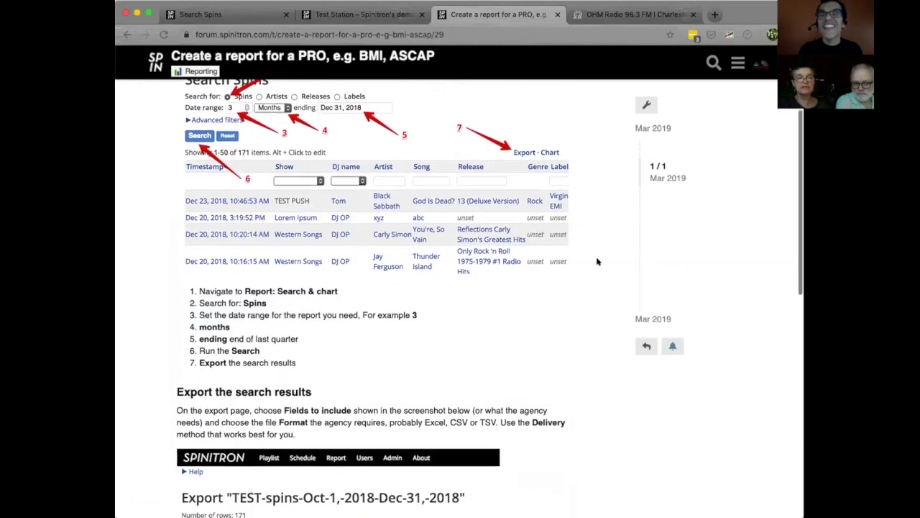
scroll(597, 262, down, 9)
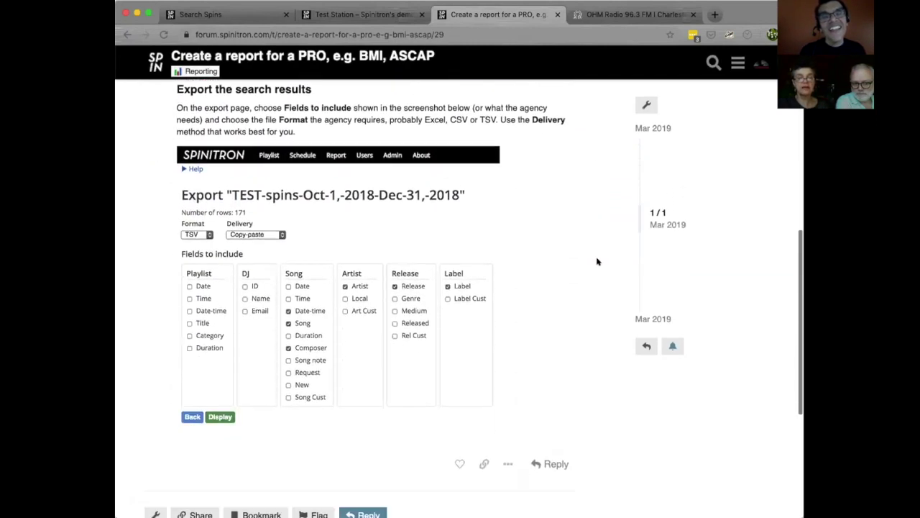
scroll(596, 262, up, 8)
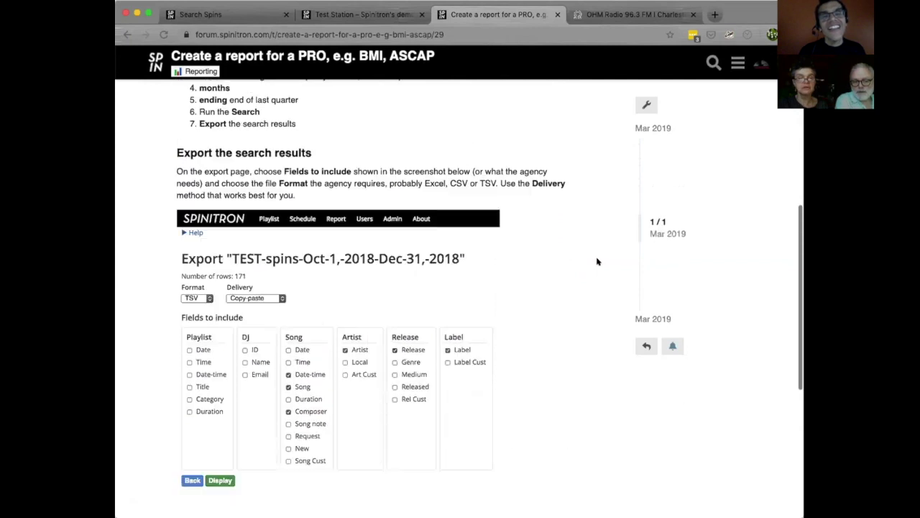
scroll(597, 262, up, 6)
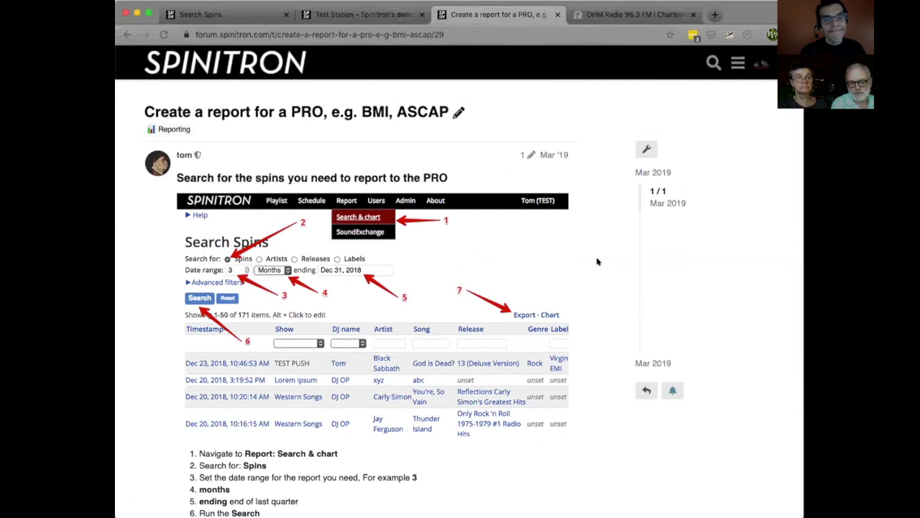
scroll(597, 261, down, 15)
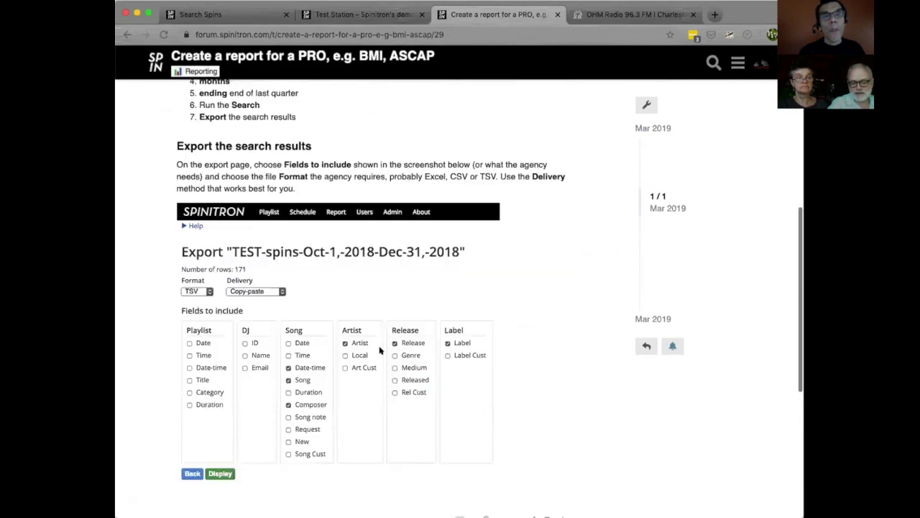
scroll(337, 273, up, 1)
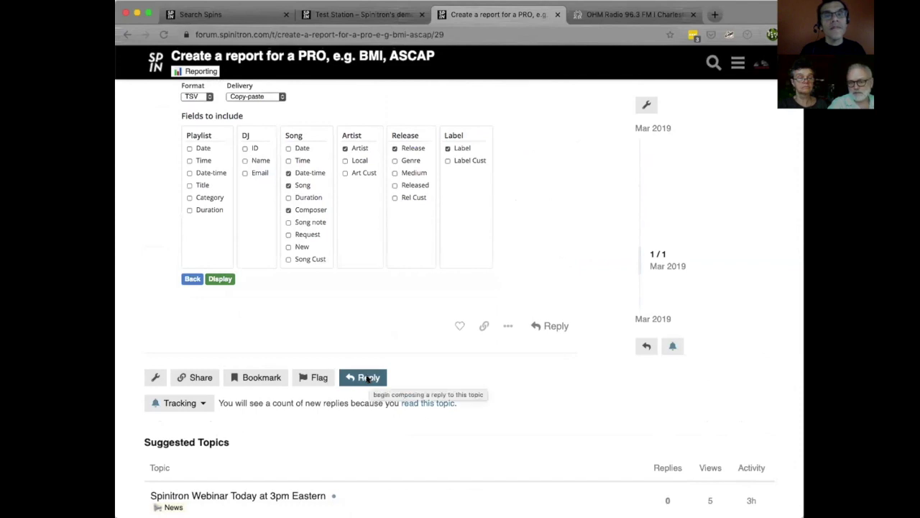
scroll(368, 379, up, 15)
scroll(699, 309, down, 1)
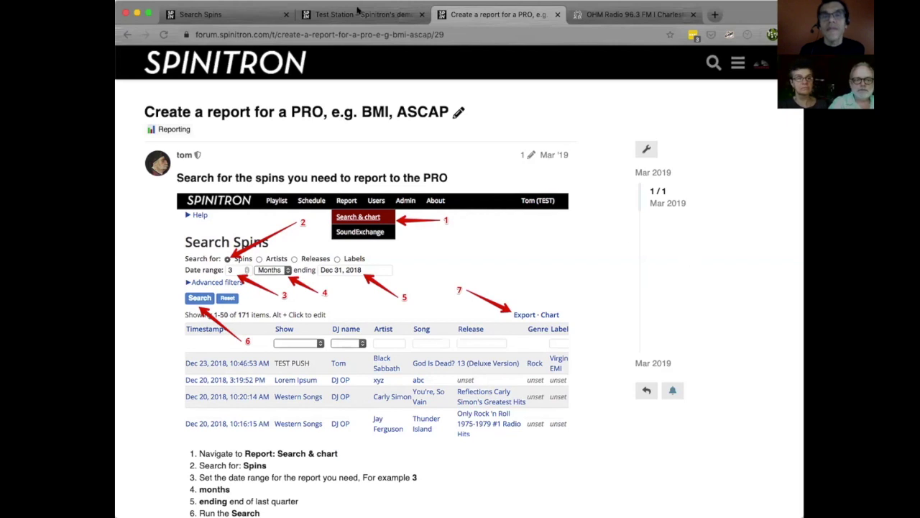
click(322, 17)
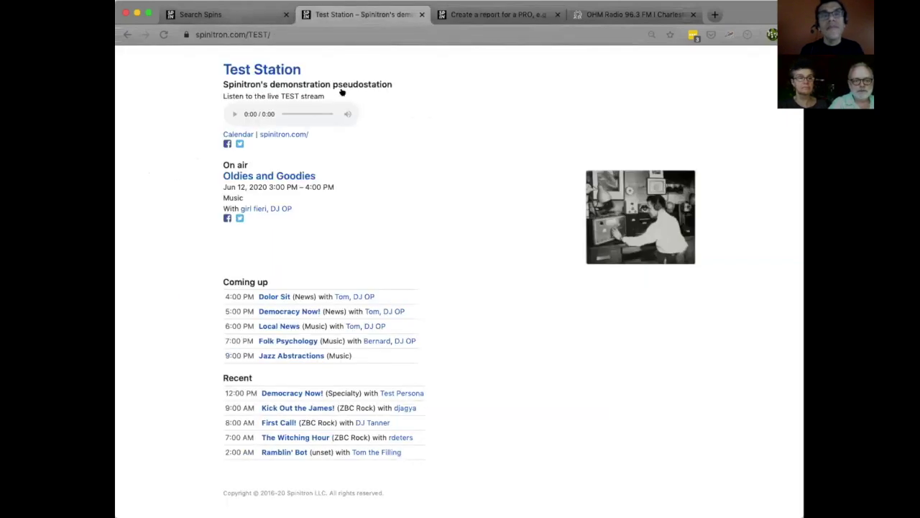
Step: On a fresh spin search, set the ending date to Jun 3, 2020
key(ctrl+shift+Tab)
mouse_move(299, 55)
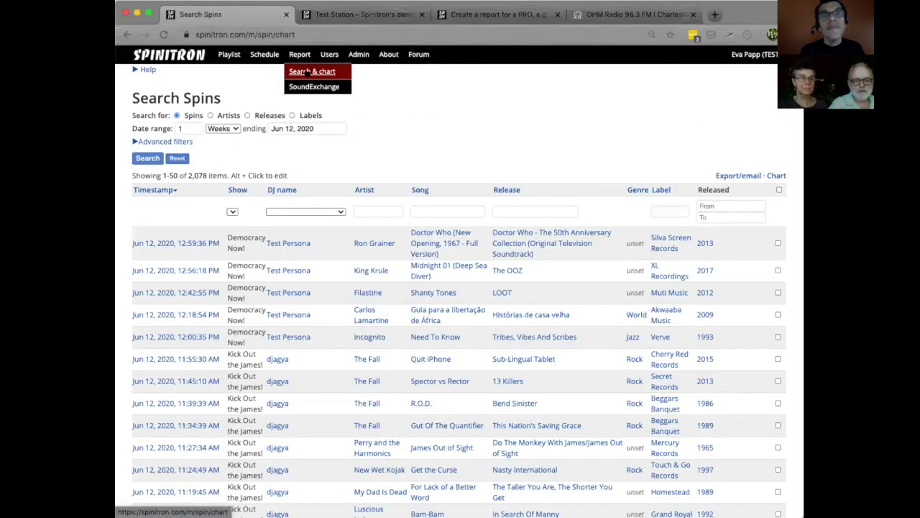
click(309, 71)
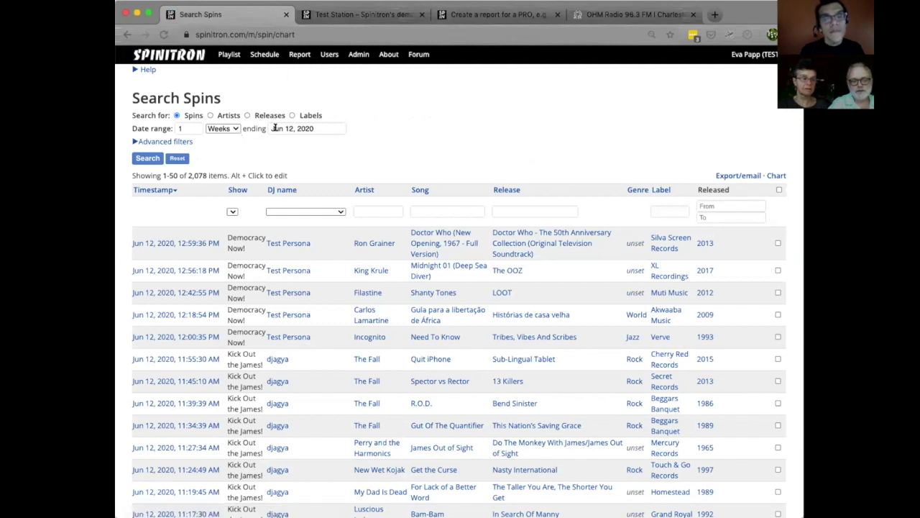
click(302, 128)
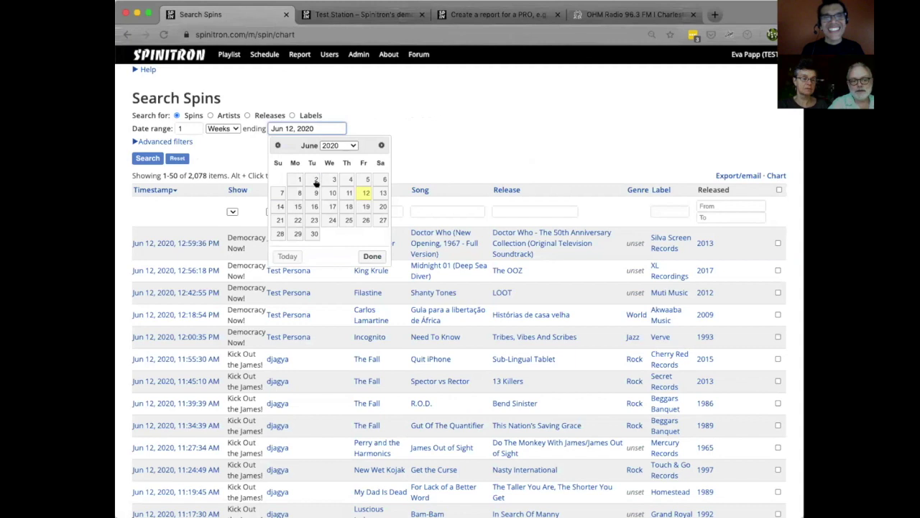
click(278, 145)
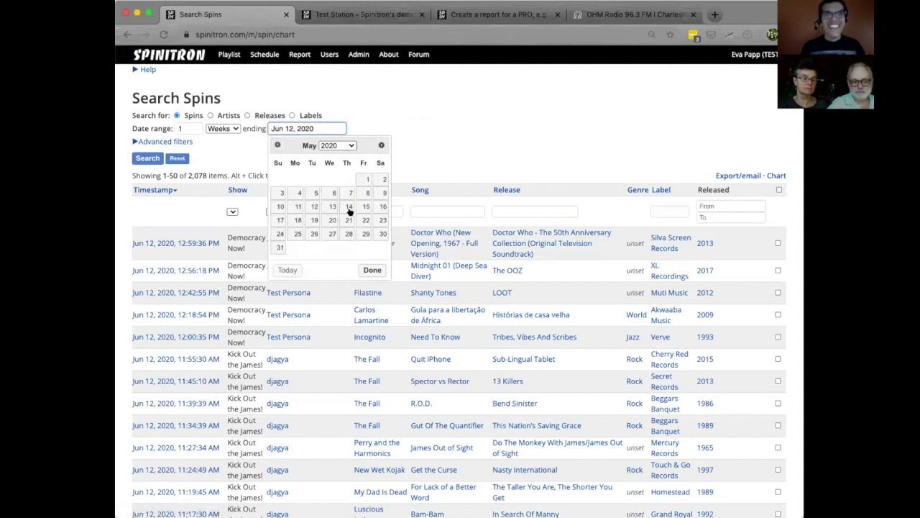
click(382, 146)
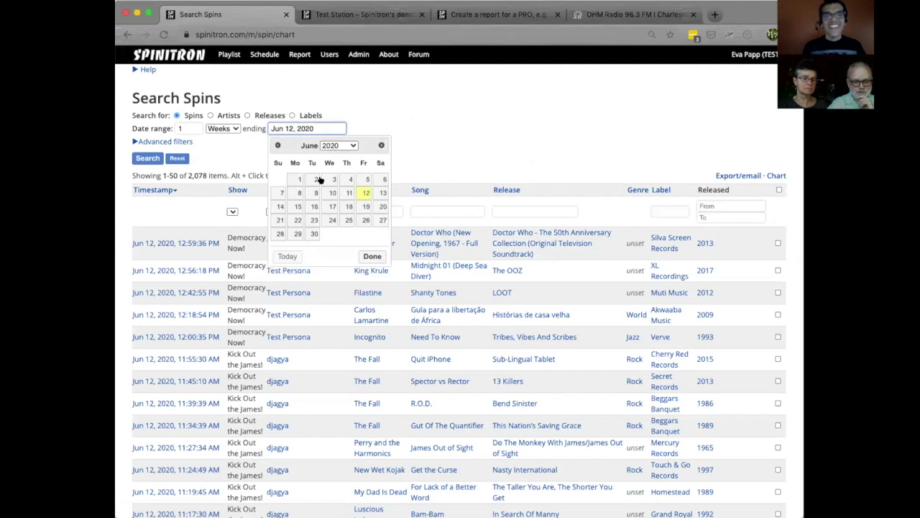
click(332, 180)
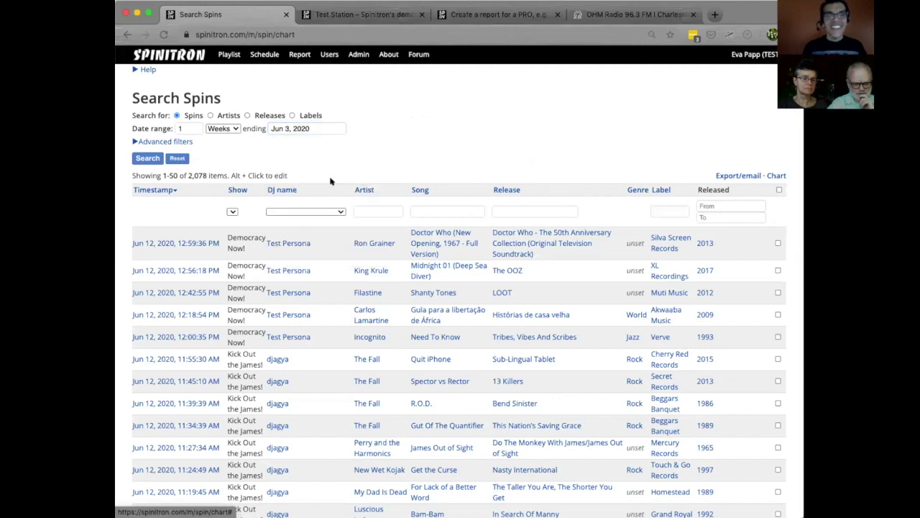
Step: Set the date range to 3 Days
click(231, 129)
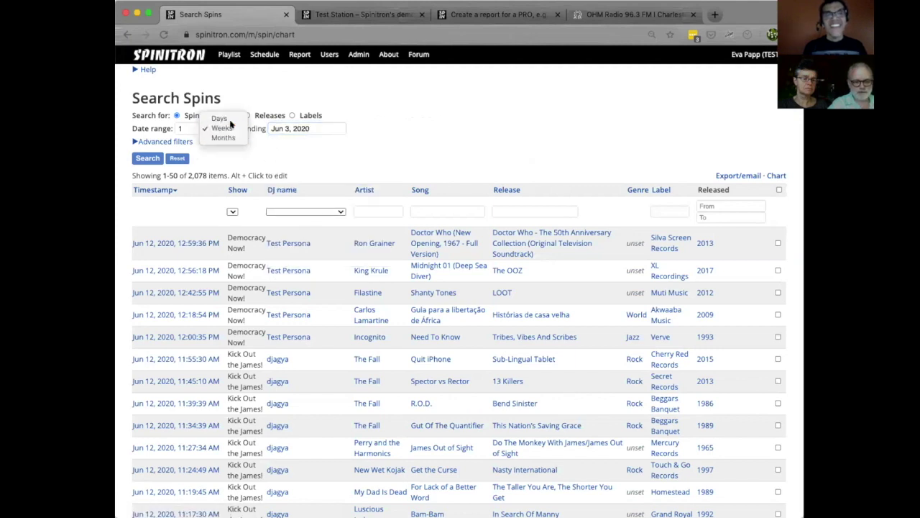
click(232, 128)
click(231, 127)
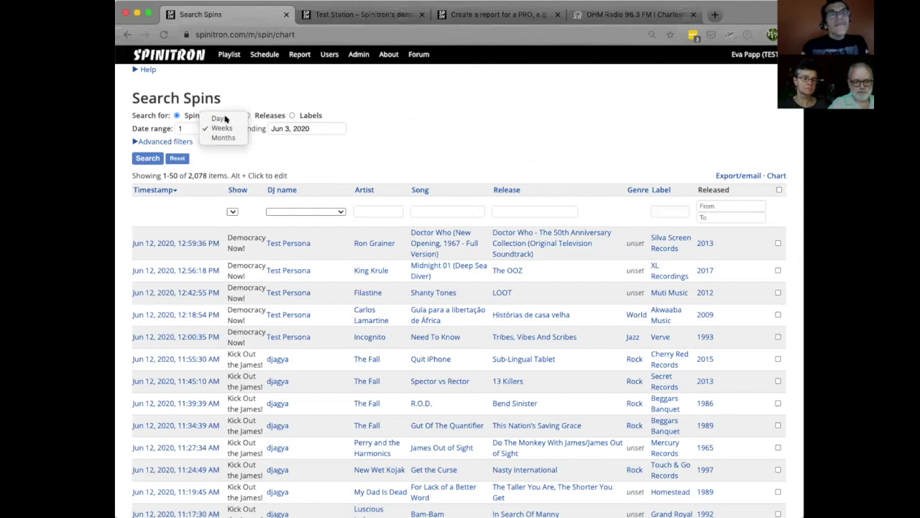
click(219, 117)
click(185, 125)
click(196, 126)
click(196, 126)
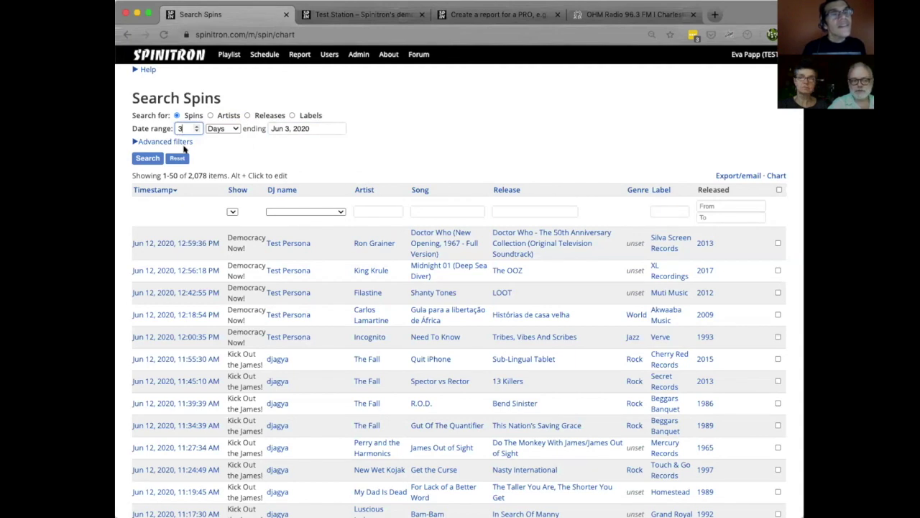
Step: Run the search (928 spins), view its export page, and go back to results
click(148, 156)
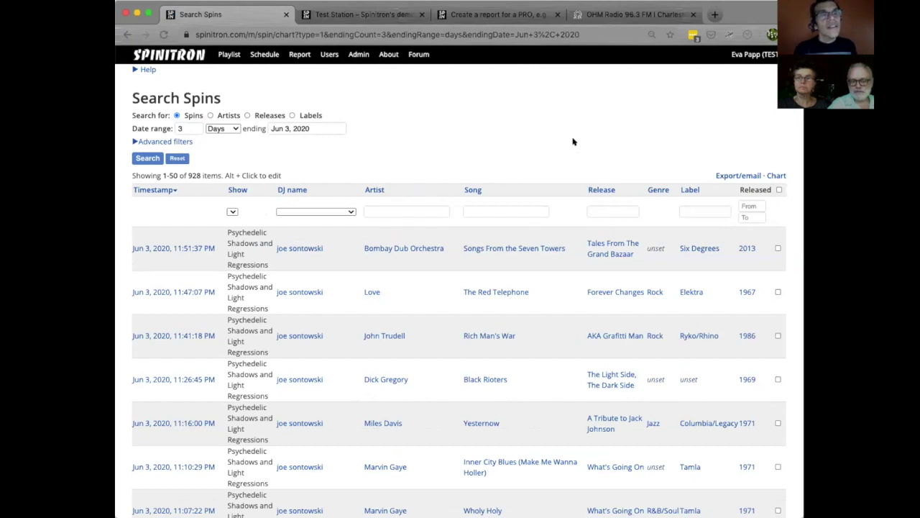
click(735, 175)
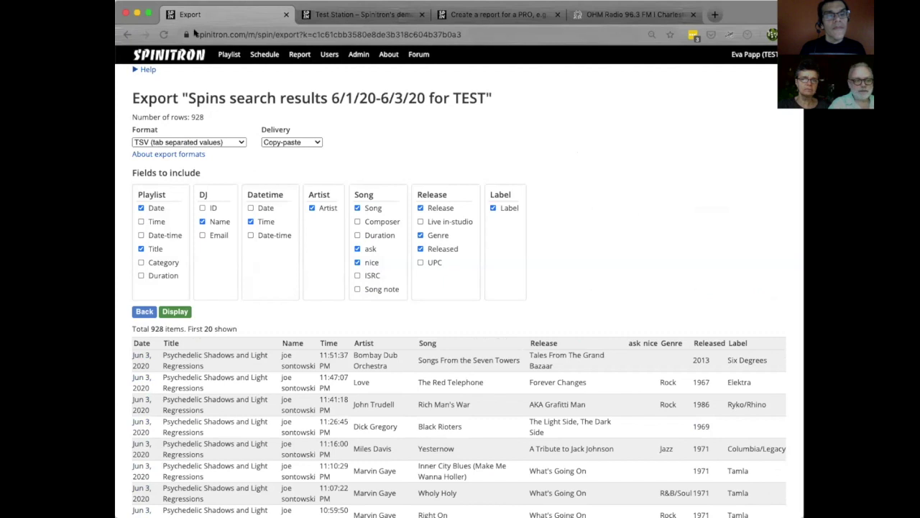
click(126, 36)
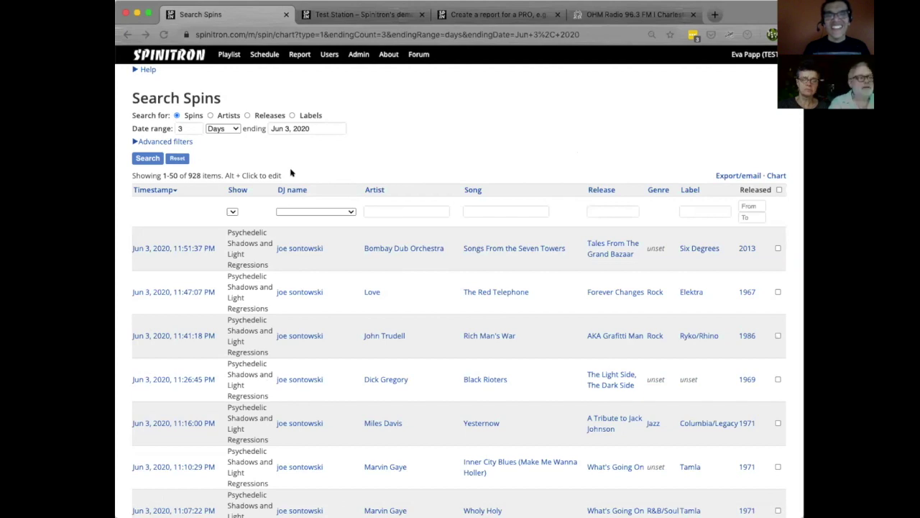
Step: Change the date range unit to Months and the count to 53
click(232, 128)
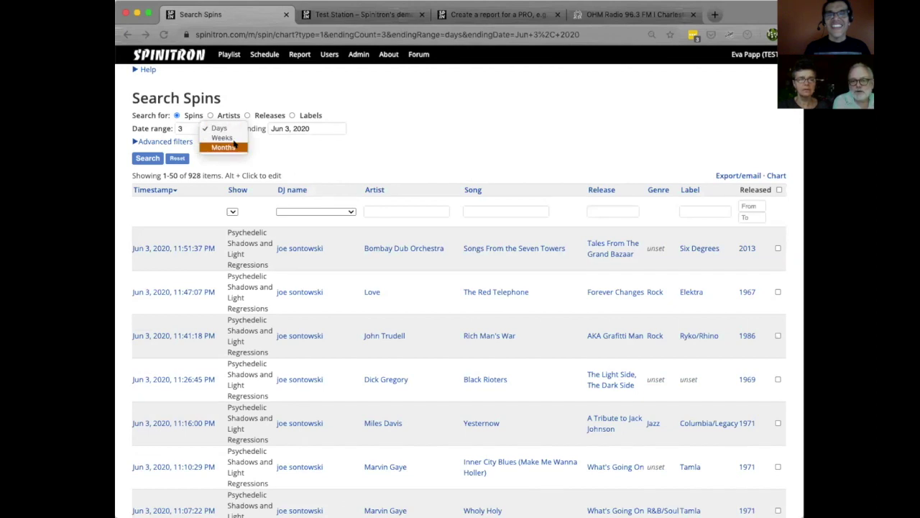
click(235, 146)
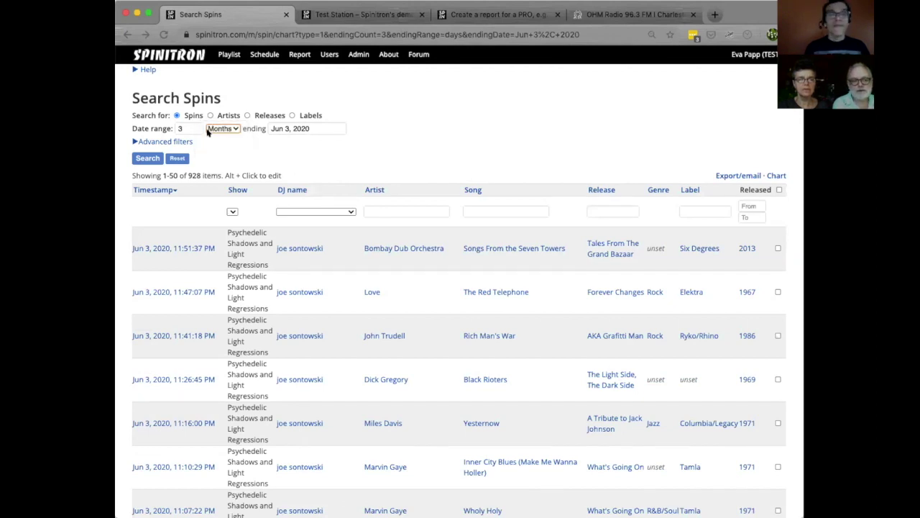
double_click(176, 128)
text(53)
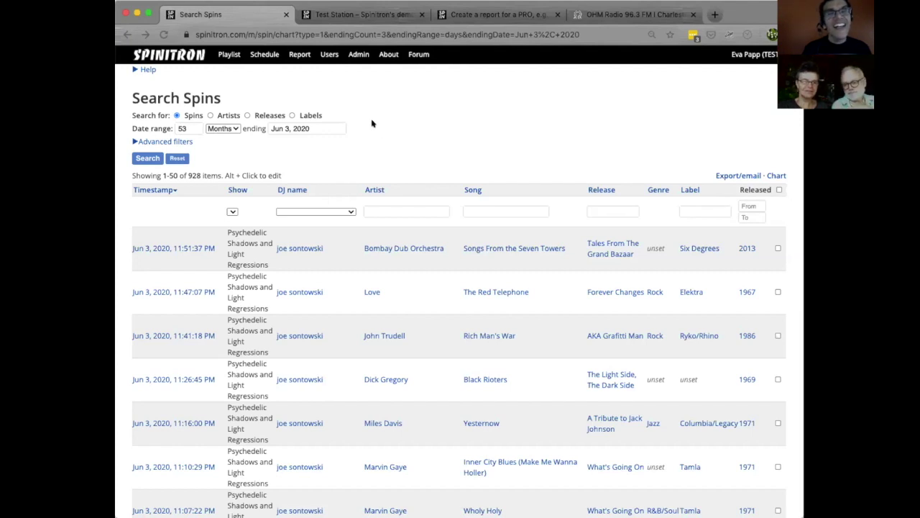
click(351, 54)
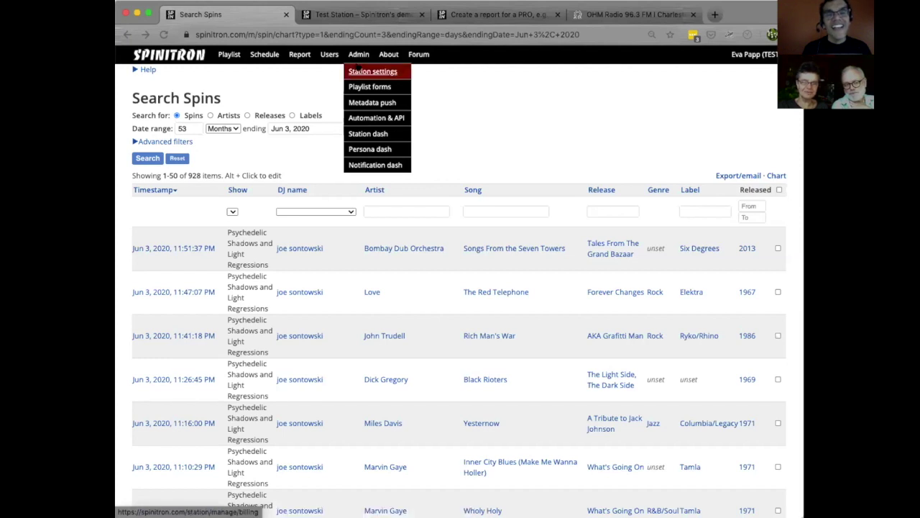
Step: Open the Music fields page in Admin > Station settings
click(357, 69)
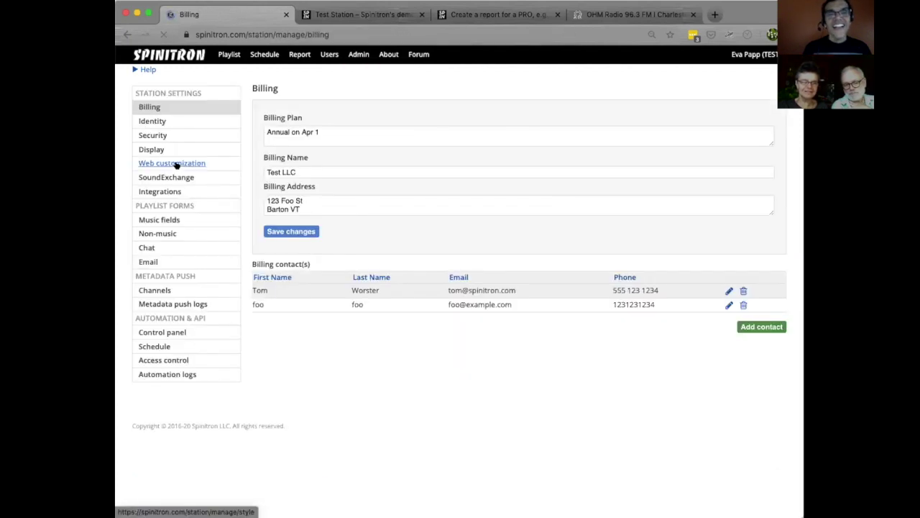
click(161, 220)
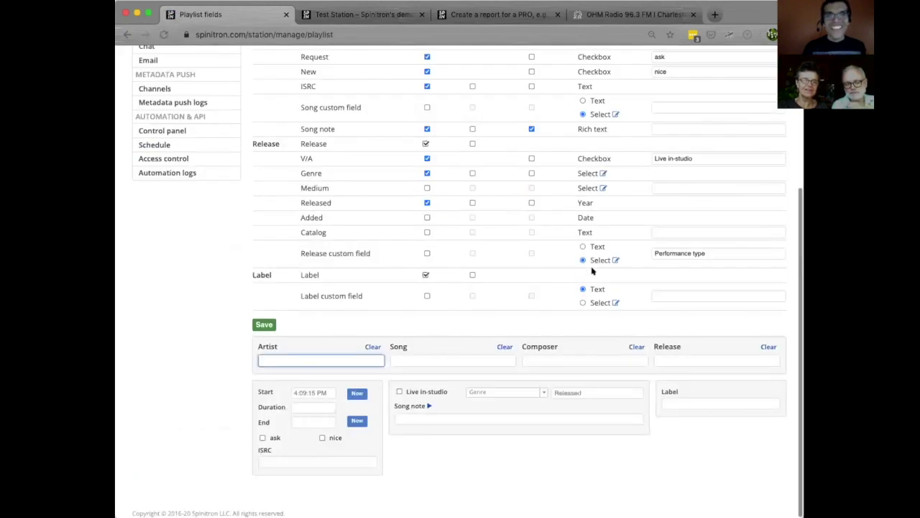
scroll(589, 268, up, 3)
scroll(592, 270, up, 1)
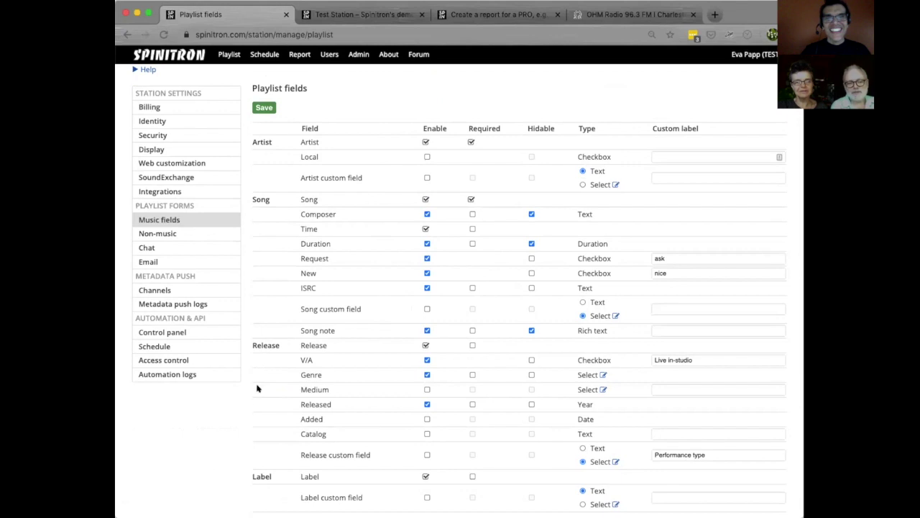
scroll(231, 415, down, 4)
scroll(231, 415, up, 4)
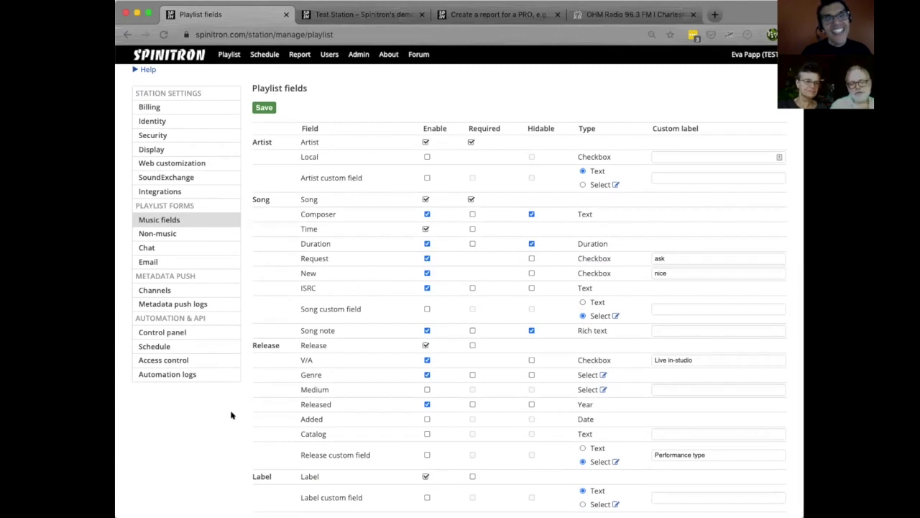
scroll(232, 415, down, 4)
Step: Untick Enable for Released, Genre, V/A, ISRC and Request, then return to Search & chart
click(426, 203)
click(427, 173)
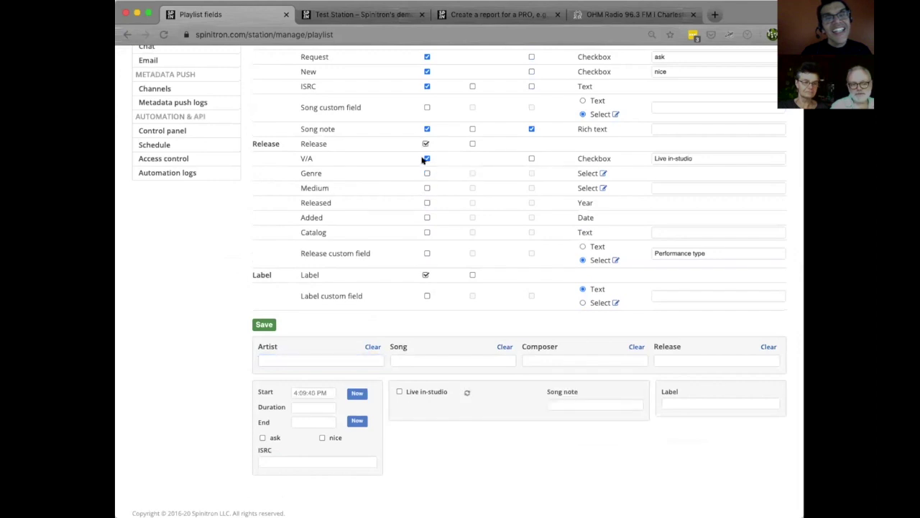
click(425, 159)
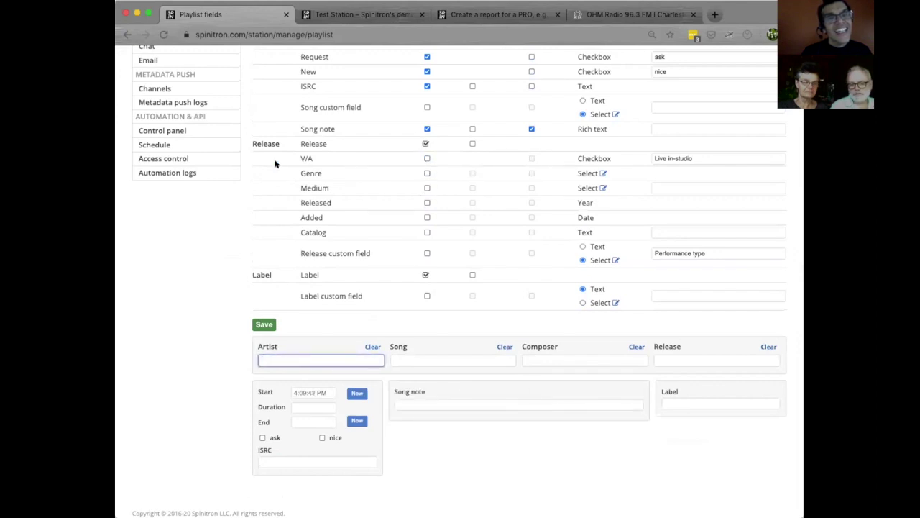
click(427, 86)
click(427, 82)
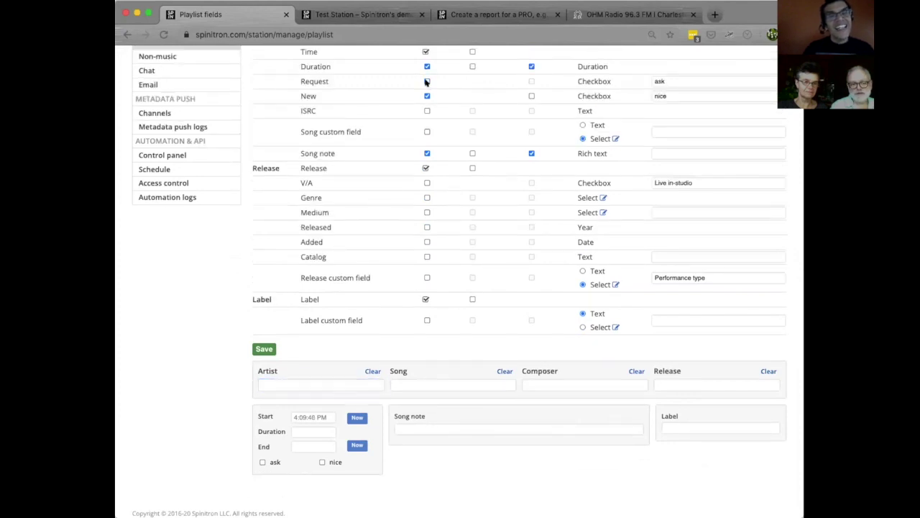
scroll(445, 155, up, 5)
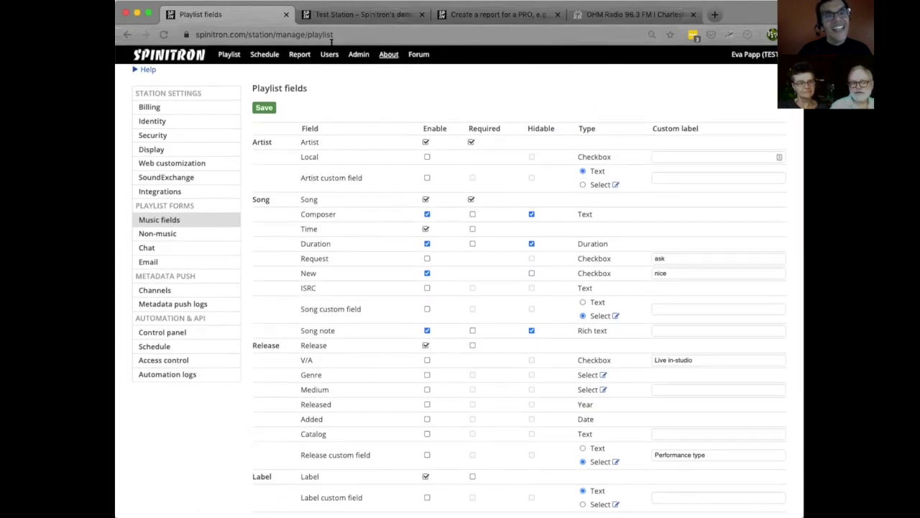
click(299, 54)
click(295, 72)
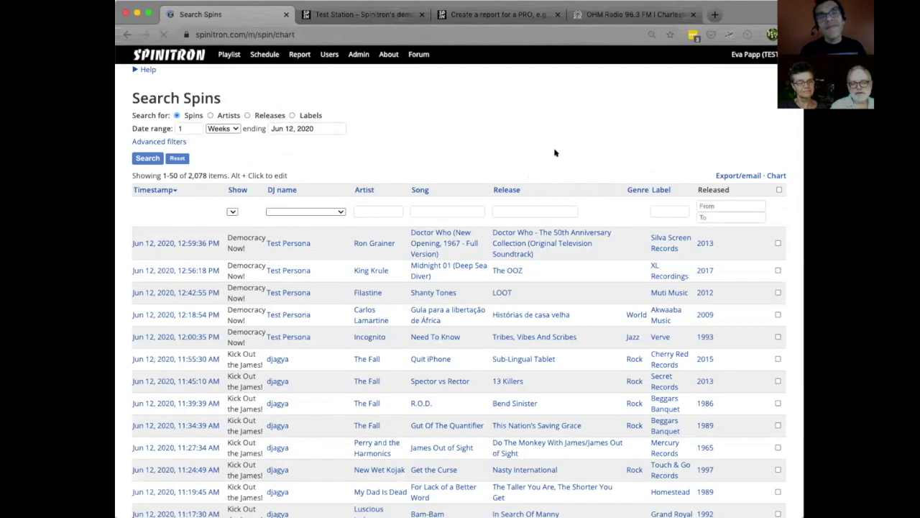
Step: Open the week's spins export and exclude the nice, Title and Name fields
click(715, 166)
click(368, 262)
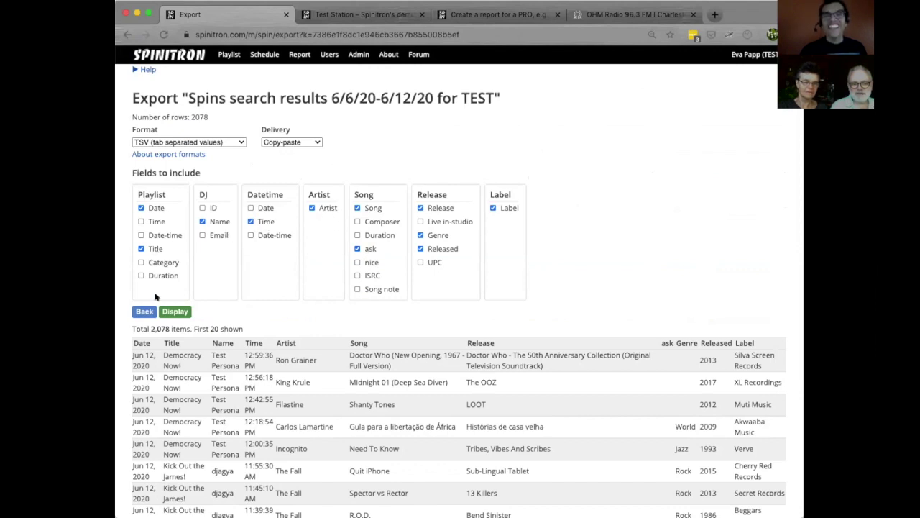
click(147, 249)
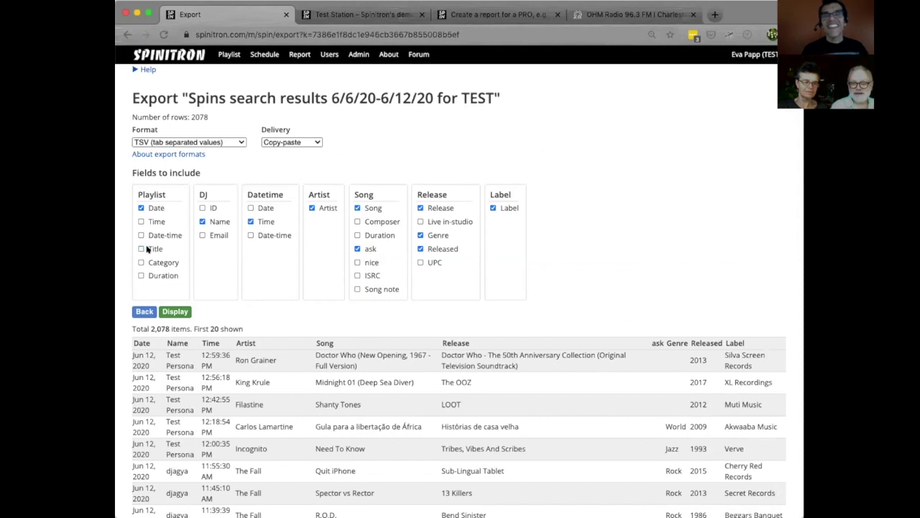
click(202, 222)
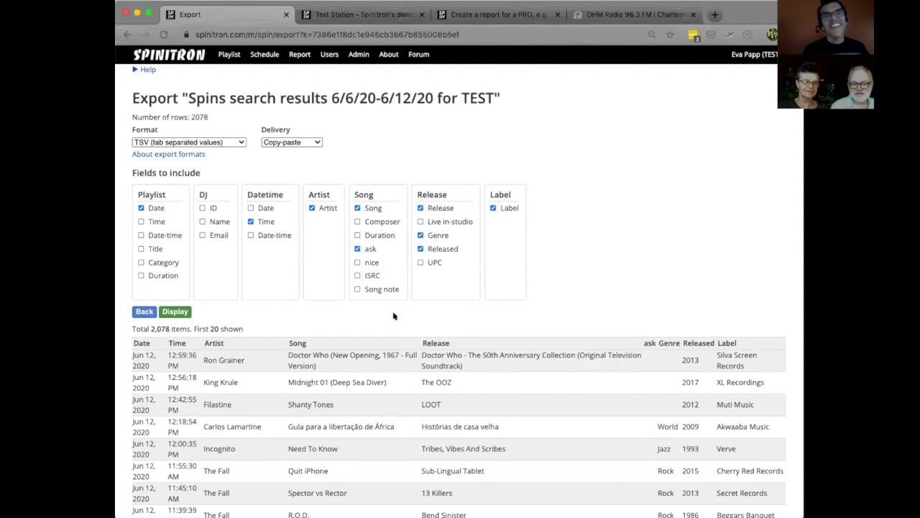
scroll(399, 323, down, 1)
scroll(400, 322, up, 1)
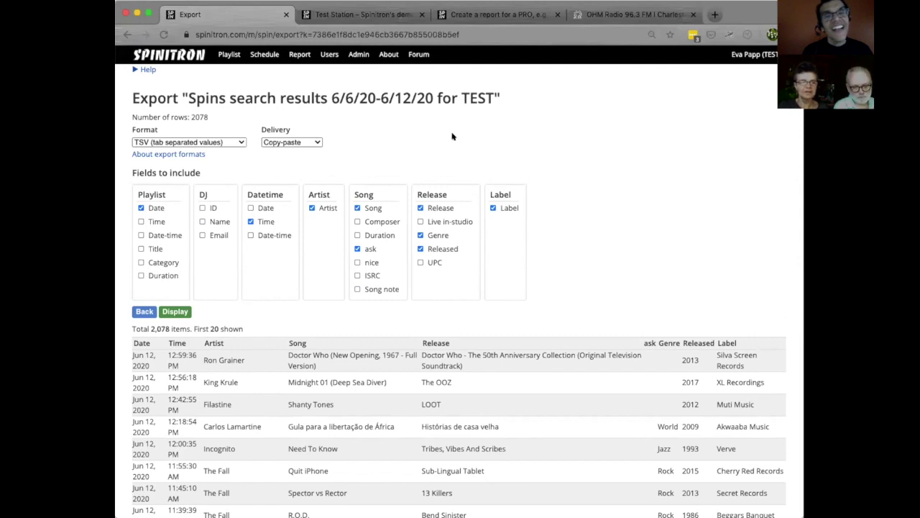
click(358, 54)
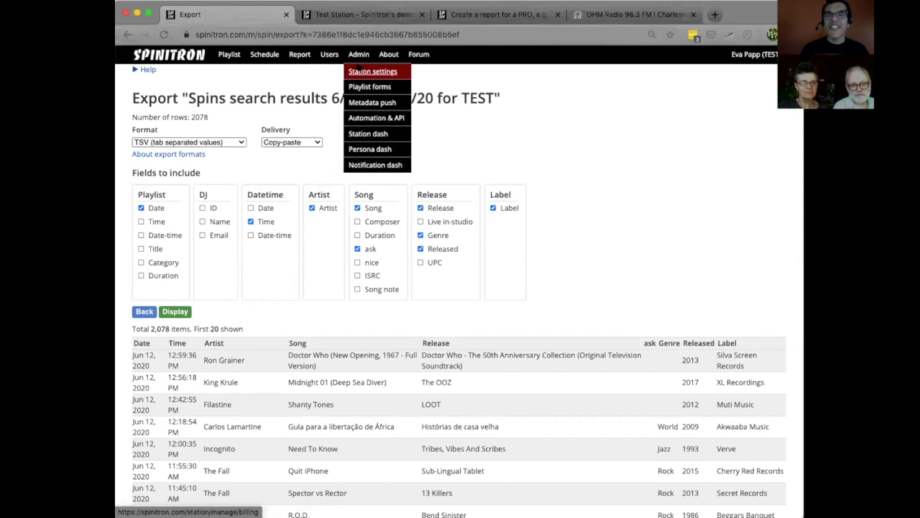
click(531, 143)
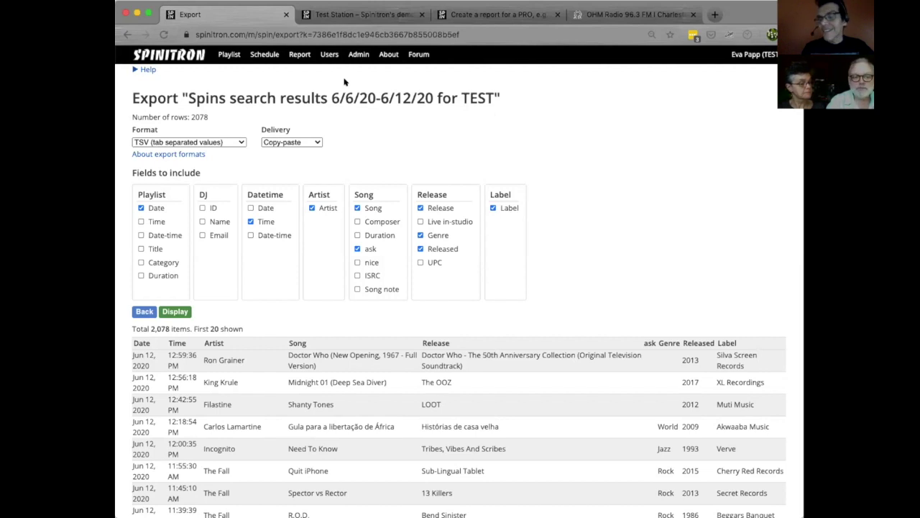
click(358, 55)
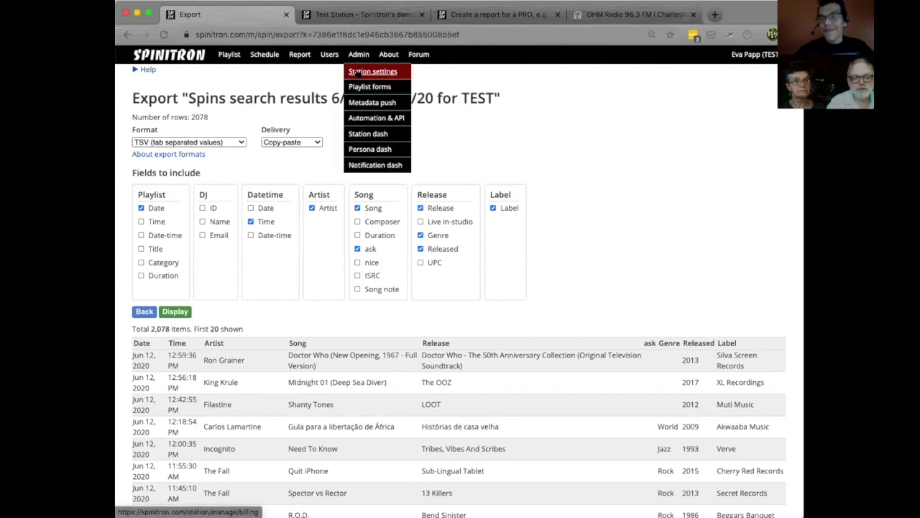
Step: Start a New channel under Admin > Metadata push, check its documentation, and return to the form
click(392, 102)
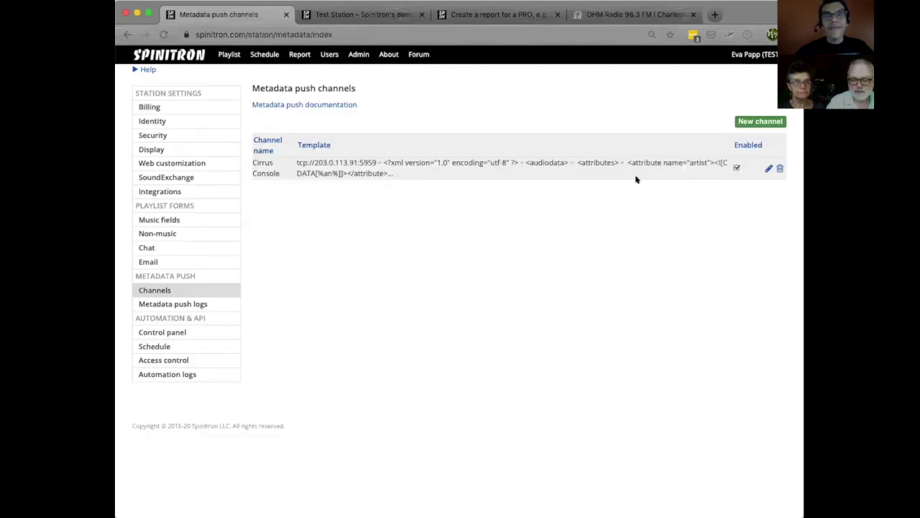
click(758, 121)
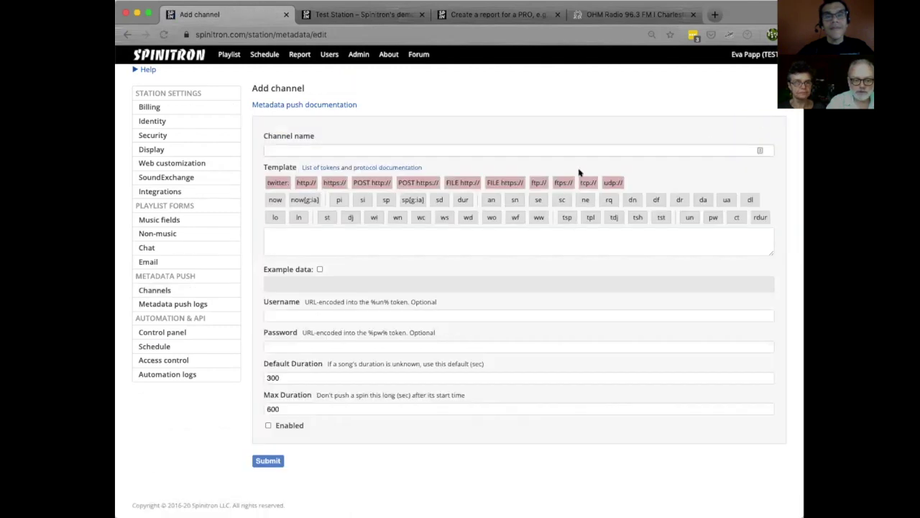
click(311, 146)
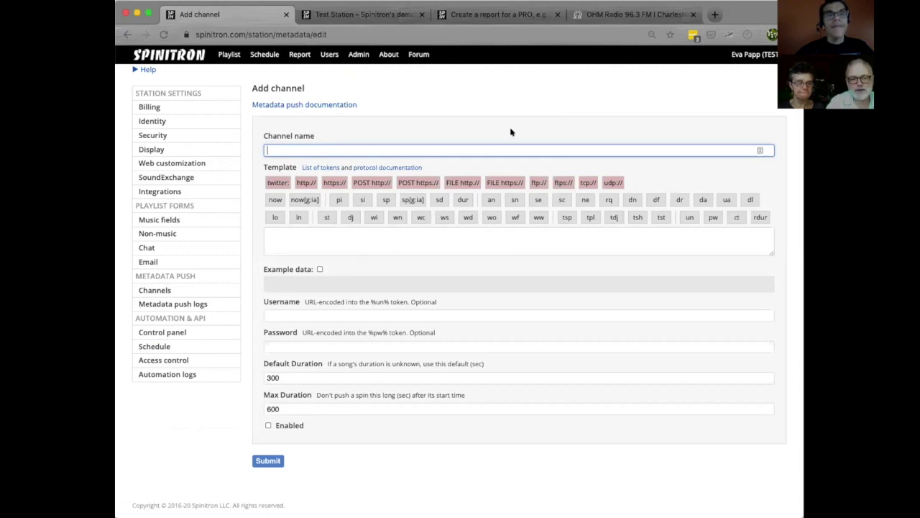
click(303, 105)
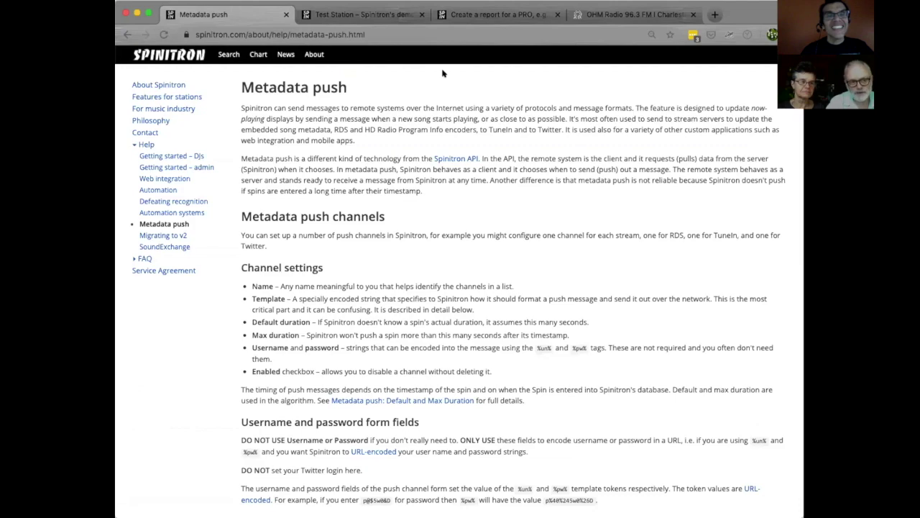
click(125, 35)
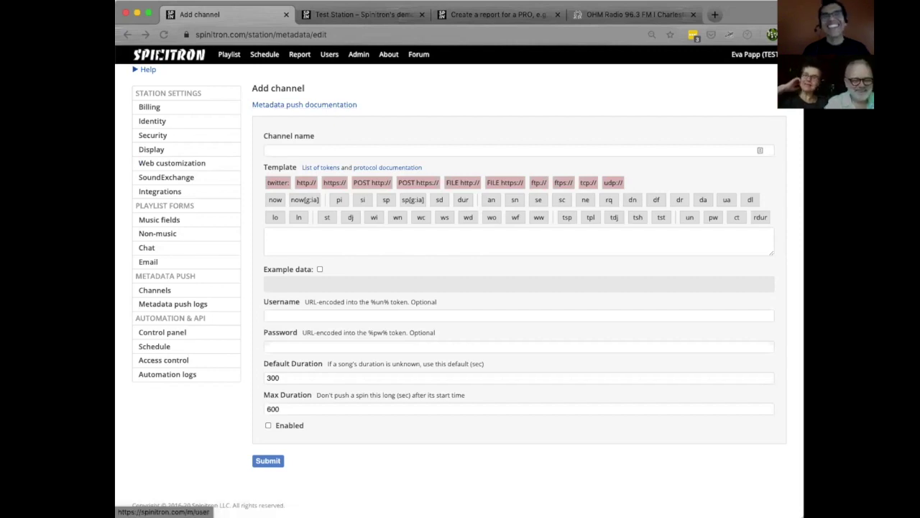
Step: Log out, then view the public Chart and the Search page's Free, $40 and $120 plans
click(169, 55)
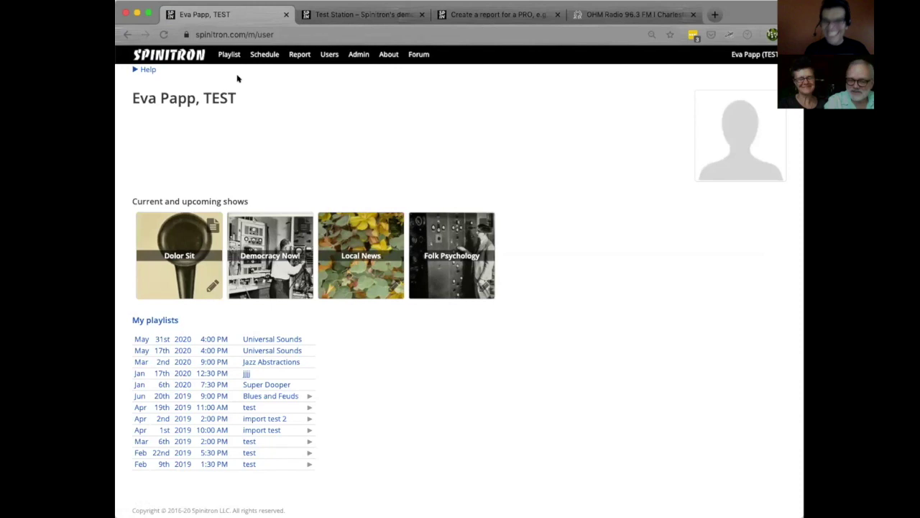
click(752, 54)
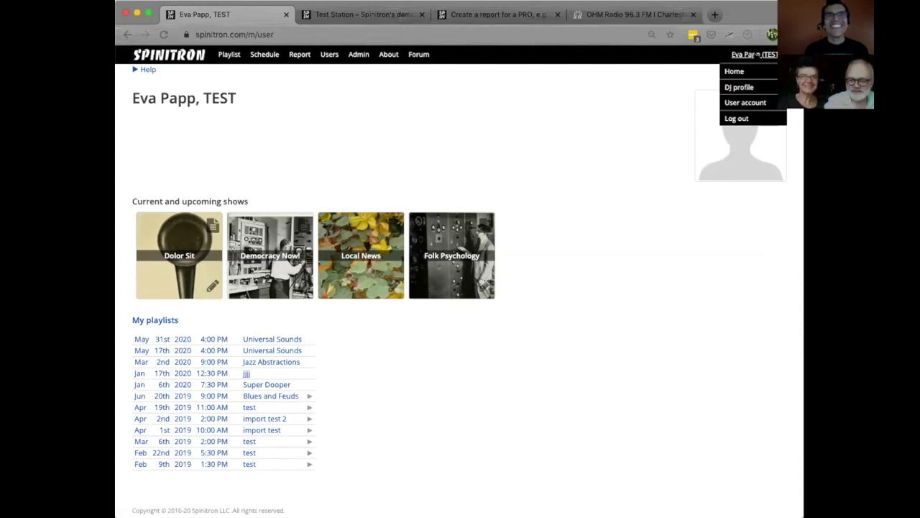
click(733, 118)
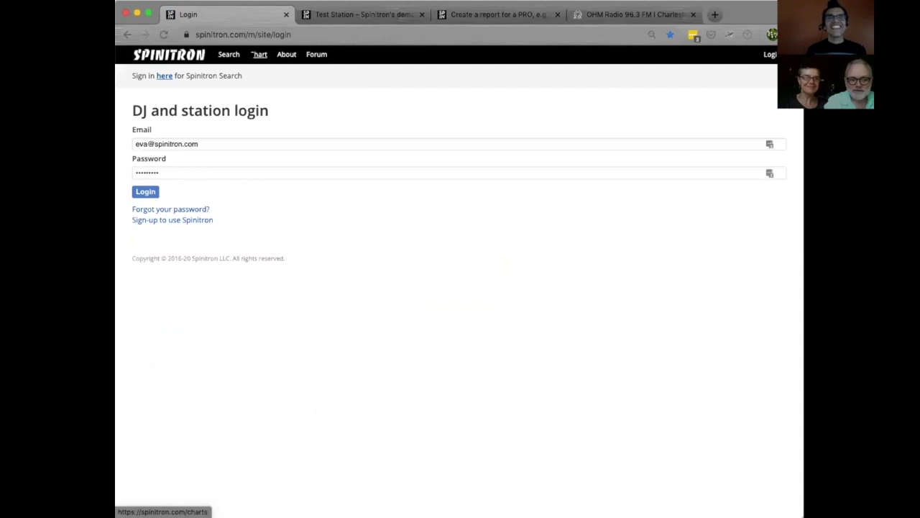
click(258, 54)
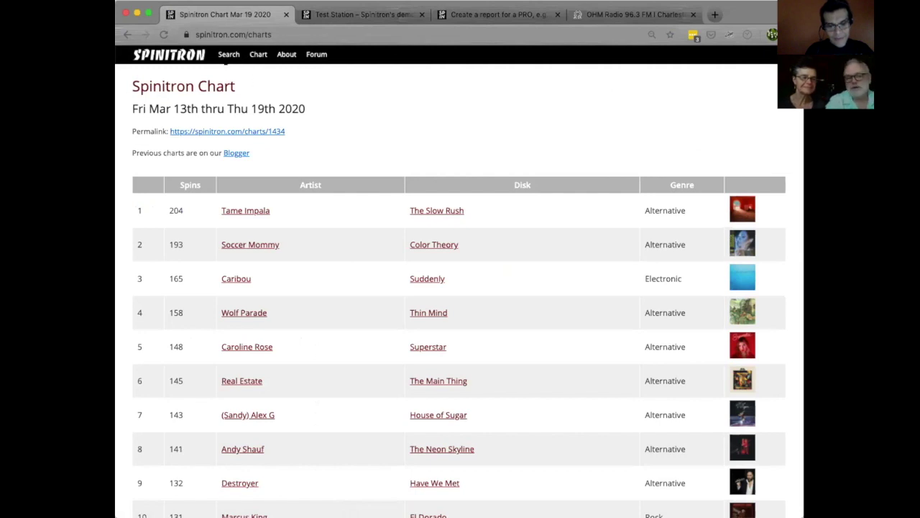
click(228, 54)
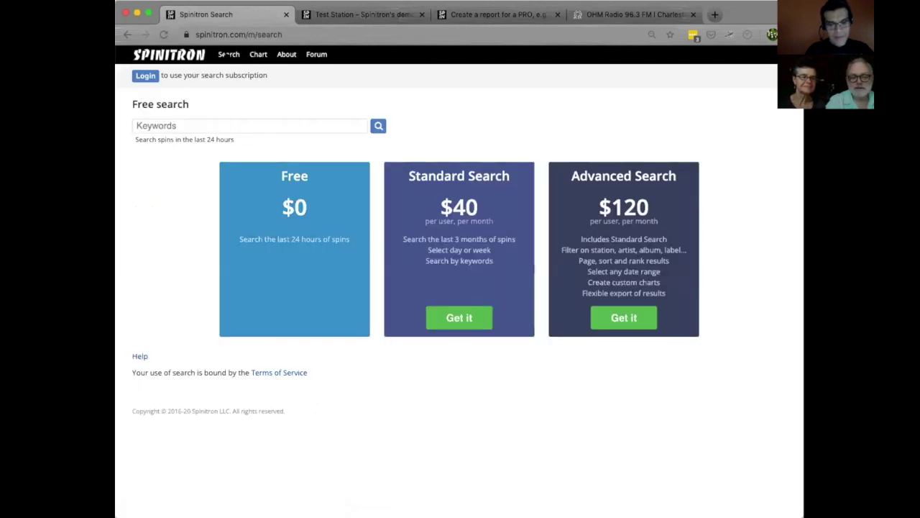